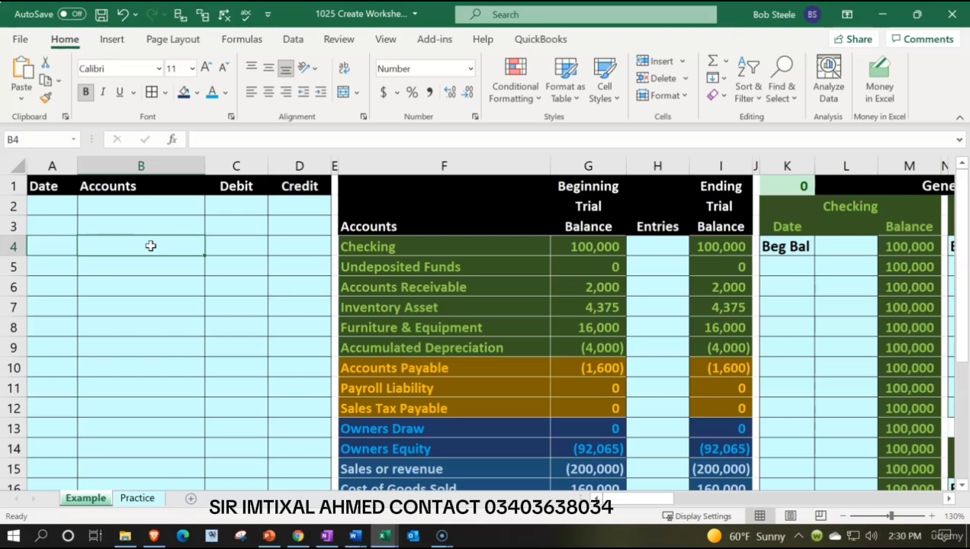
Review the journal entry columns and the beginning trial balance balances on the Example sheet.
key("Up")
key("Up")
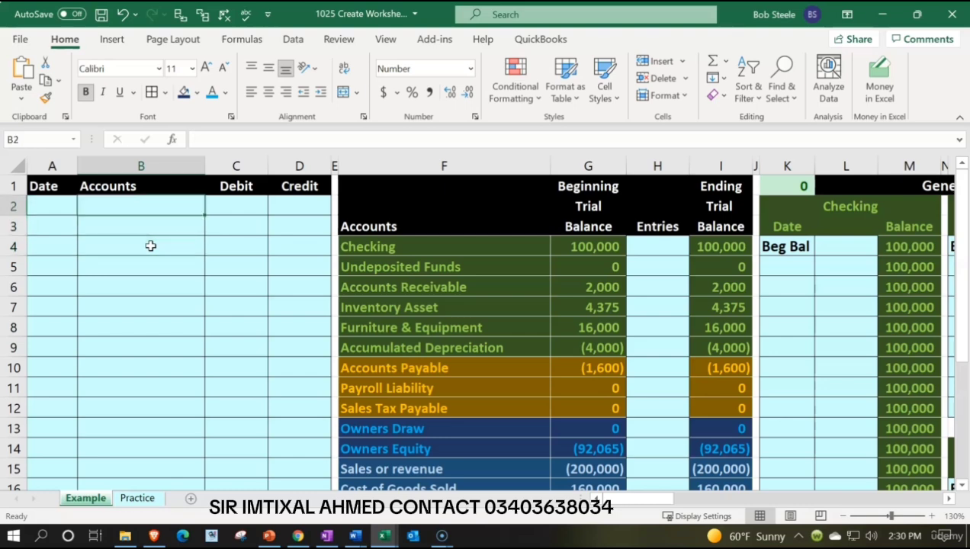
key("Right")
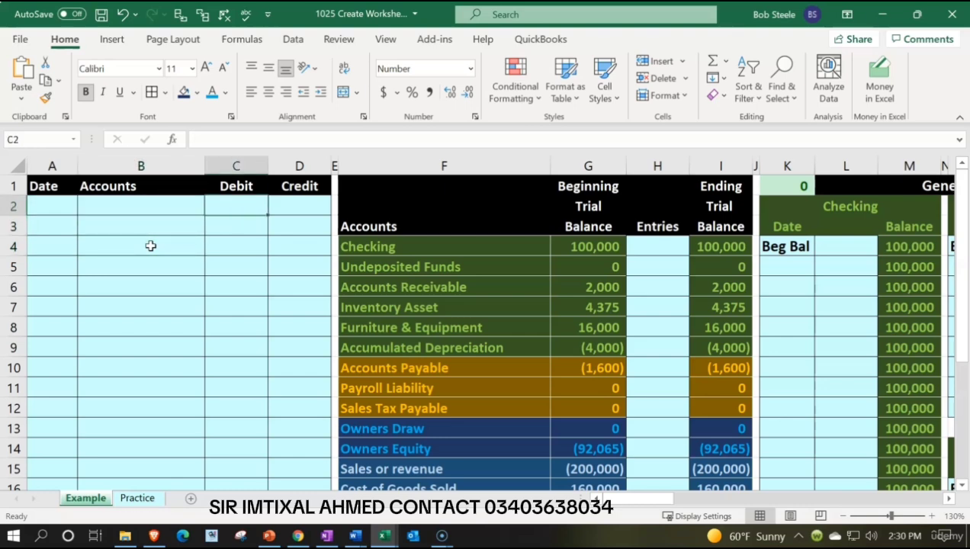
key("Up")
key("Right")
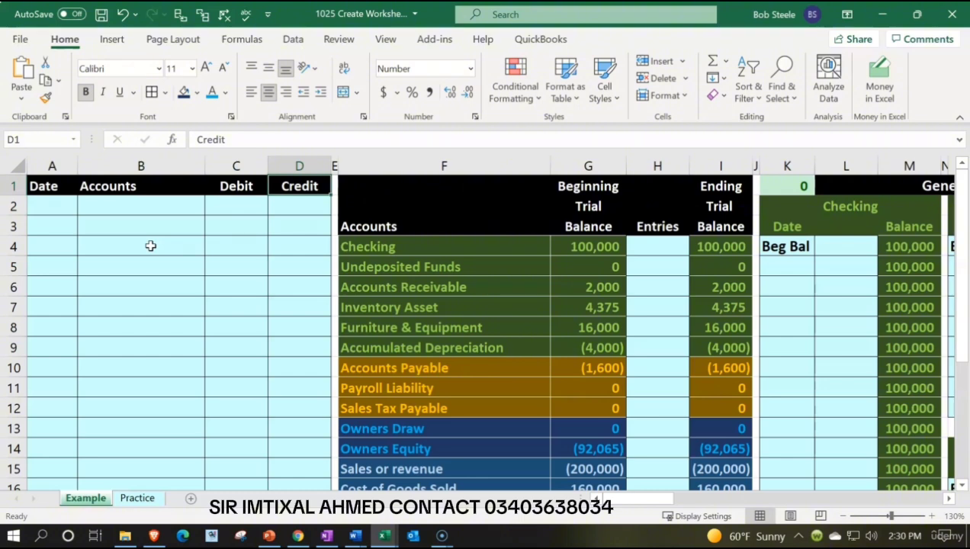
key("Right")
key("Right")
key("Right")
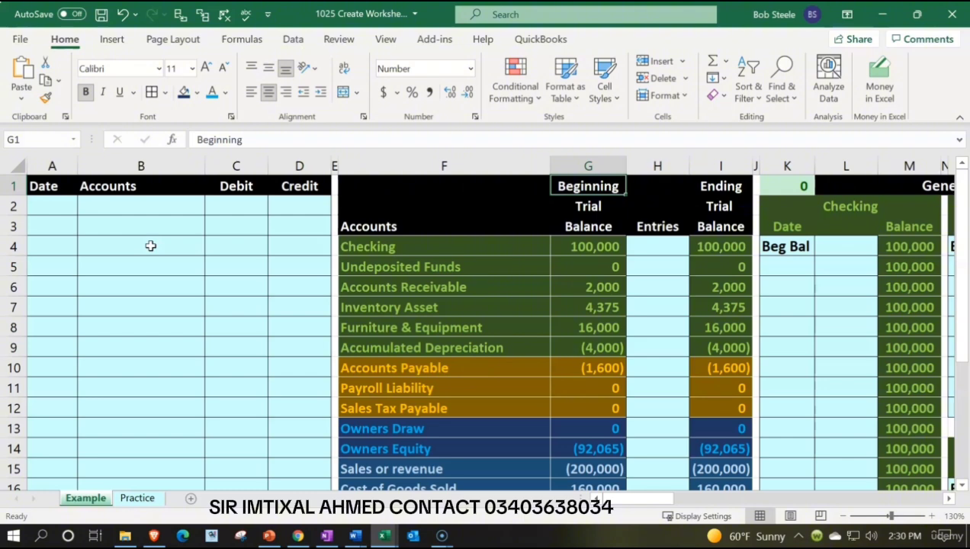
key("Down")
key("Down")
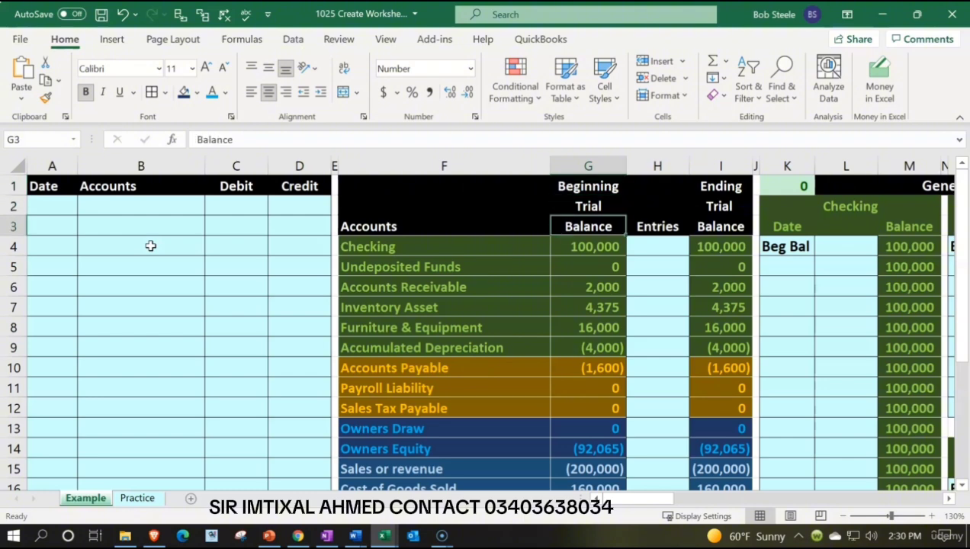
key("Down")
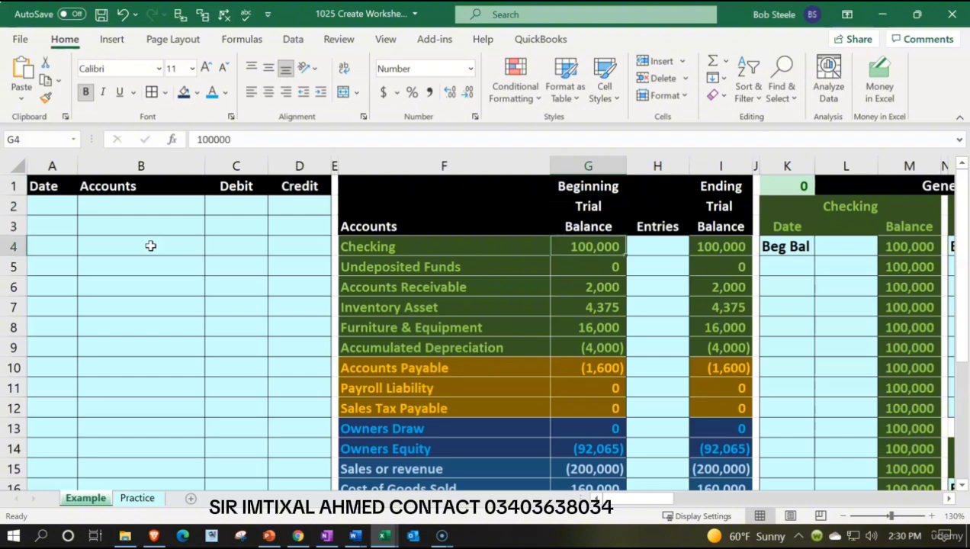
key("Down")
key("Down")
key("Down")
key("Down")
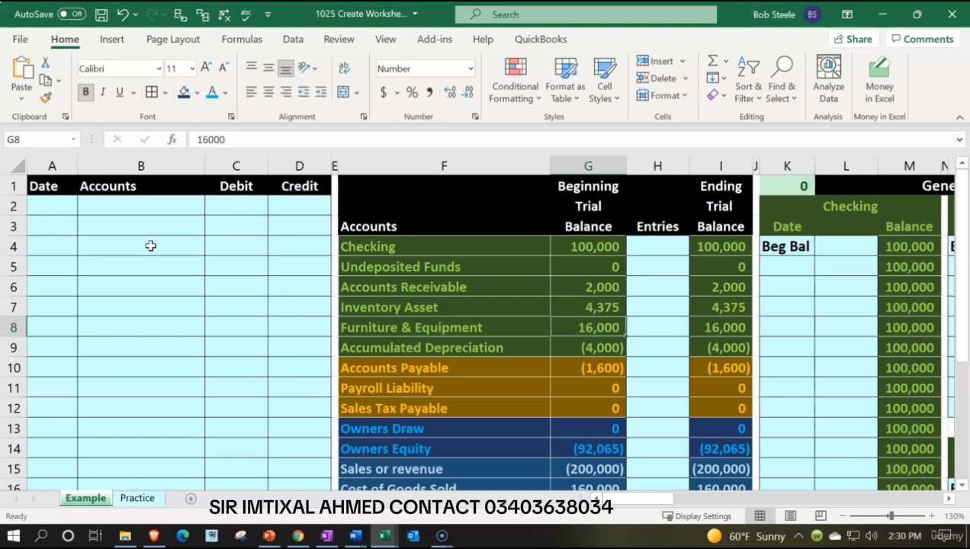
Inspect the formulas behind the Furniture & Equipment ending balance, the beginning total debits & credits and the beginning net income.
key("Right")
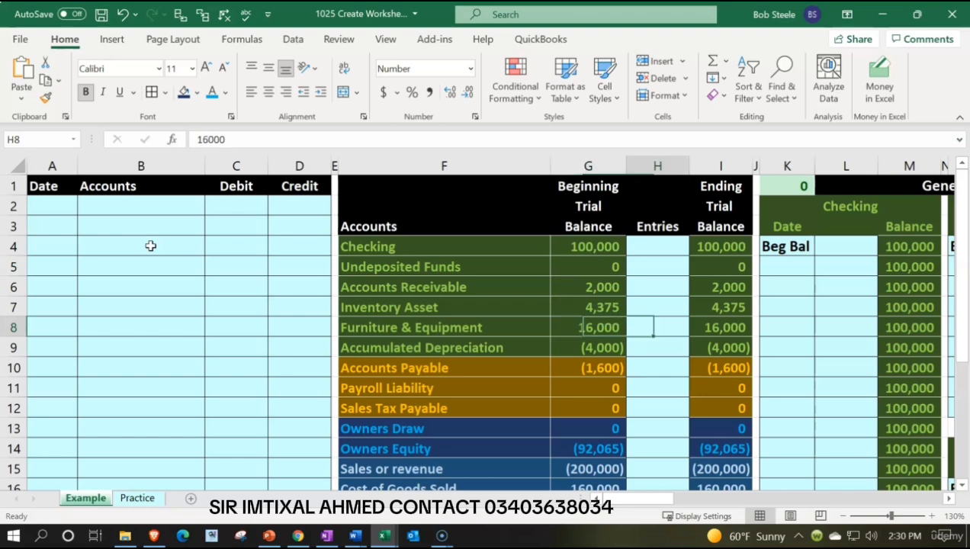
key("Right")
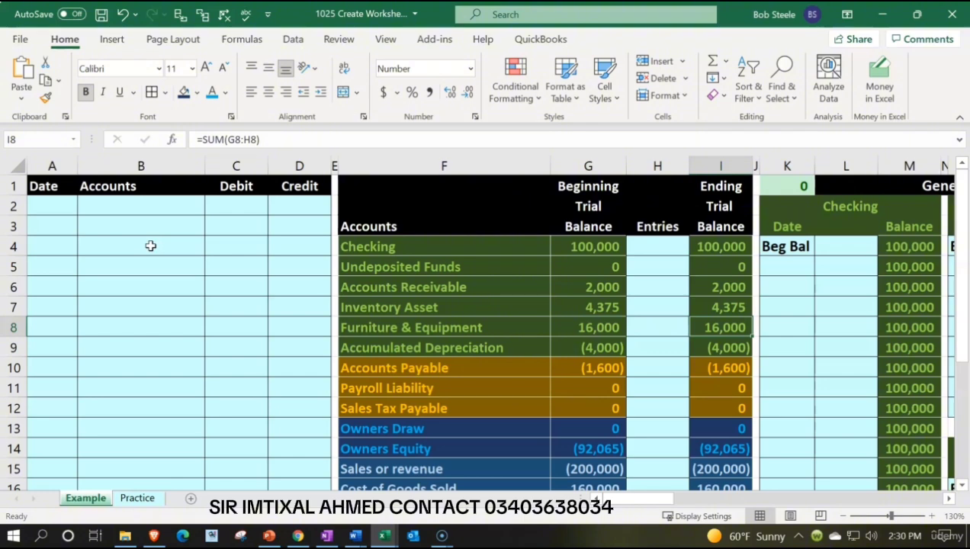
double_click(711, 327)
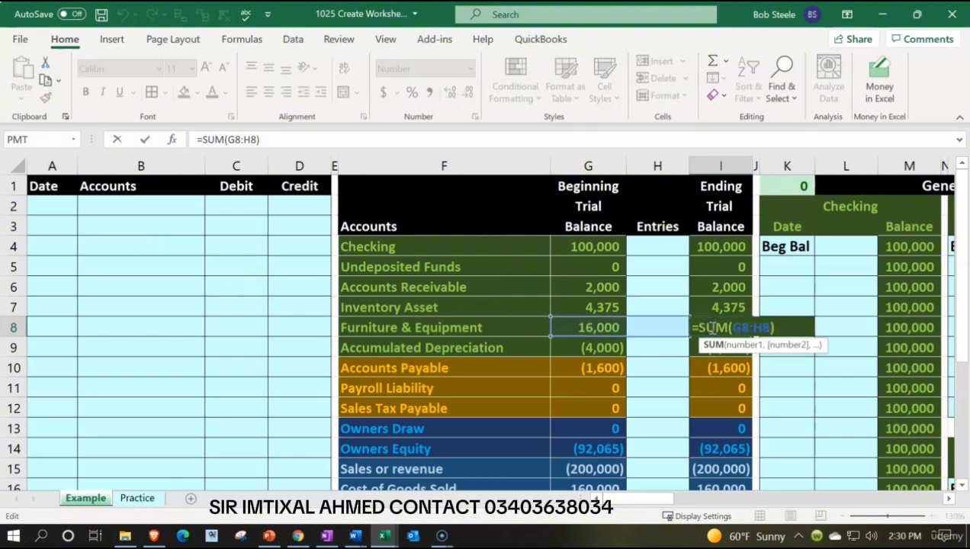
key("Return")
scroll(712, 328, "down", 4)
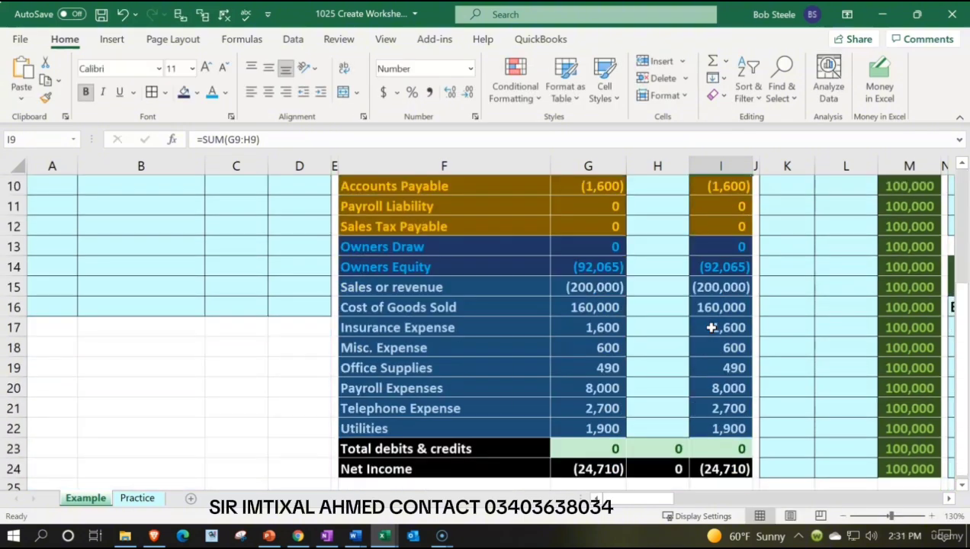
double_click(593, 388)
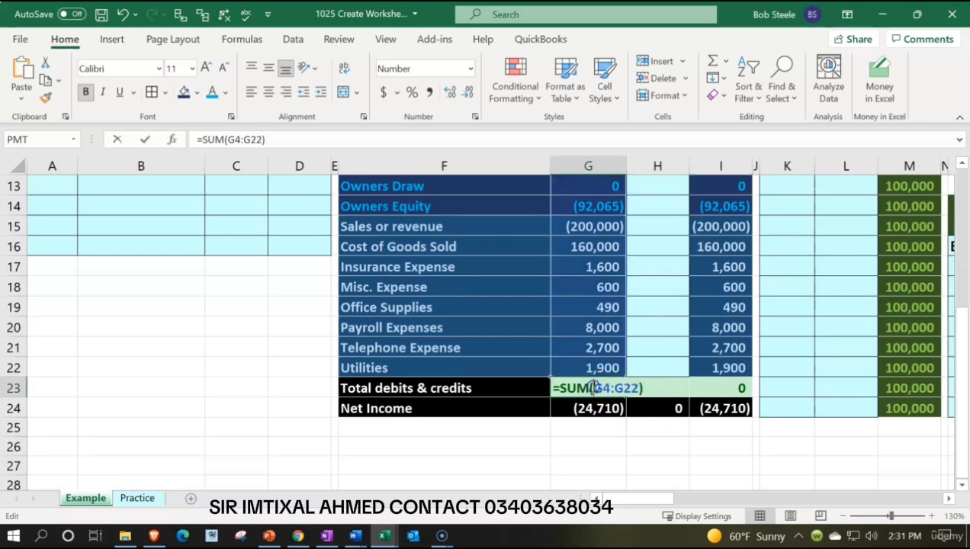
key("Return")
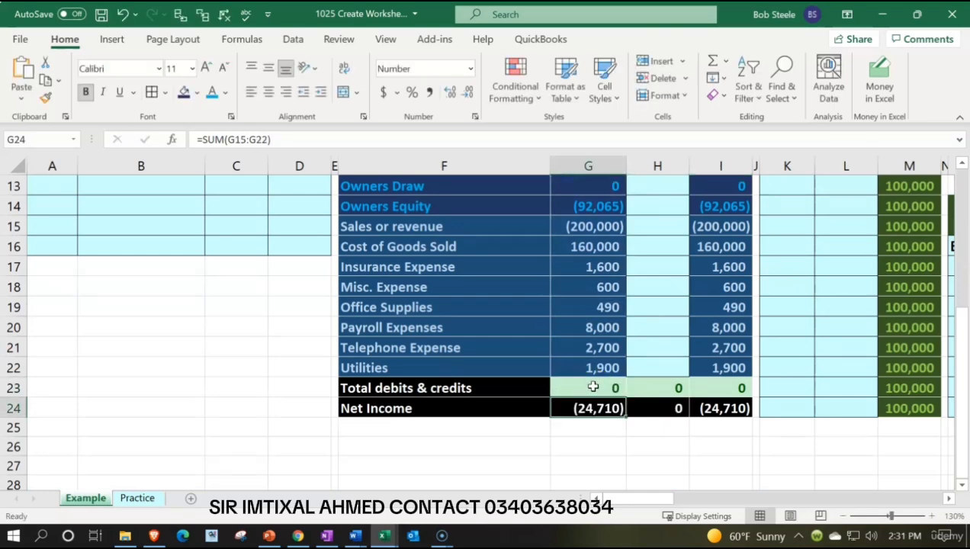
double_click(597, 407)
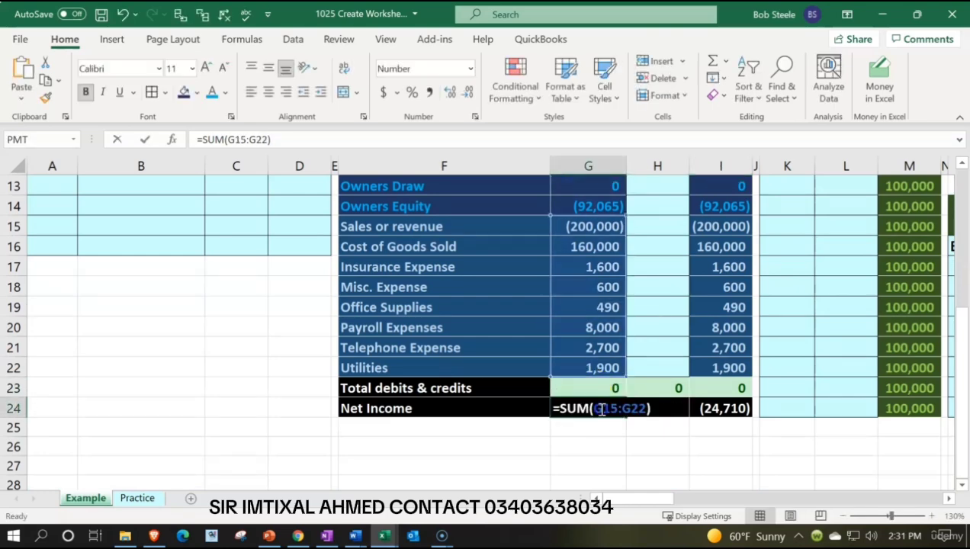
key("Return")
scroll(599, 408, "up", 4)
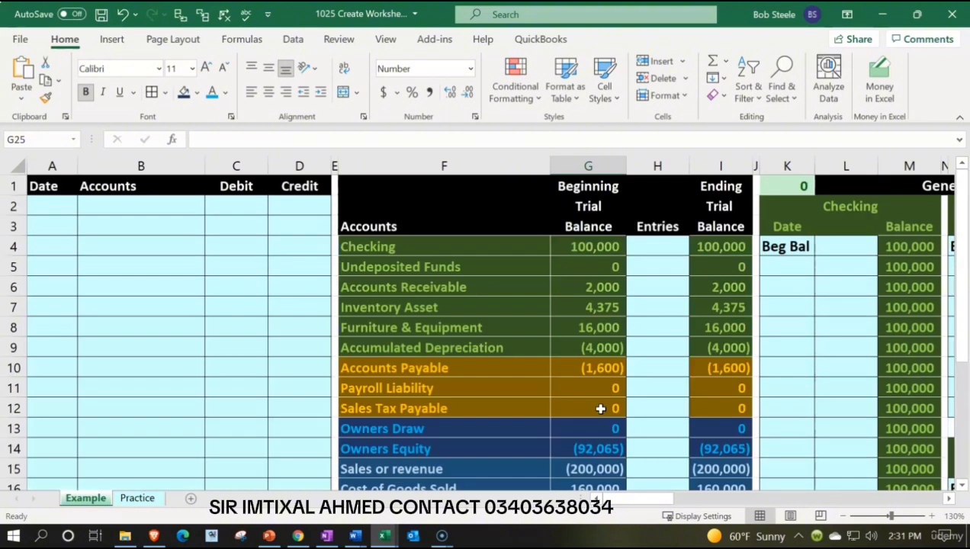
Look across the general ledger account blocks on the Example sheet, from Checking through to the expense accounts.
left_click(682, 294)
key("Right")
key("Right")
key("Right")
key("Right")
key("Right")
key("Right")
key("Right")
key("Right")
key("Right")
key("Right")
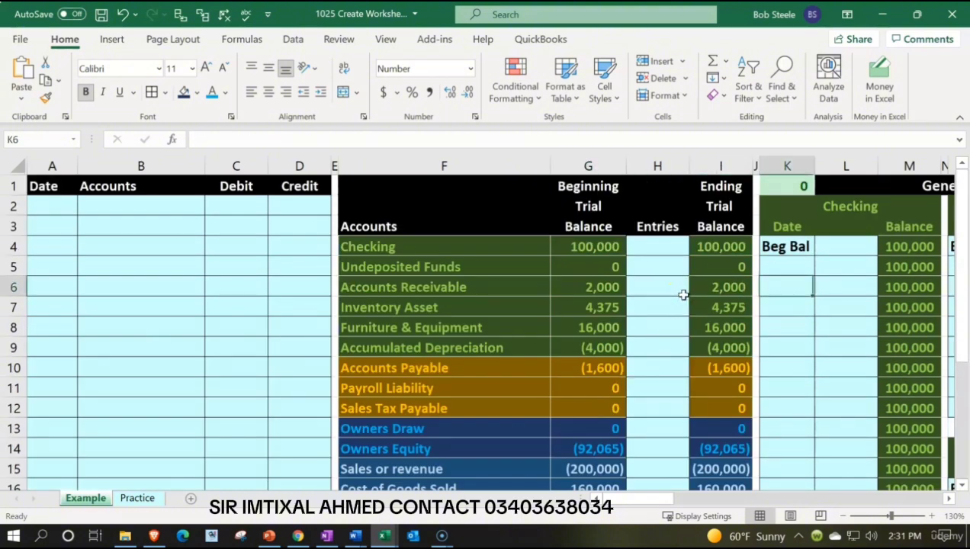
key("Right")
key("Right")
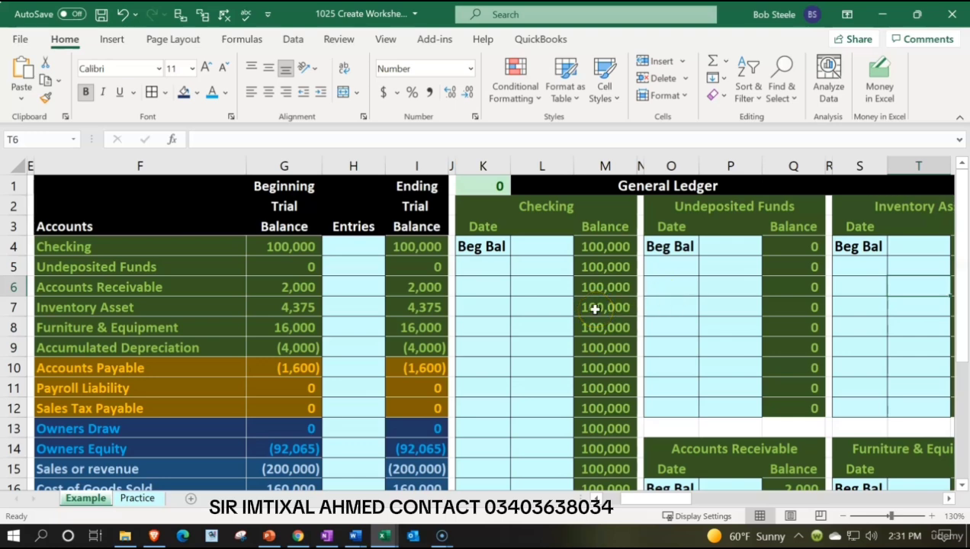
left_click(650, 306)
key("Right")
key("Right")
key("Right")
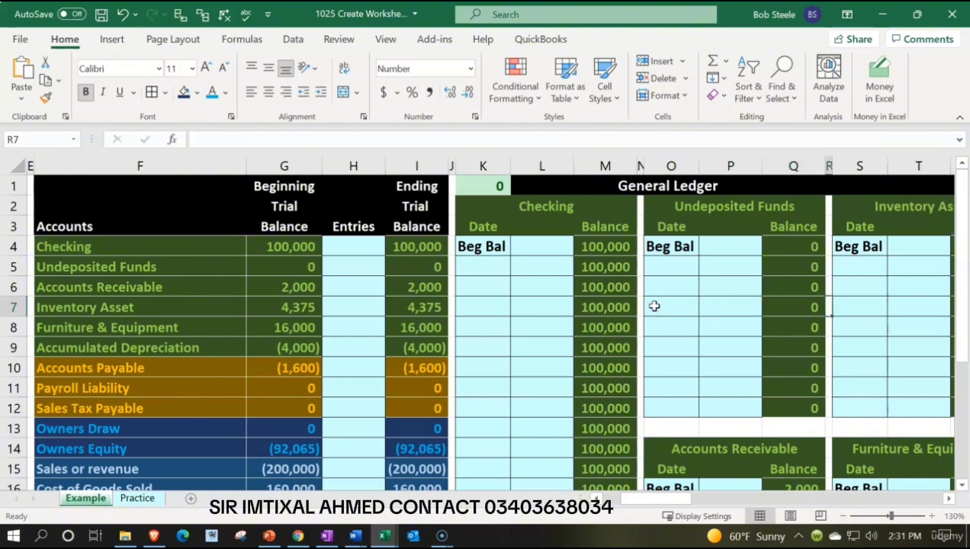
key("Right")
key("Right")
key("Right")
key("Right")
key("Right")
key("Right")
key("Right")
key("Right")
key("Right")
key("Right")
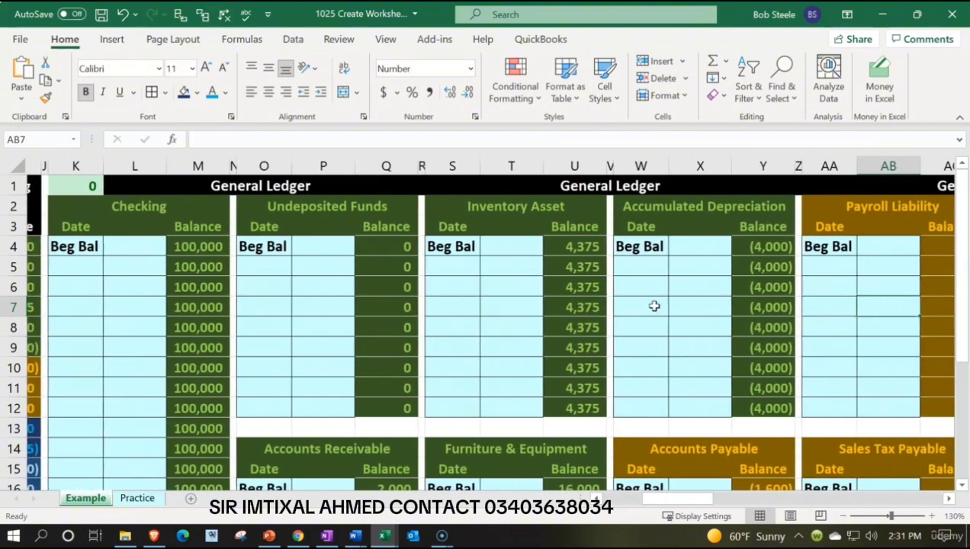
key("Right")
key("Right")
key("Right")
key("Right")
key("Right")
key("Right")
key("Right")
key("Right")
key("Right")
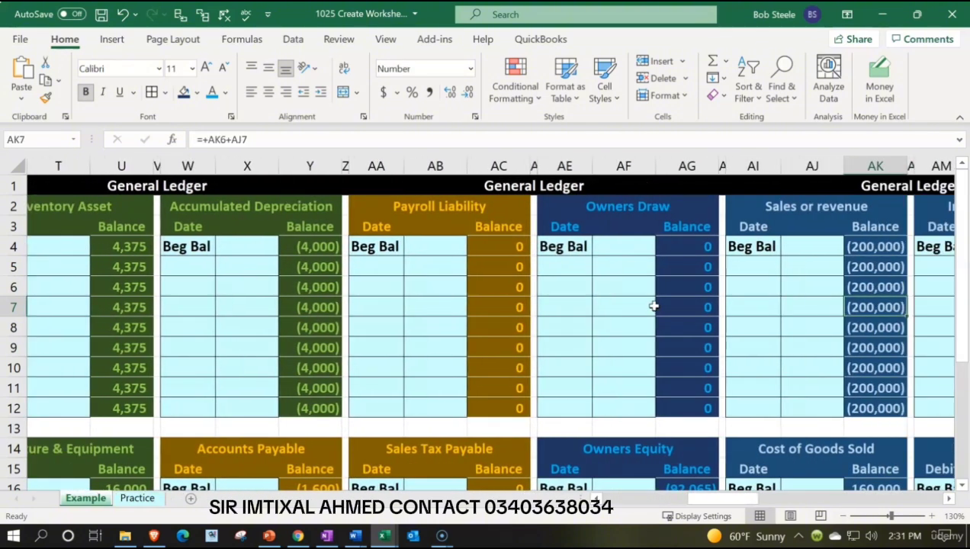
key("Right")
key("Right")
key("Right")
key("Right")
key("Right")
key("Right")
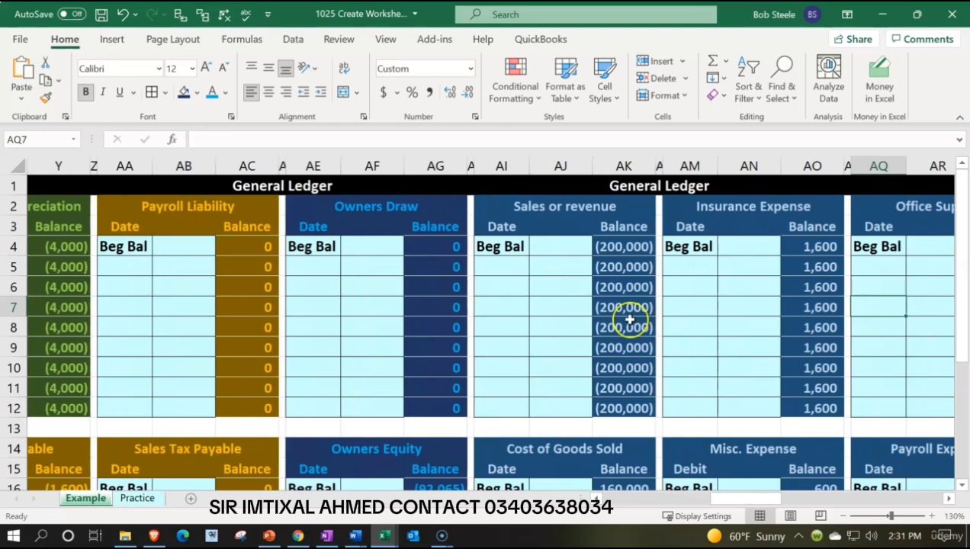
Switch to the Practice sheet and go back to its journal entry columns.
left_click(139, 498)
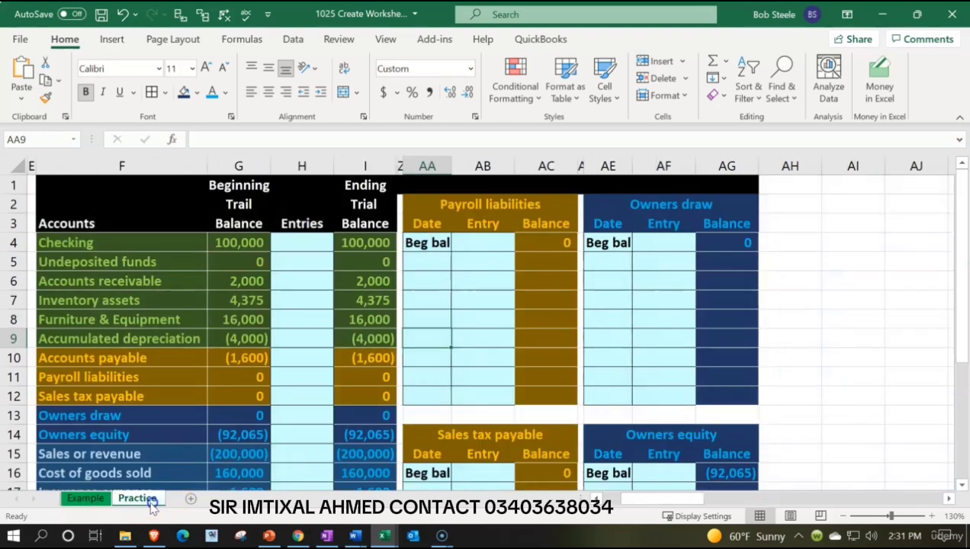
left_click(336, 261)
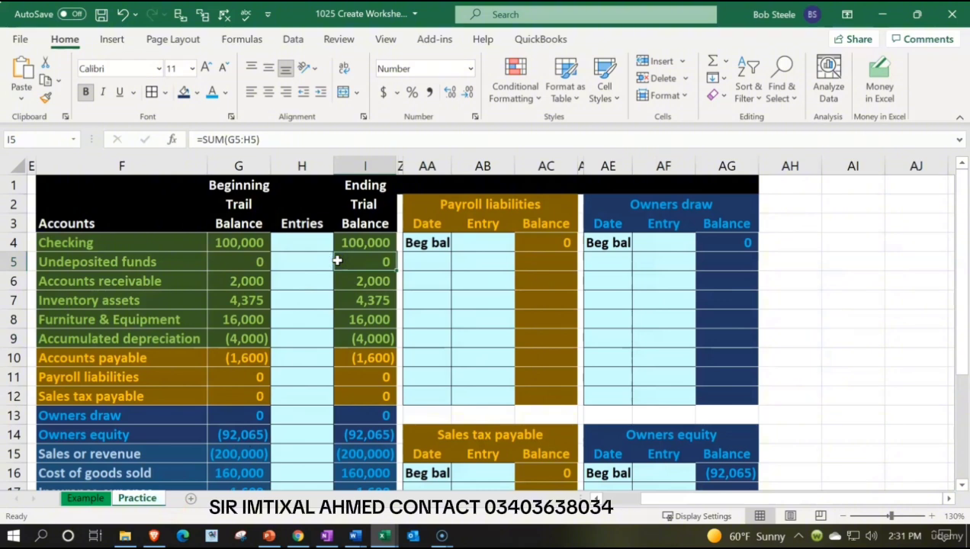
key("Left")
key("Home")
key("Right")
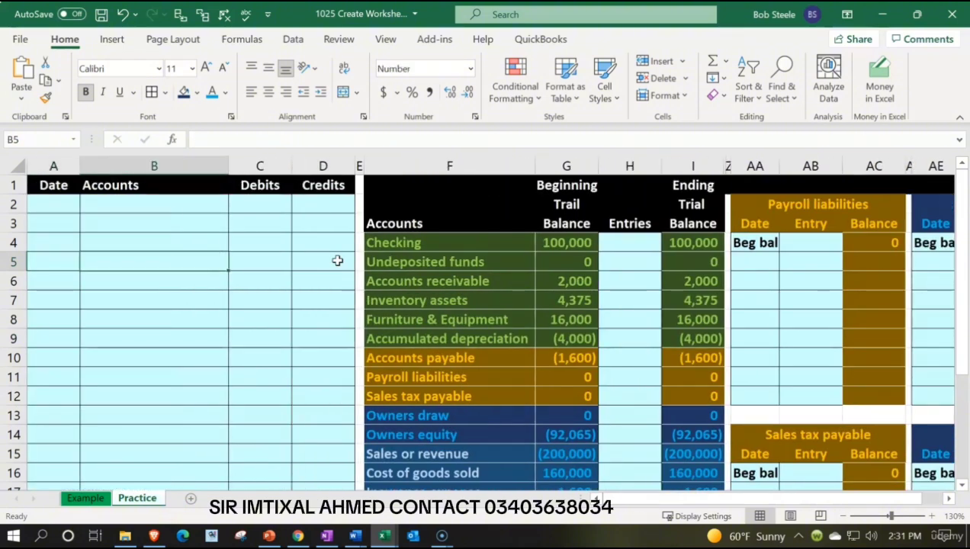
Unhide the columns between I and AA on the Practice sheet.
key("Right")
key("Right")
key("Right")
key("Right")
key("Right")
key("Right")
key("Right")
key("Right")
key("Right")
key("Right")
key("Right")
key("Right")
key("Right")
key("Right")
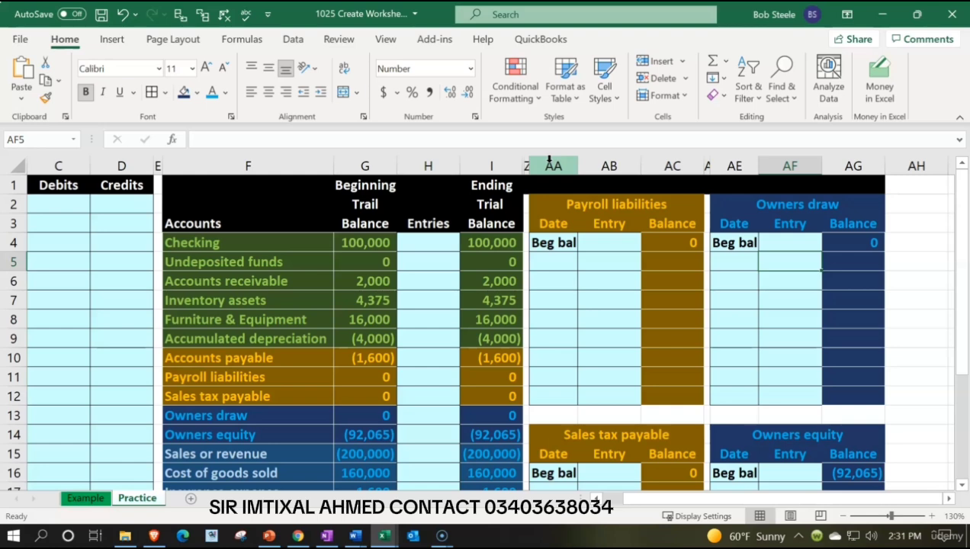
left_click(510, 162)
left_click_drag(522, 165, 539, 162)
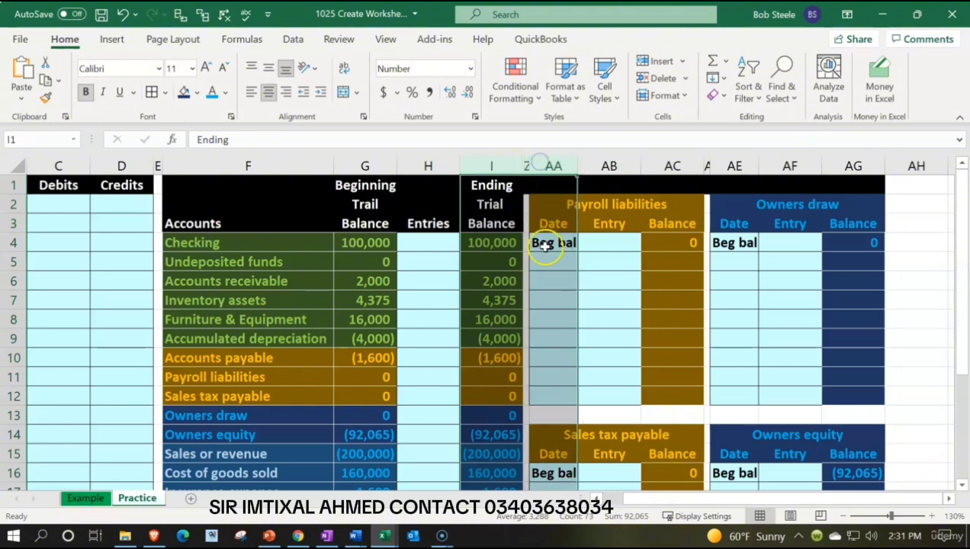
right_click(548, 250)
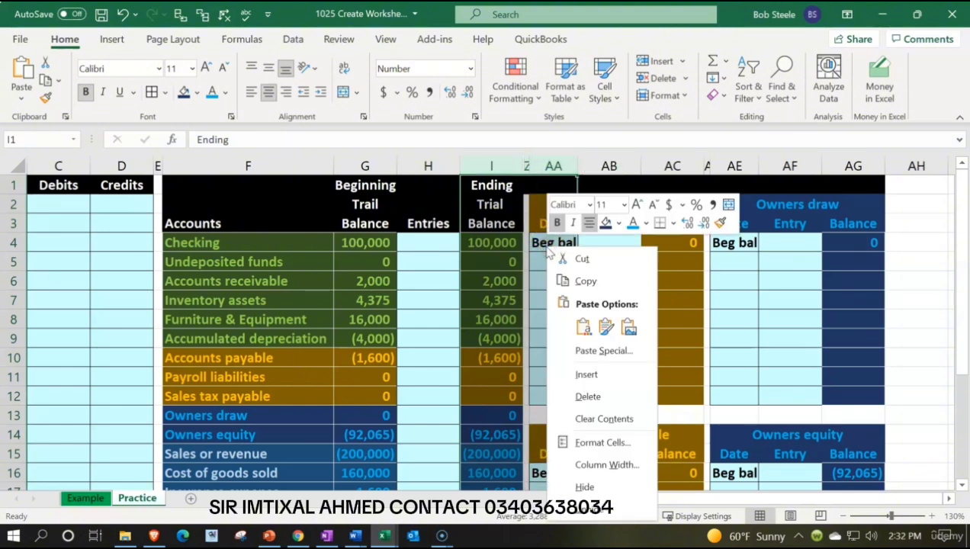
left_click(584, 486)
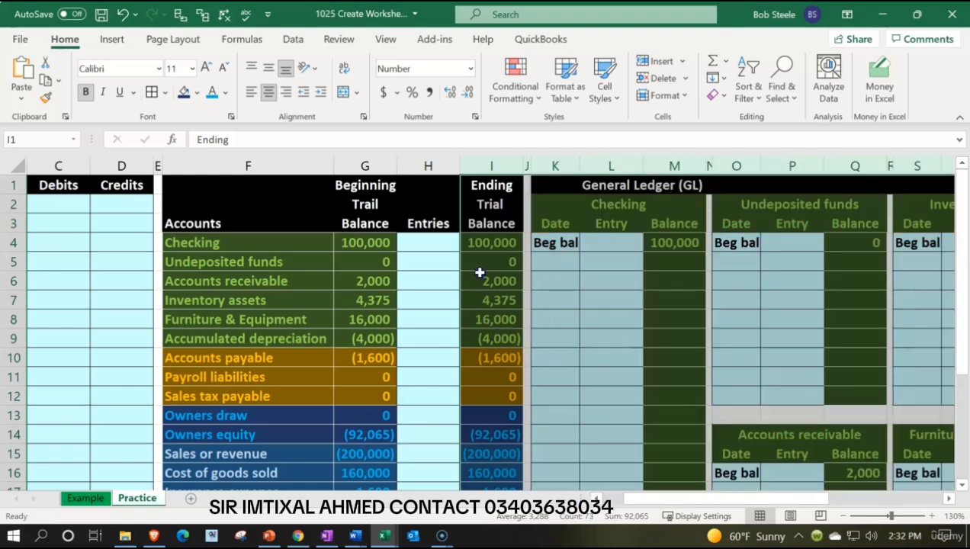
Look across the Practice sheet's general ledger, from the Checking account to the Owners draw account.
left_click(479, 272)
key("Right")
key("Right")
key("Right")
key("Right")
key("Right")
key("Right")
key("Right")
key("Right")
key("Right")
key("Right")
key("Right")
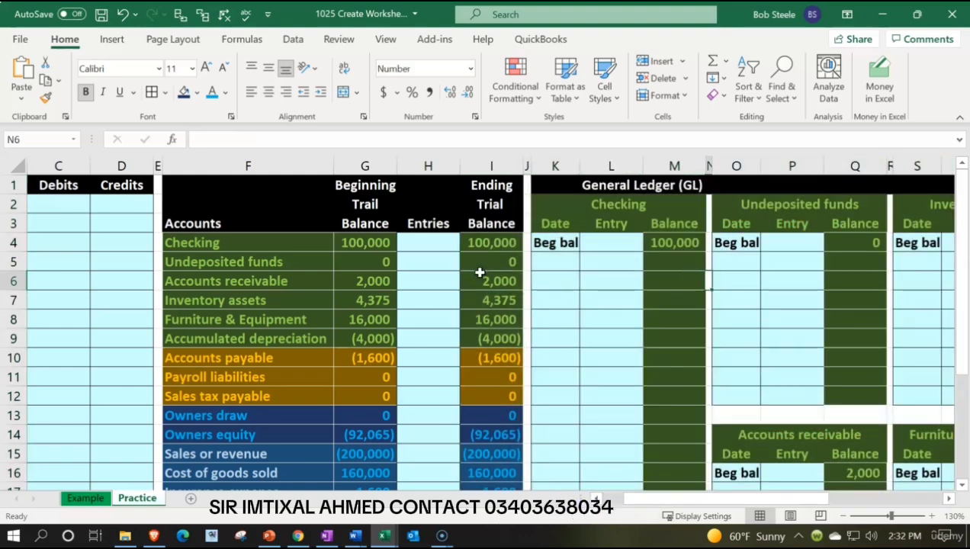
key("Right")
key("Right")
key("Right")
key("Right")
key("Right")
key("Right")
key("Right")
key("Right")
key("Right")
key("Right")
key("Right")
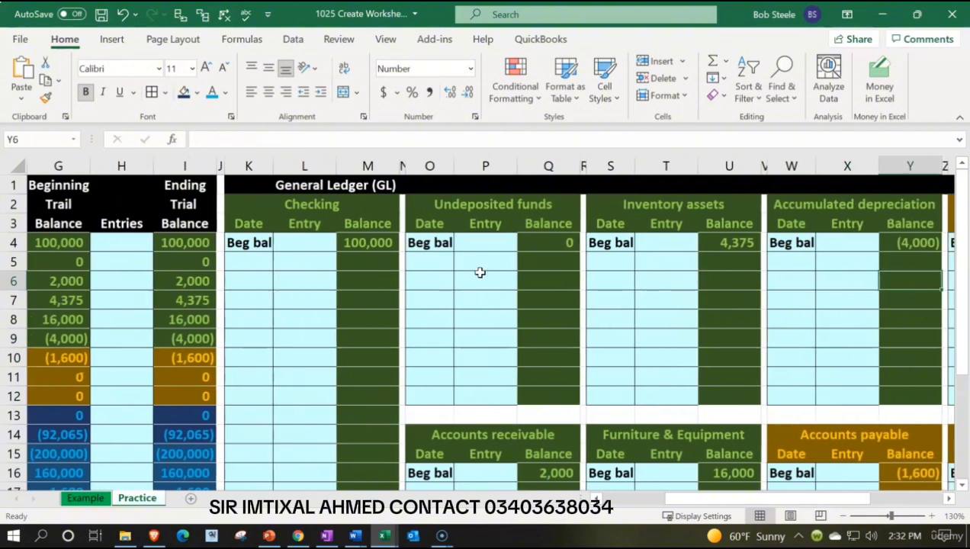
key("Right")
key("Right")
key("Right")
key("Right")
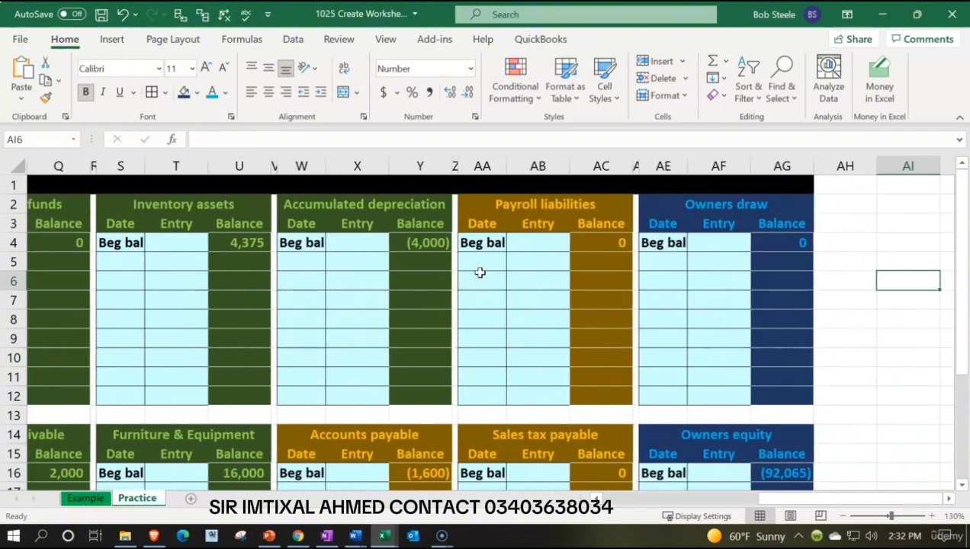
Hide columns J through AC so the Owners draw ledger sits beside the trial balance.
left_click(698, 284)
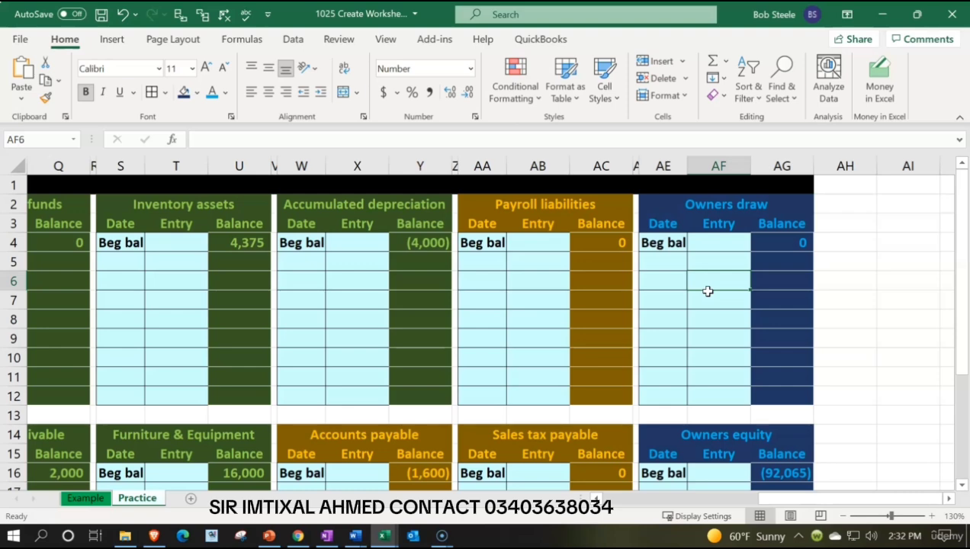
left_click(604, 166)
left_click_drag(604, 167, 391, 169)
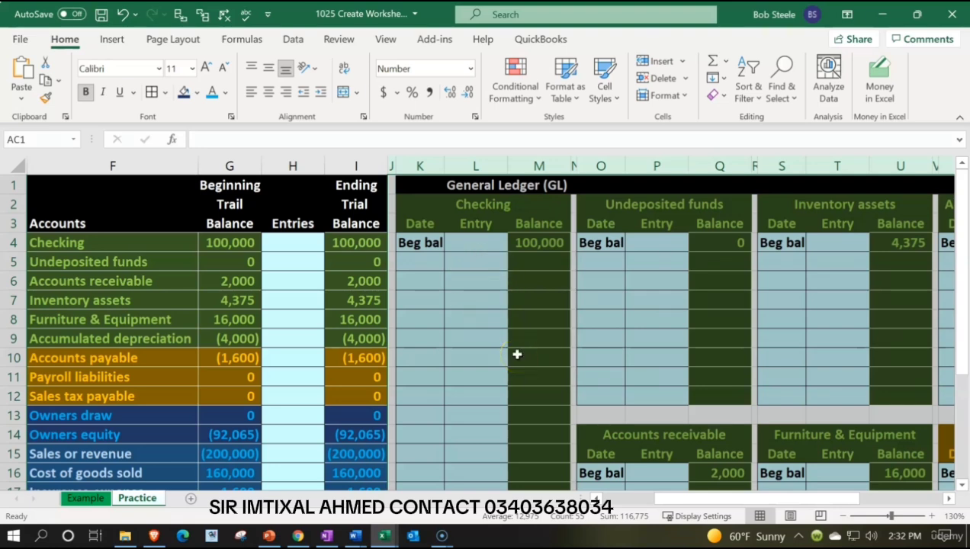
right_click(485, 283)
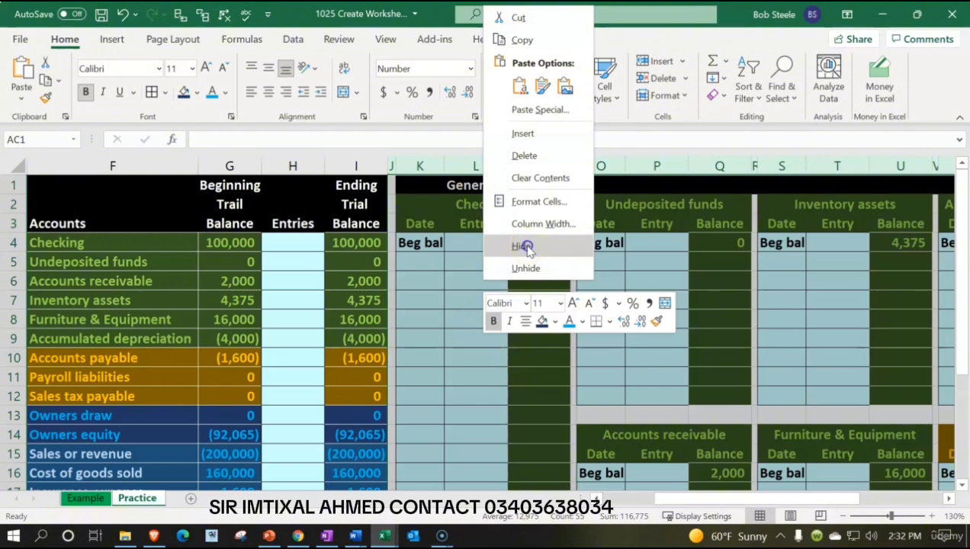
left_click(524, 246)
key("Left")
key("Left")
key("Left")
key("Left")
key("Left")
key("Left")
key("Left")
key("Left")
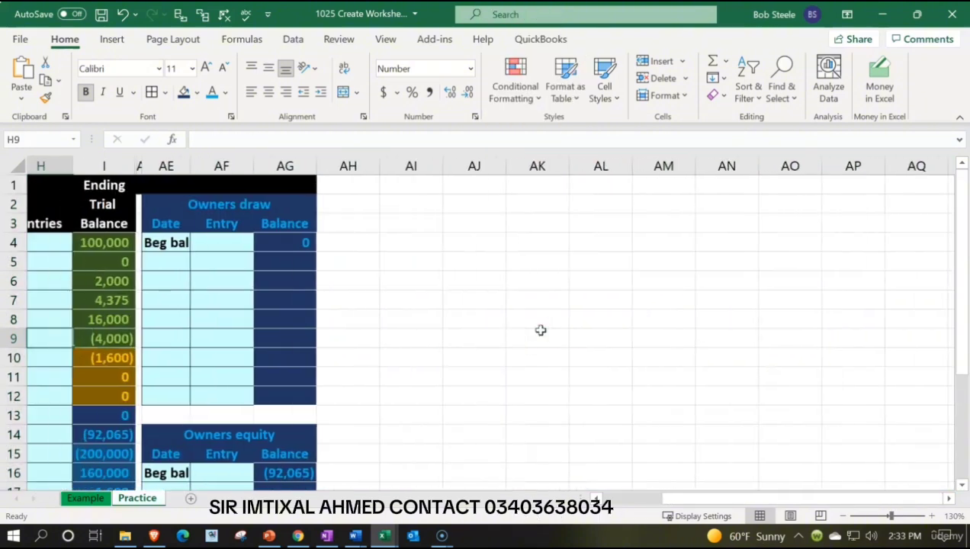
Copy the Owners draw and Owners equity ledger columns AD through AG and paste them starting at cell AH1.
key("Left")
key("Left")
key("Left")
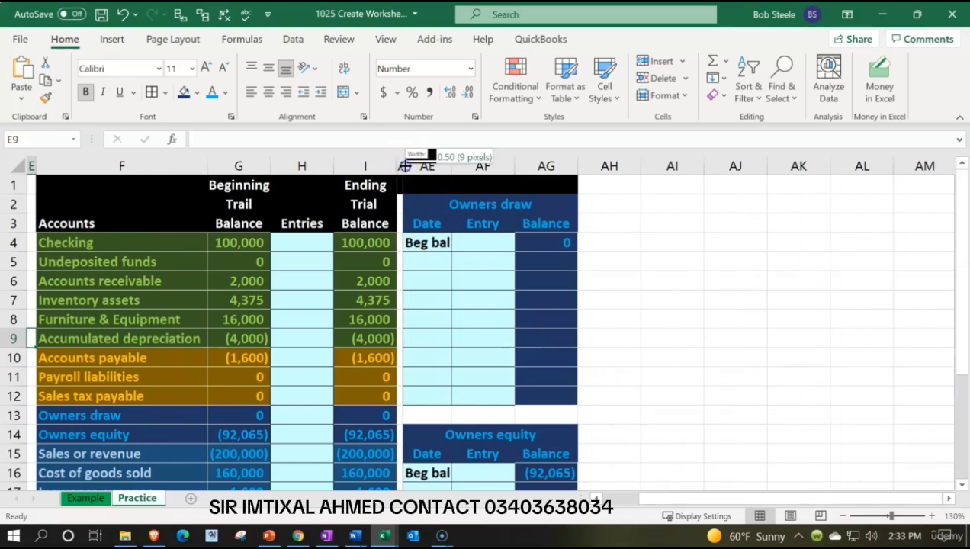
left_click_drag(399, 165, 526, 166)
key("ctrl+c")
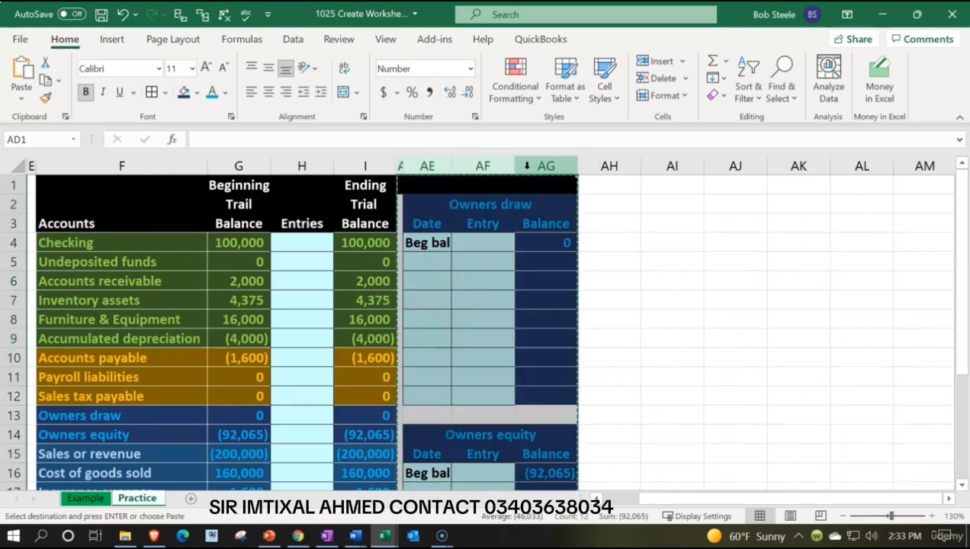
left_click(615, 187)
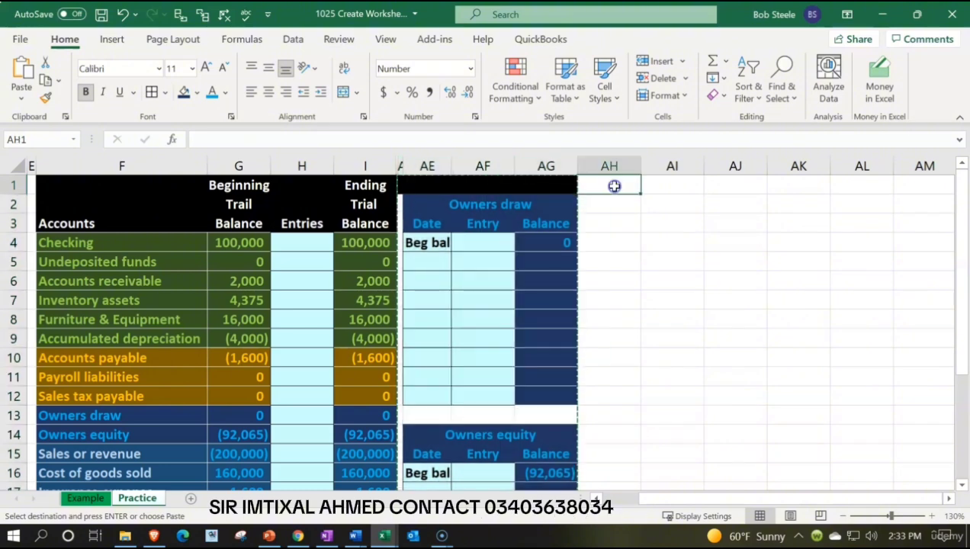
key("ctrl+v")
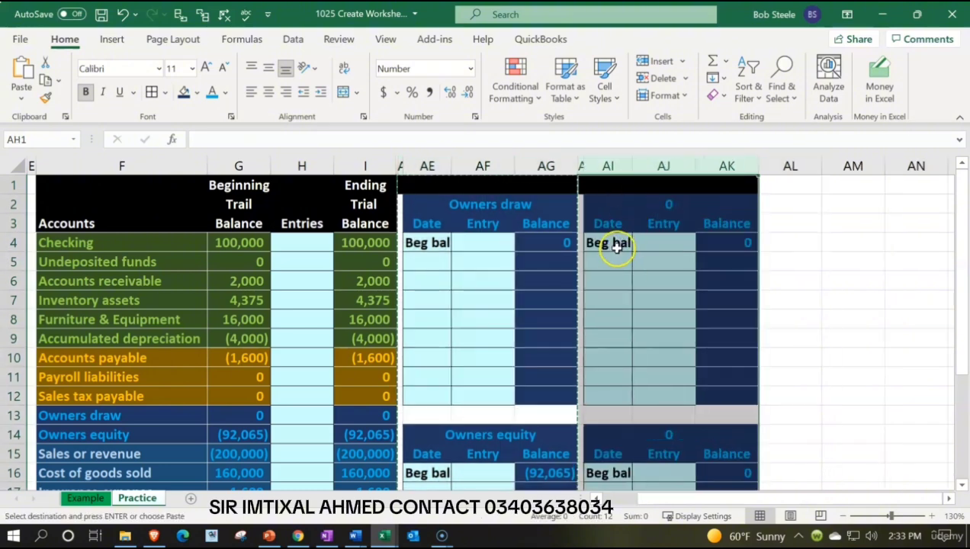
Fill the new upper ledger's header AI2:AK3 and balance cells AK4:AK12 with the dark blue shade used for the income accounts.
scroll(472, 351, "down", 1)
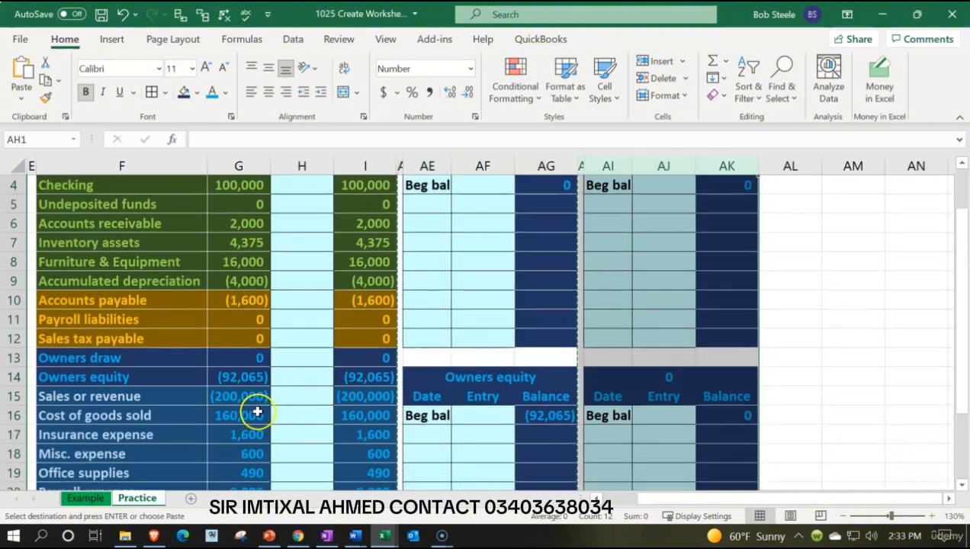
scroll(258, 412, "up", 1)
left_click_drag(603, 211, 725, 223)
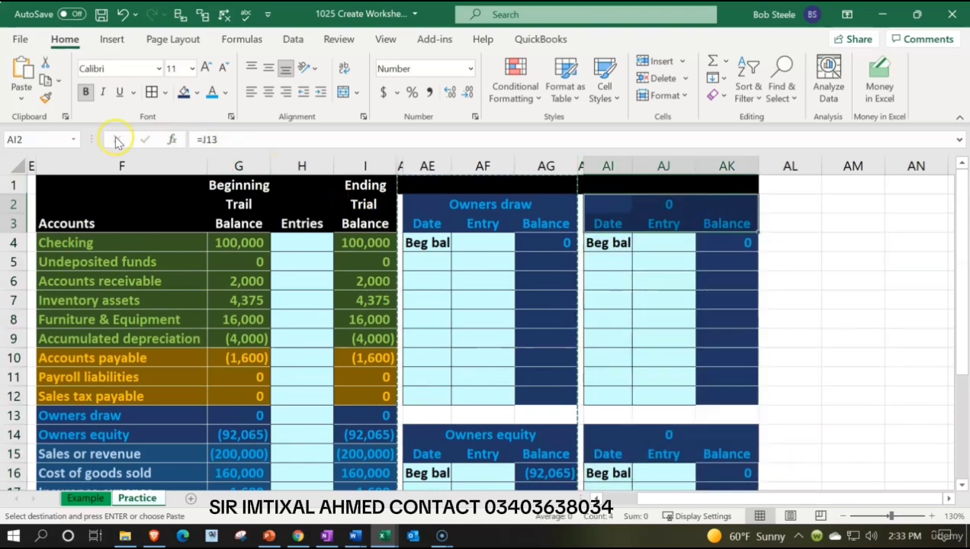
left_click(197, 92)
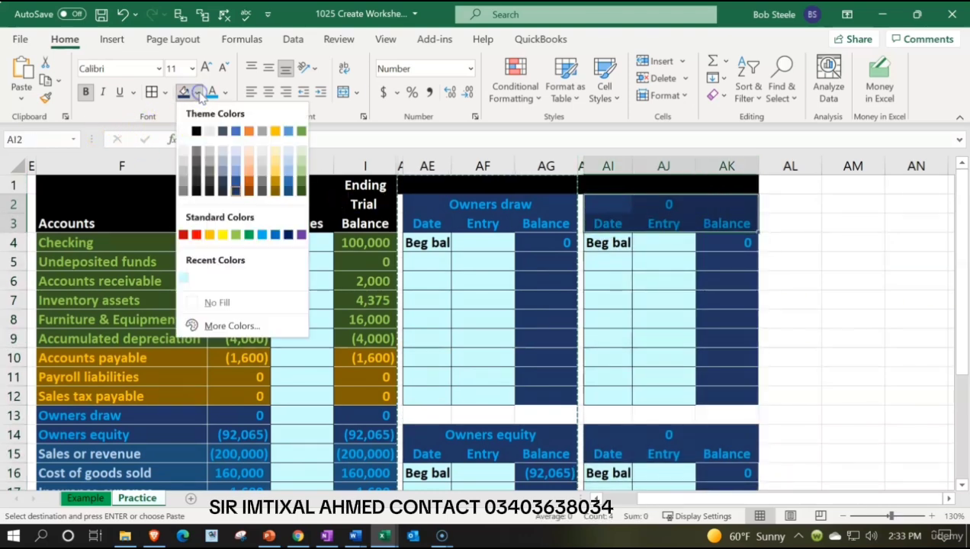
left_click(290, 196)
left_click_drag(748, 245, 736, 390)
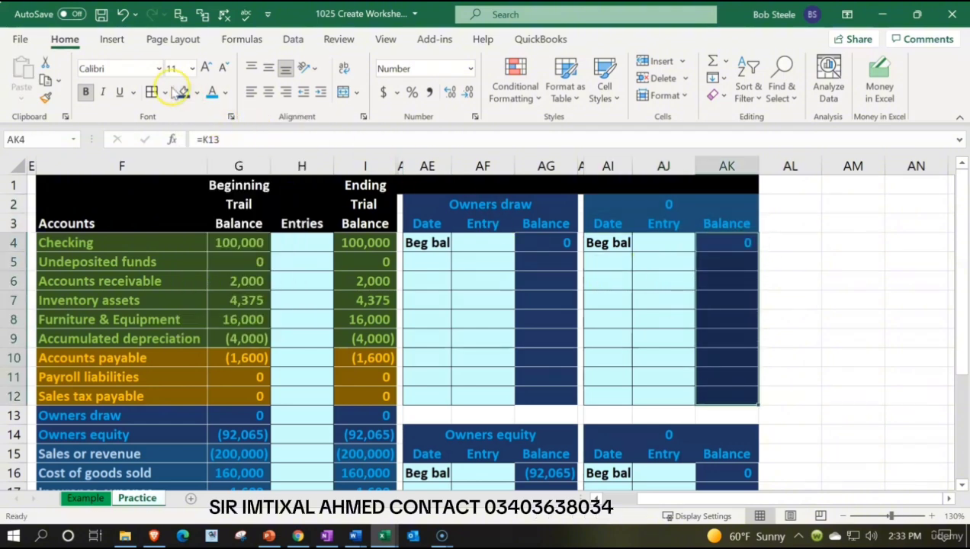
left_click(183, 93)
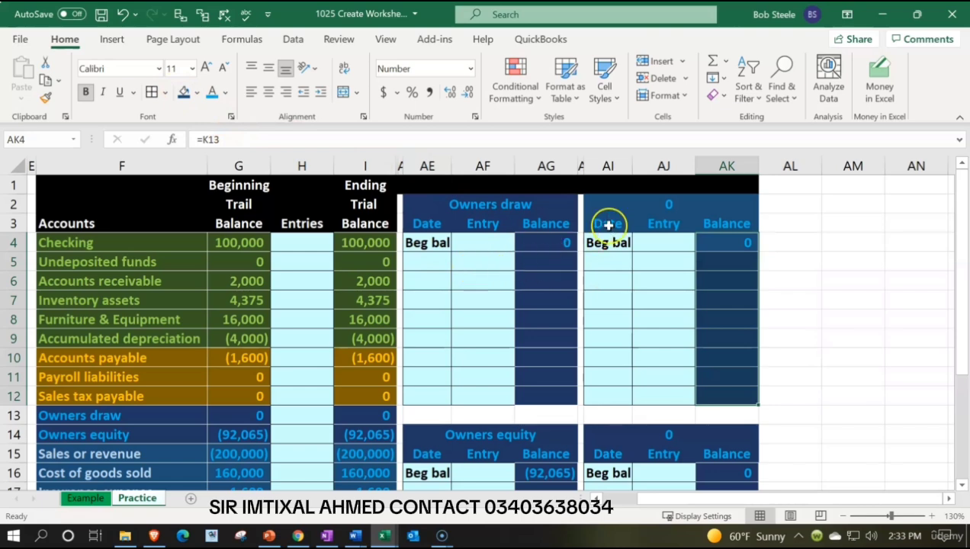
Link the new upper ledger's title in AI2 to the Sales or revenue account name with =F15.
left_click(620, 205)
type("=")
key("Down")
key("Down")
key("Down")
key("Down")
key("Down")
key("Down")
key("Down")
key("Down")
key("Down")
key("Down")
key("Down")
key("Down")
key("Down")
key("Down")
key("Down")
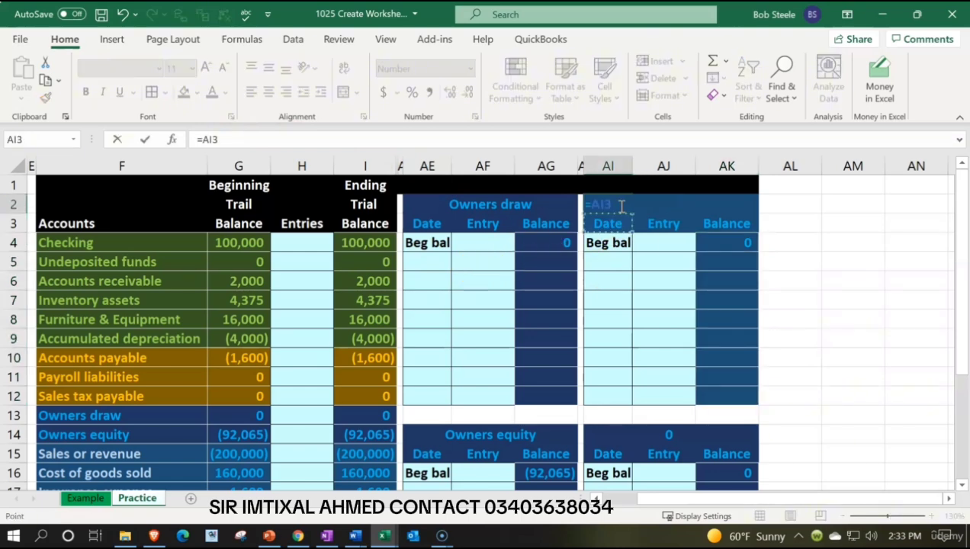
key("Left")
key("Left")
key("Left")
key("Left")
key("Left")
key("Left")
key("Left")
key("Left")
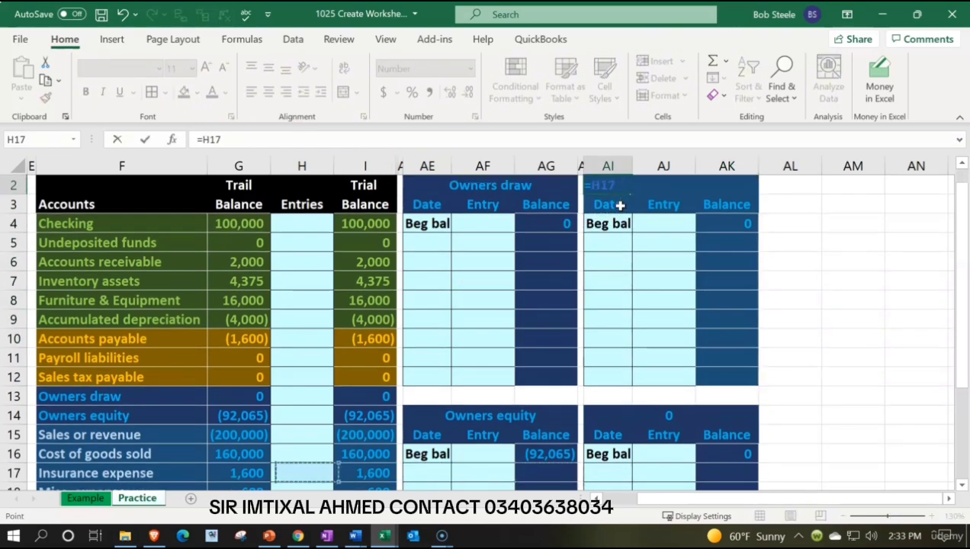
key("Up")
key("Up")
key("Up")
key("Left")
key("Down")
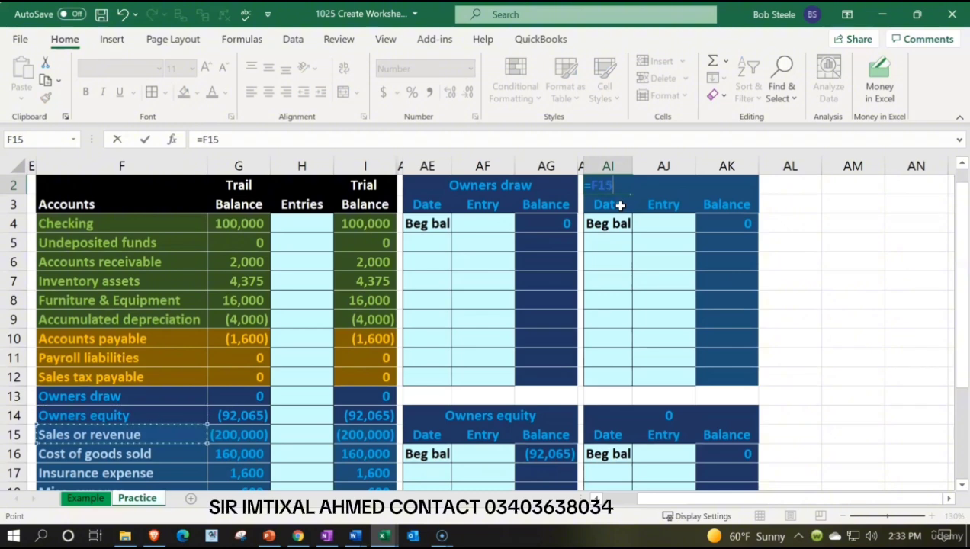
key("Return")
key("Return")
Link the Sales or revenue ledger's beginning balance in AK4 to the beginning trial balance with =G15.
key("Right")
key("Right")
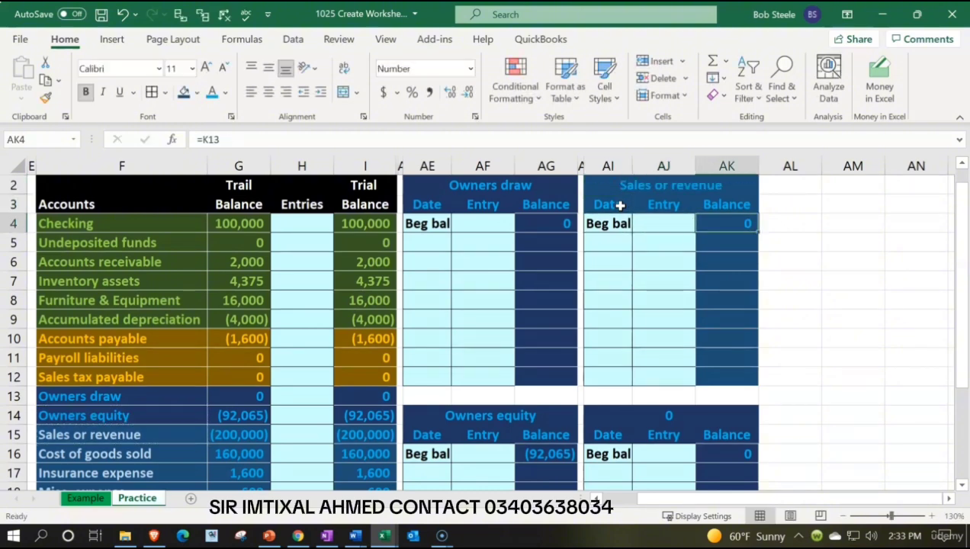
type("=")
key("Down")
key("Down")
key("Down")
key("Down")
key("Down")
key("Down")
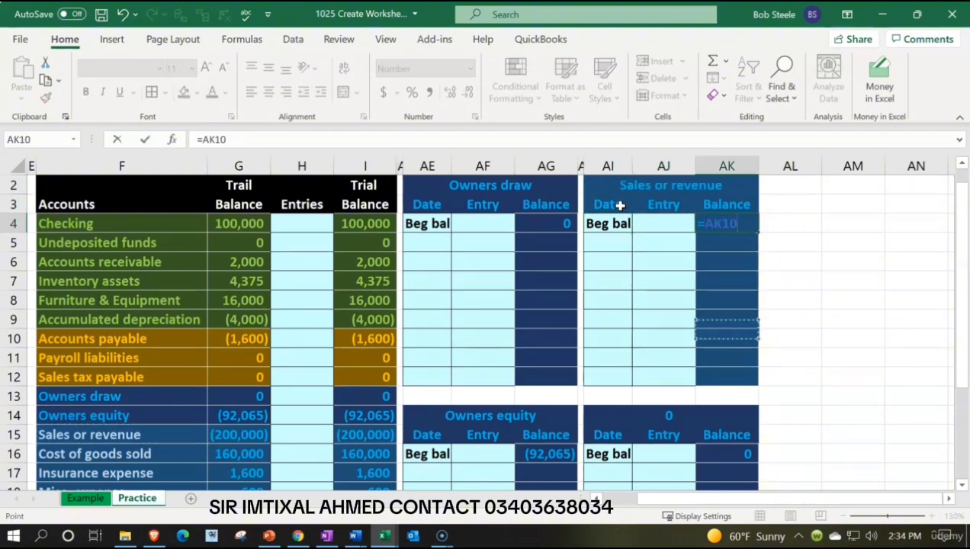
key("Down")
key("Down")
key("Down")
key("Down")
key("Left")
key("Left")
key("Left")
key("Left")
key("Left")
key("Left")
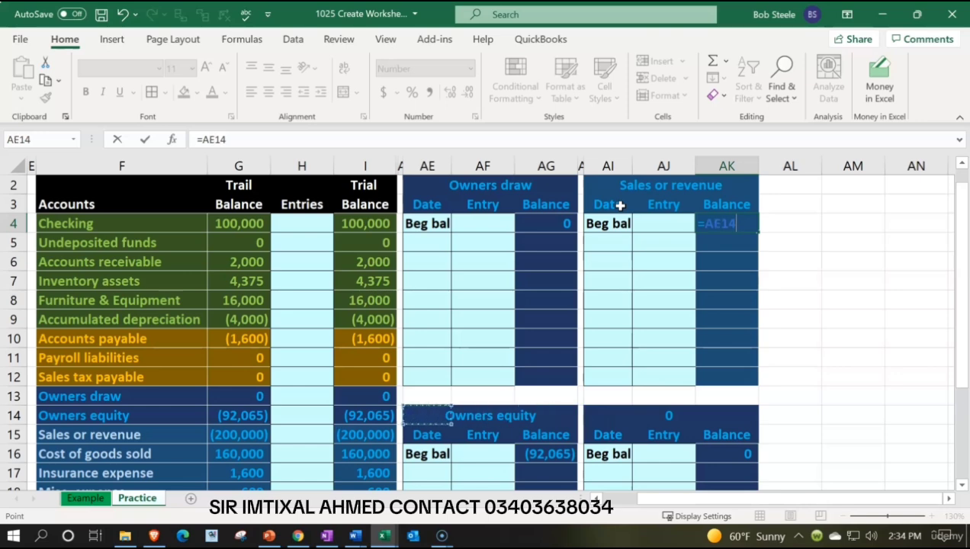
key("Left")
key("Left")
key("Left")
key("Left")
key("Down")
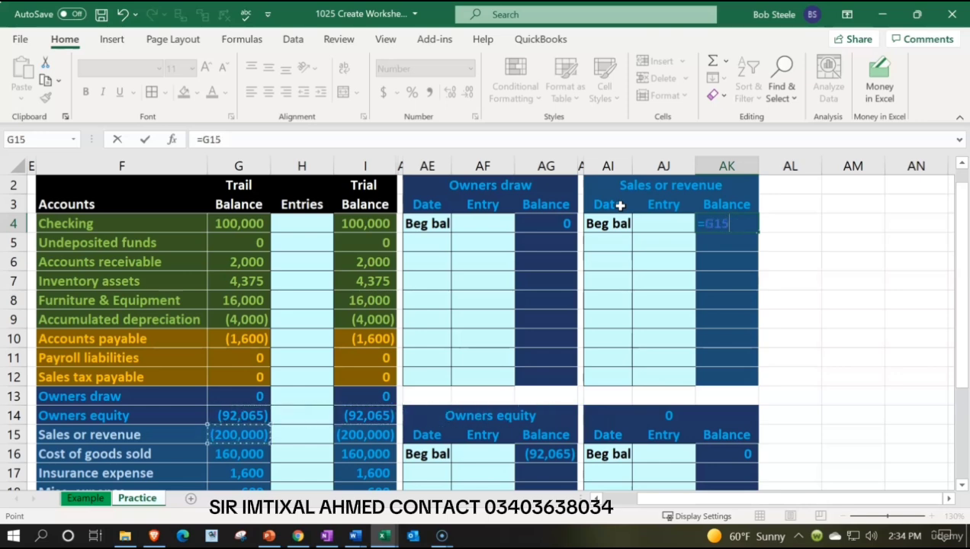
key("Return")
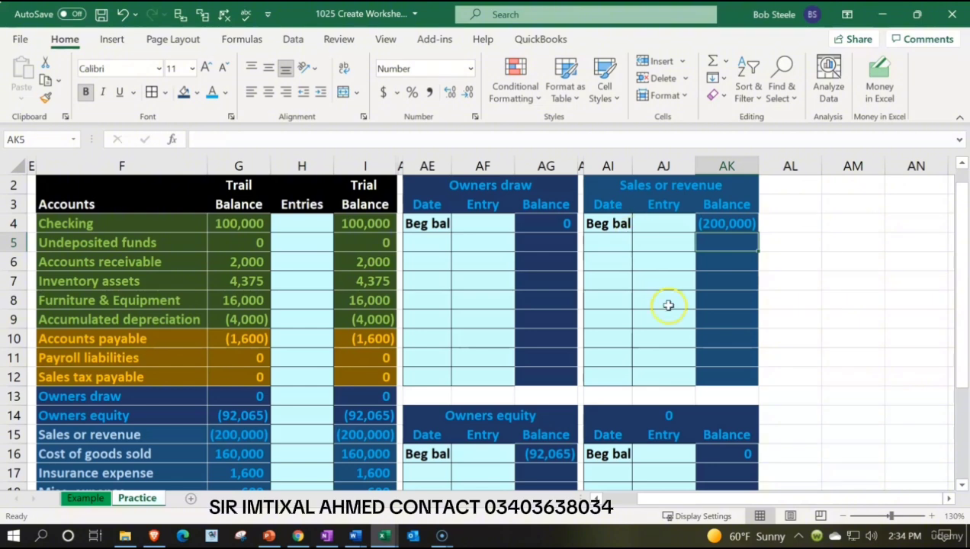
left_click_drag(602, 188, 706, 370)
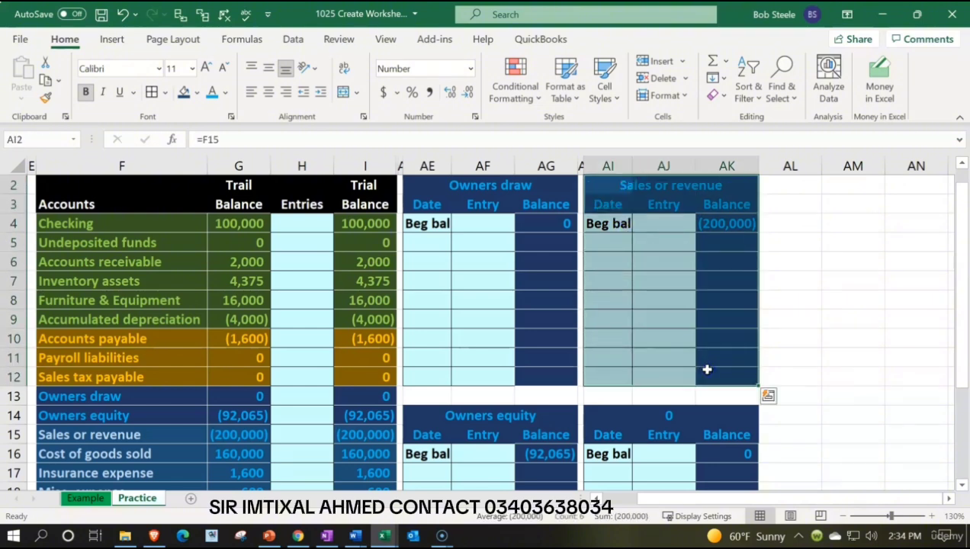
left_click(673, 324)
scroll(480, 375, "down", 1)
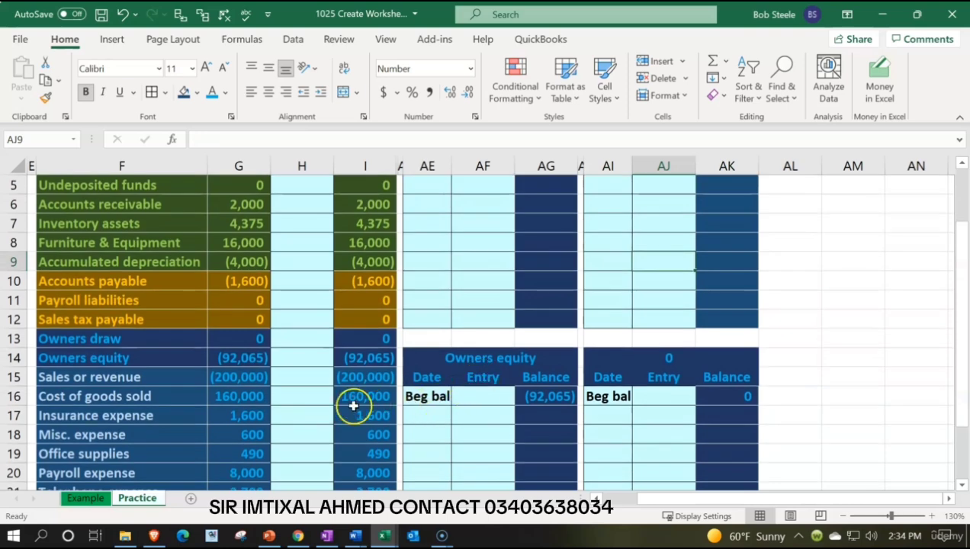
left_click(254, 401)
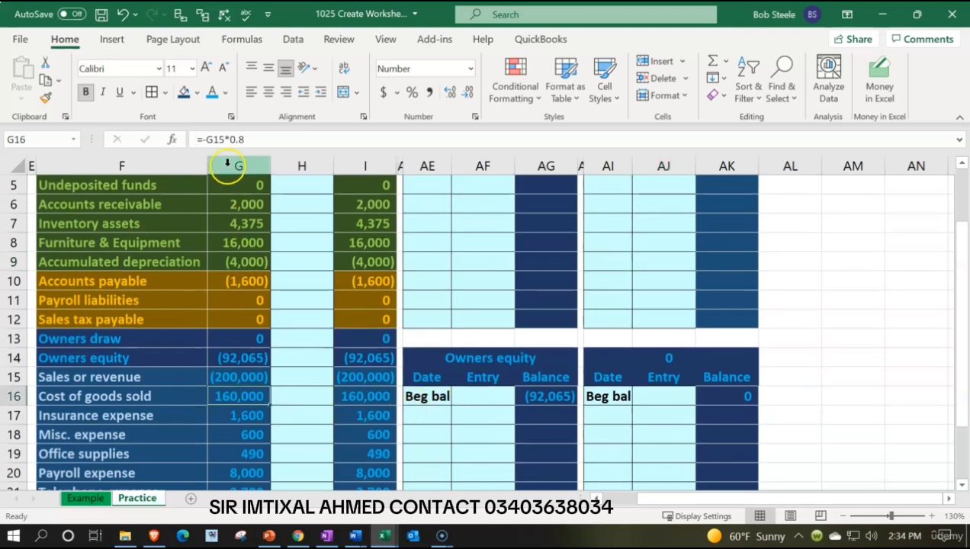
scroll(232, 253, "down", 2)
scroll(232, 253, "up", 3)
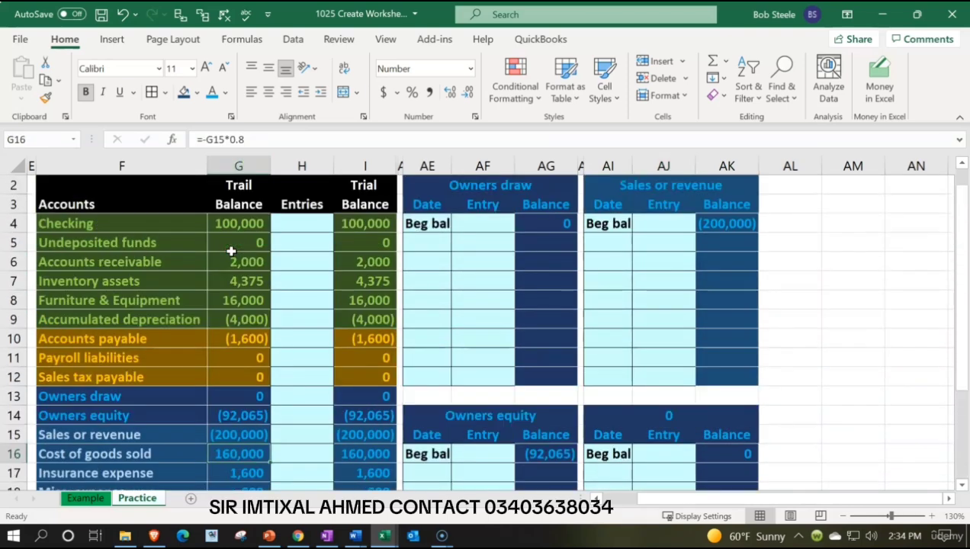
left_click(717, 256)
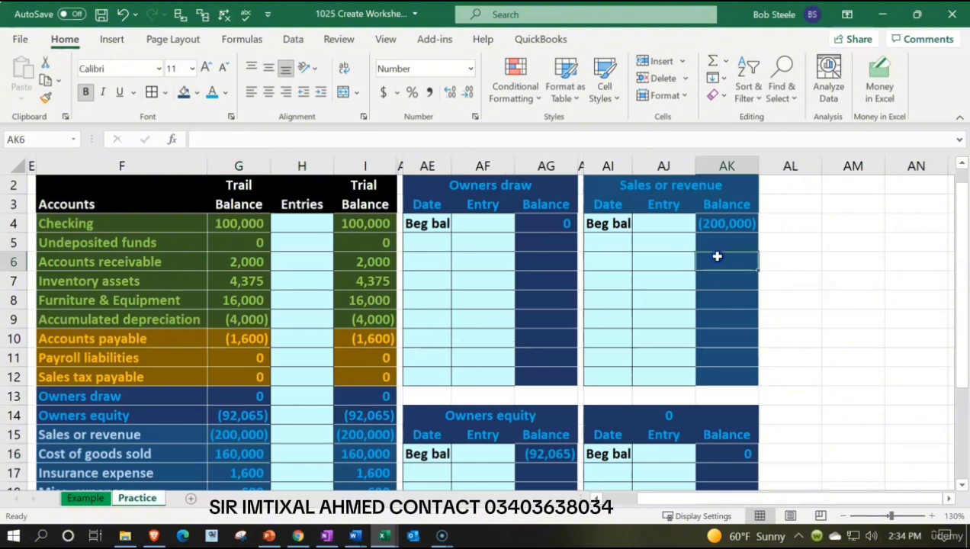
Copy the formatting of the Sales or revenue ledger AI2:AK12 onto the ledger block below, starting at AI14.
mouse_move(613, 186)
left_mouse_down()
mouse_move(687, 266)
mouse_move(726, 377)
left_mouse_up()
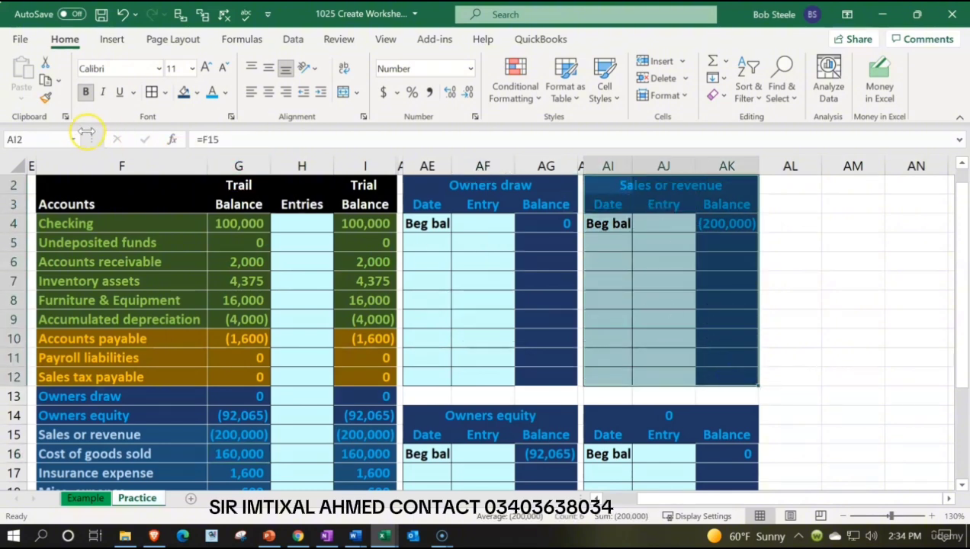
left_click(47, 101)
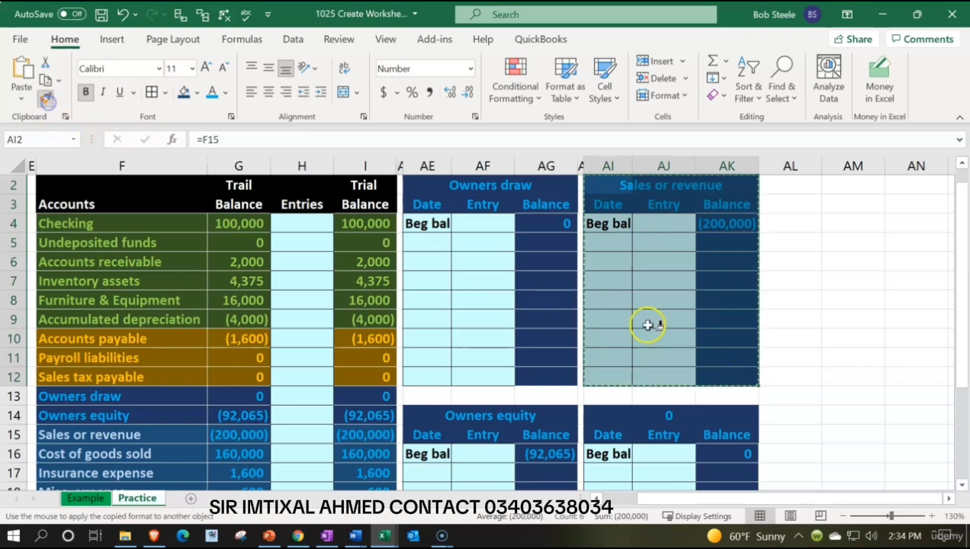
scroll(656, 327, "down", 2)
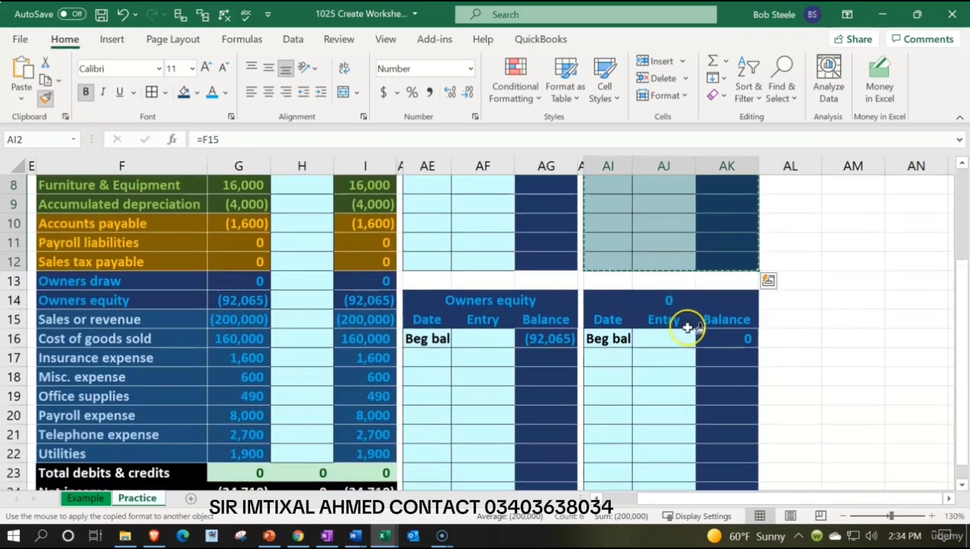
left_click(618, 301)
left_click(684, 414)
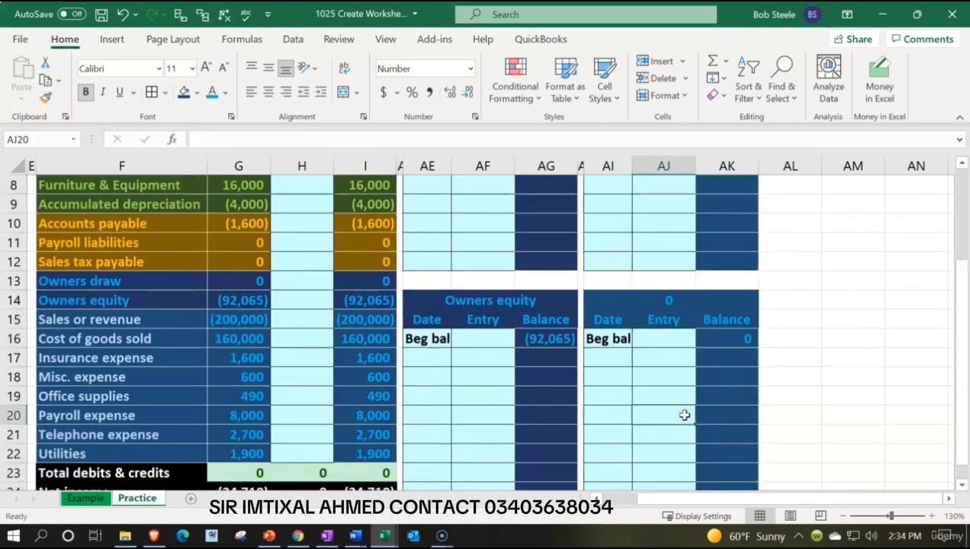
Link the lower ledger's title in AI14 to the Cost of goods sold account name with =F16.
left_click(606, 300)
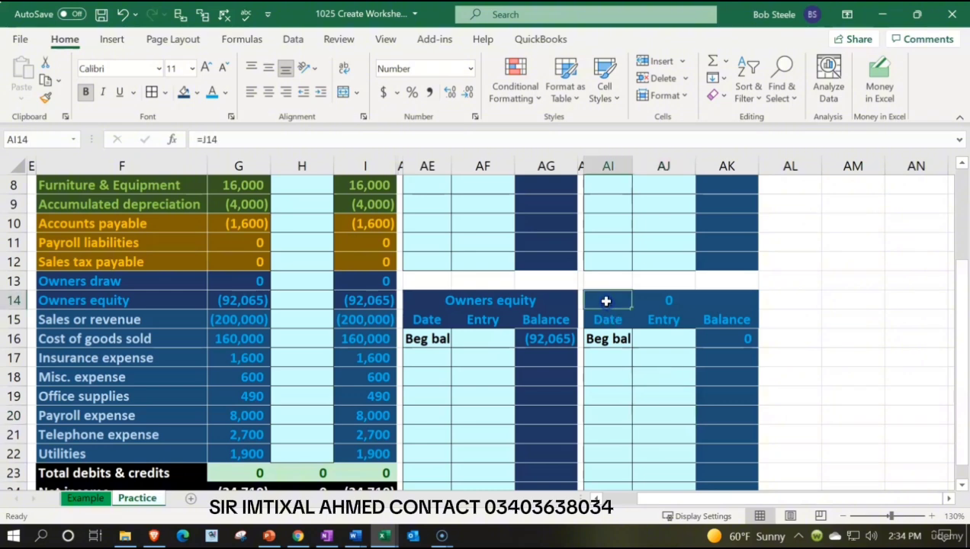
type("=")
key("Left")
key("Left")
key("Left")
key("Left")
key("Left")
key("Left")
key("Left")
key("Left")
key("Left")
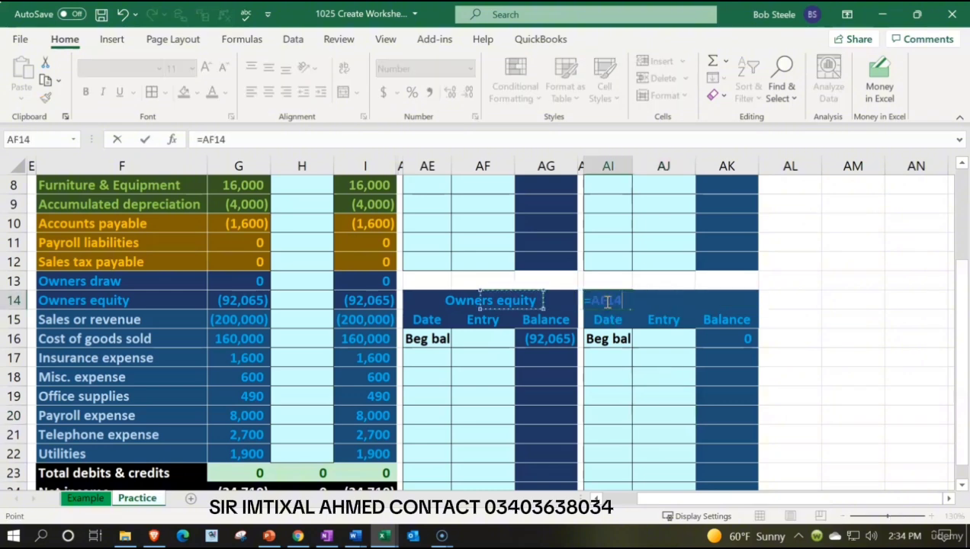
key("Down")
key("Right")
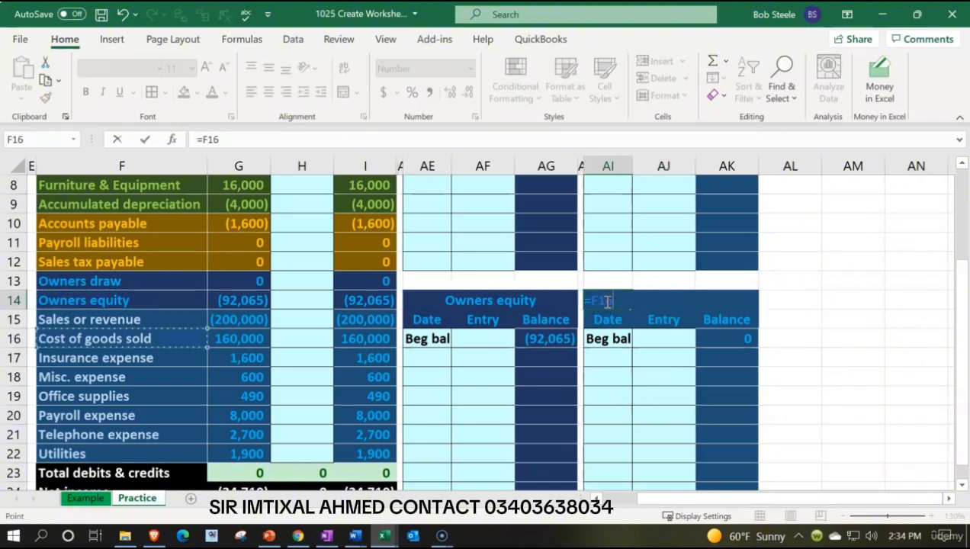
key("Return")
Link the Cost of goods sold ledger's beginning balance in AK16 to the beginning trial balance with =G16.
key("Right")
key("Right")
key("Down")
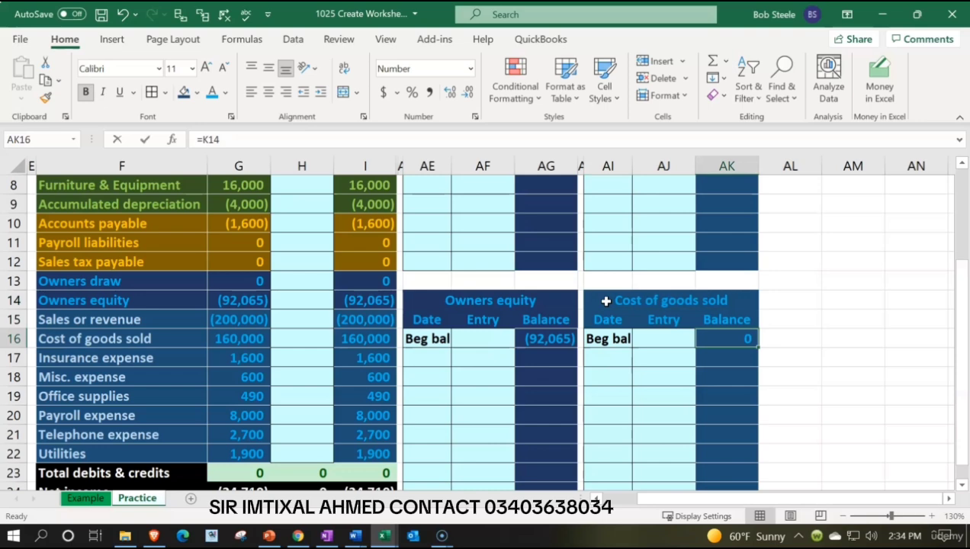
type("=")
key("Left")
key("Left")
key("Left")
key("Left")
key("Left")
key("Left")
key("Left")
key("Left")
key("Left")
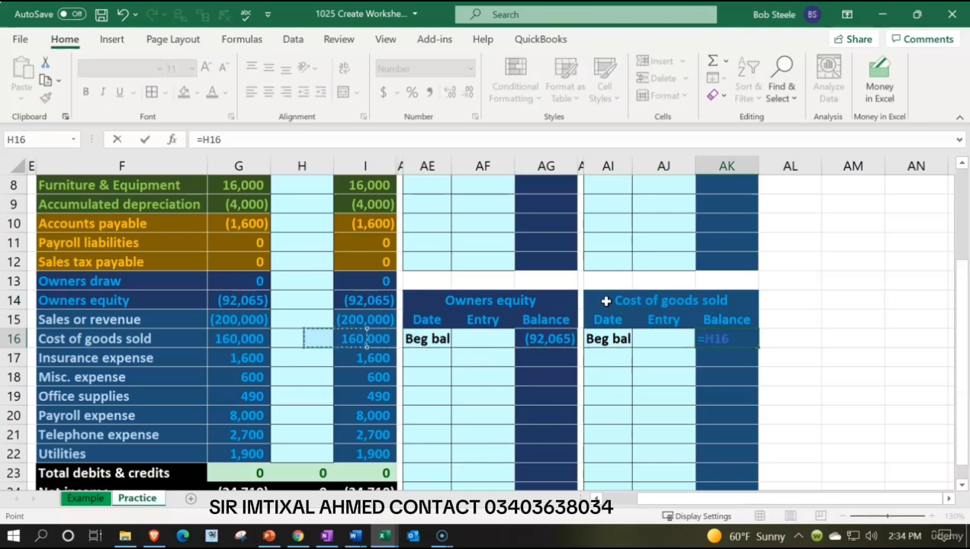
key("Left")
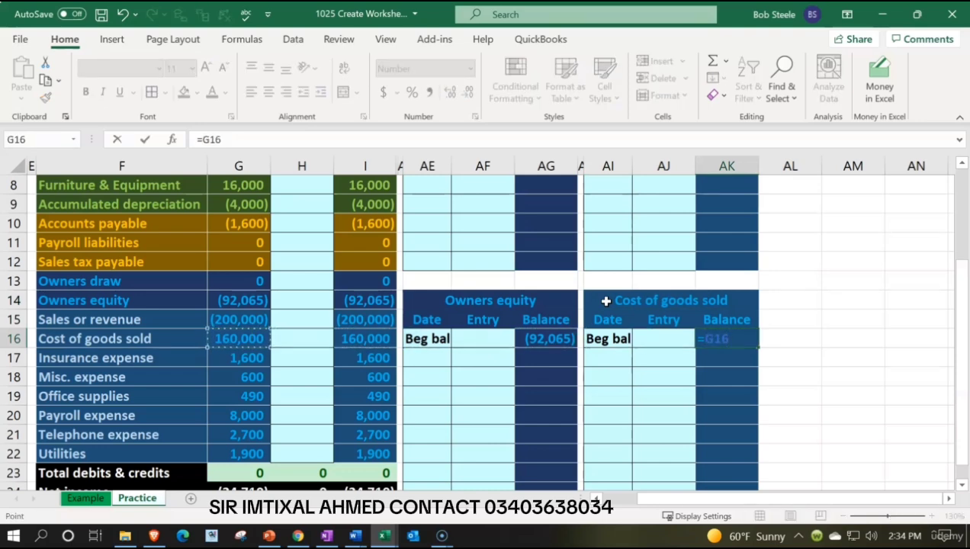
key("Return")
Hide columns AD through AG, which hold the Owners draw and Owners equity ledgers.
scroll(606, 302, "up", 3)
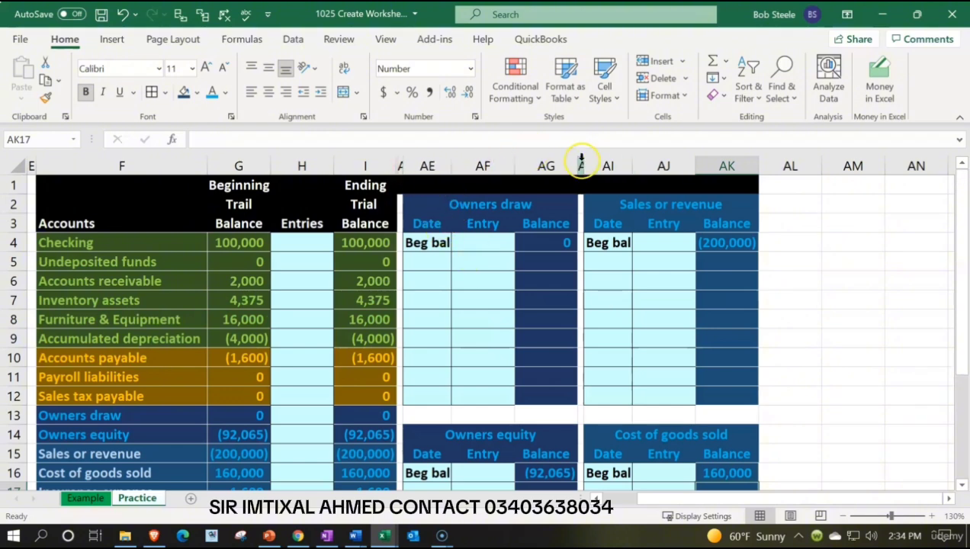
left_click(400, 166)
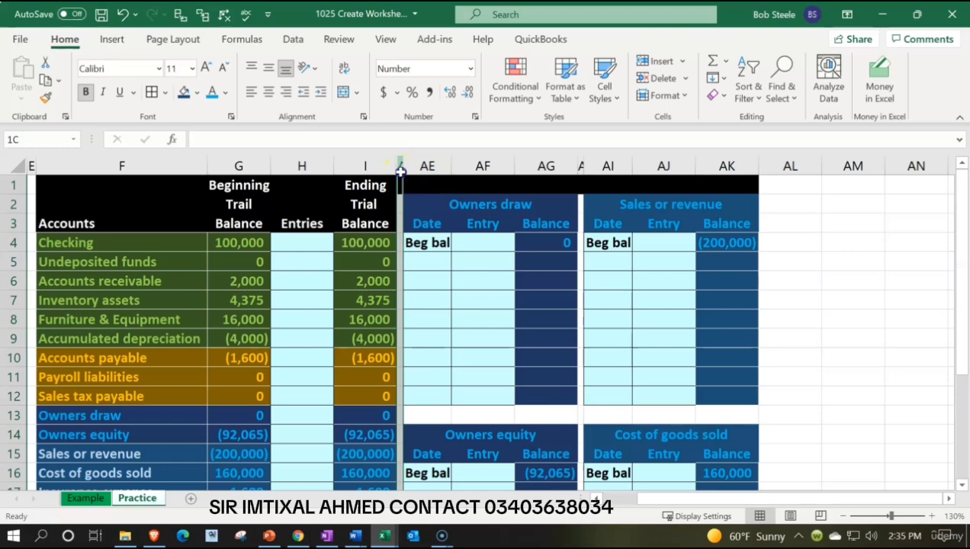
left_click_drag(399, 171, 543, 213)
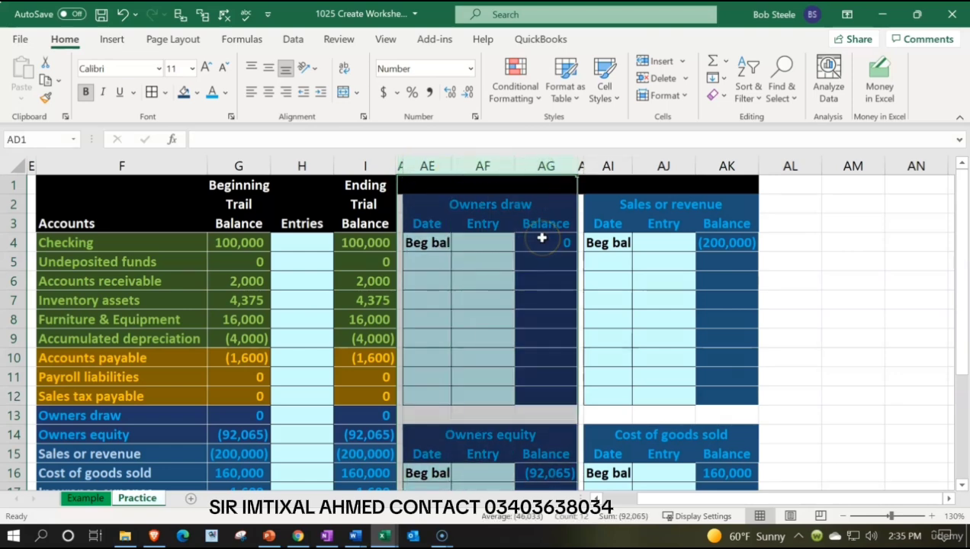
right_click(542, 239)
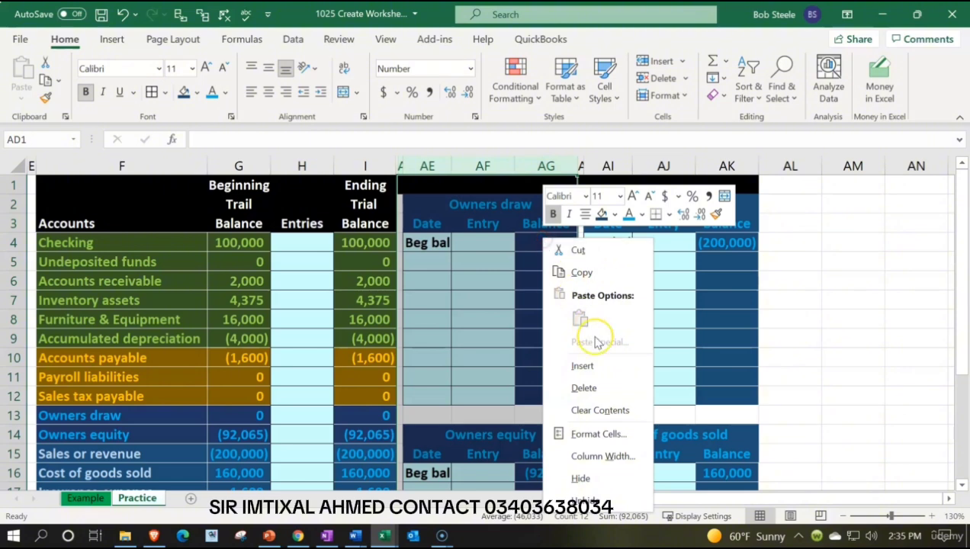
left_click(601, 479)
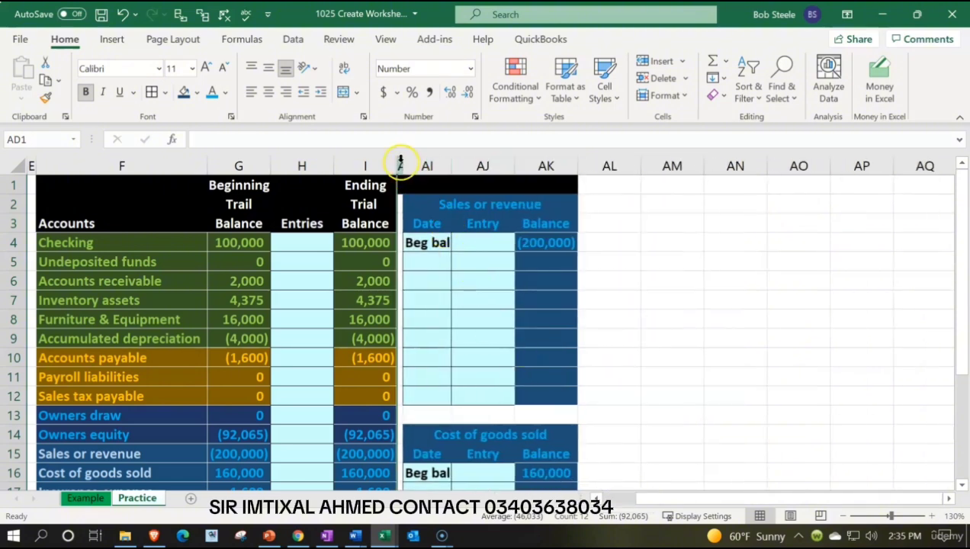
Copy columns AH through AK with the Sales or revenue and Cost of goods sold ledgers to the empty columns starting at AL1.
left_click_drag(400, 164, 520, 171)
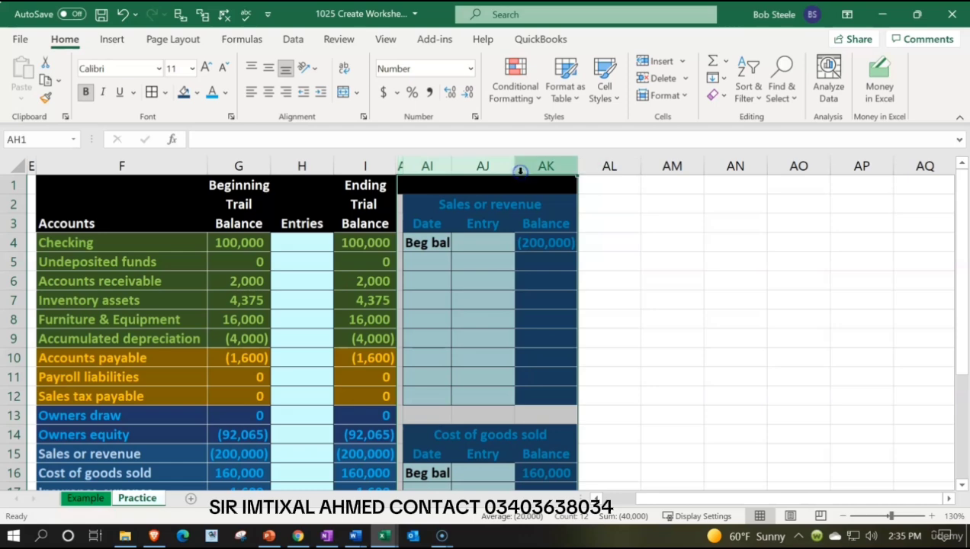
key("ctrl+c")
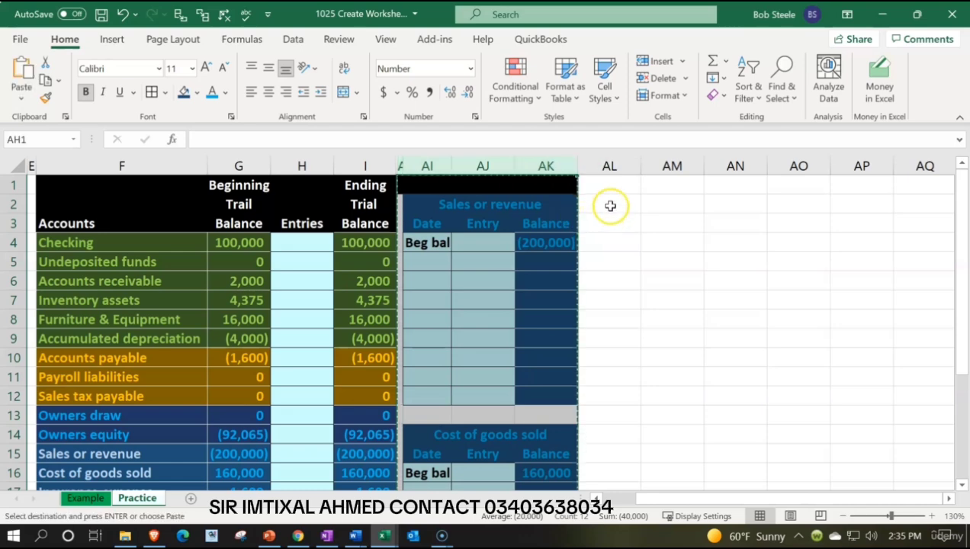
left_click(617, 181)
key("ctrl+v")
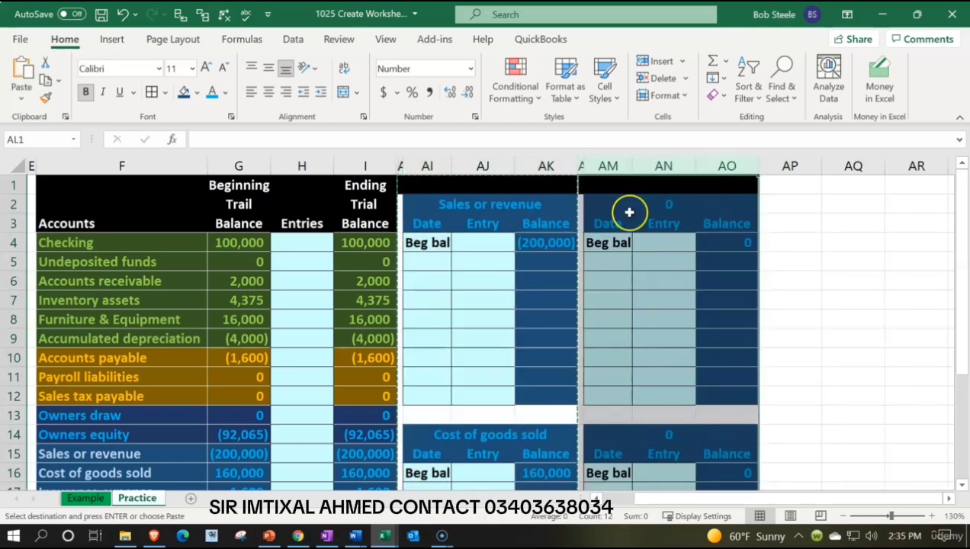
Link the copied upper ledger's title in AM2 to the Insurance expense account name with =F17.
left_click(601, 206)
type("=")
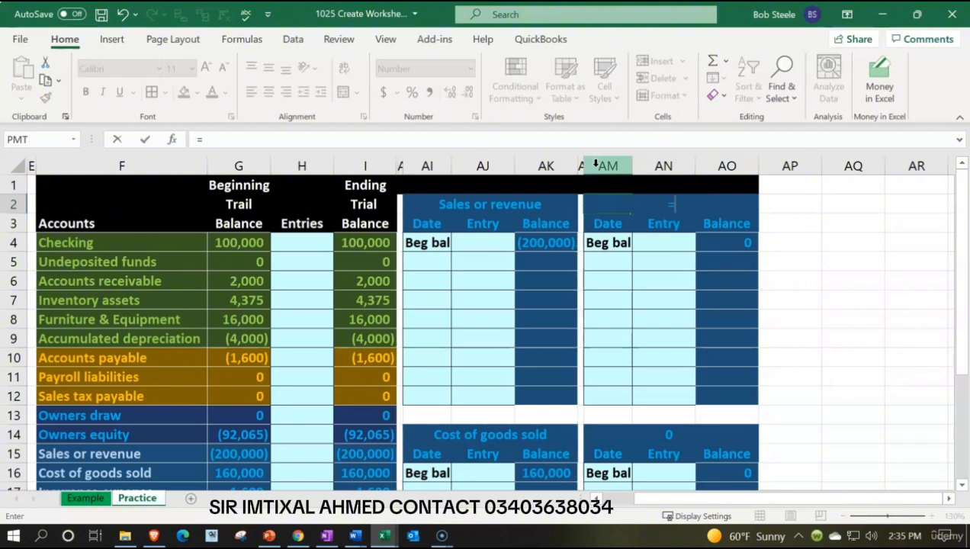
key("Down")
key("Down")
key("Down")
key("Down")
key("Down")
key("Down")
key("Down")
key("Down")
key("Down")
key("Down")
key("Down")
key("Down")
key("Down")
key("Down")
key("Down")
key("Left")
key("Left")
key("Left")
key("Left")
key("Left")
key("Left")
key("Left")
key("Left")
key("Left")
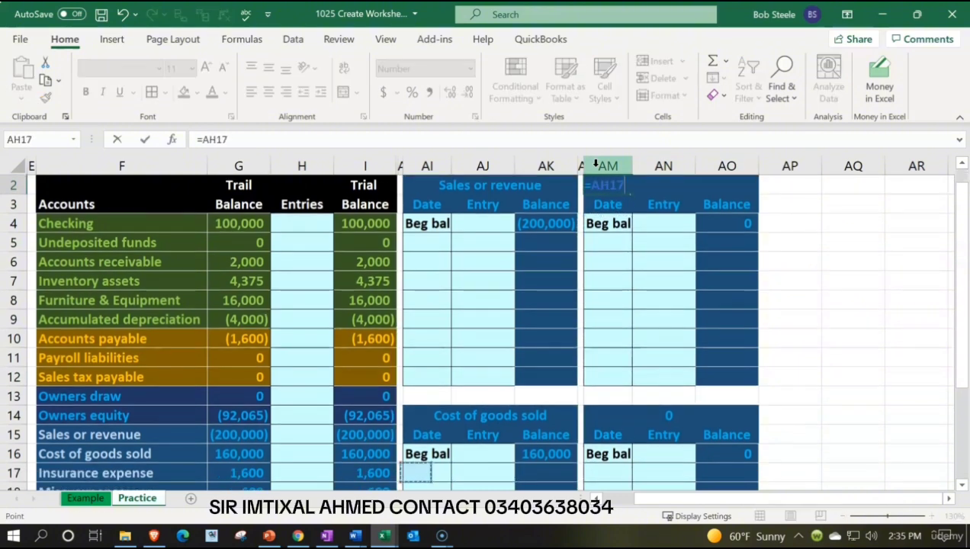
key("Return")
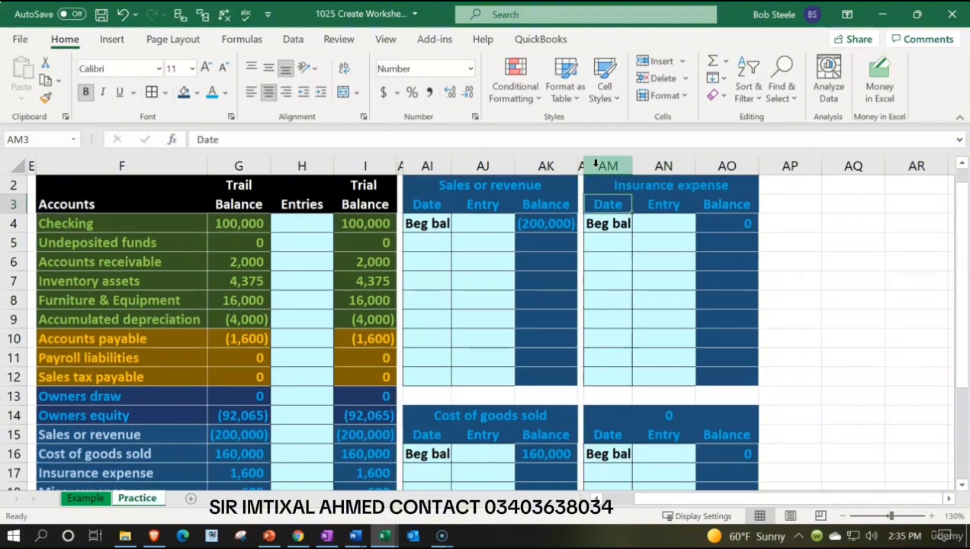
Link the Insurance expense ledger's beginning balance in AO4 to the beginning trial balance with =G17.
key("Down")
key("Right")
key("Right")
type("=")
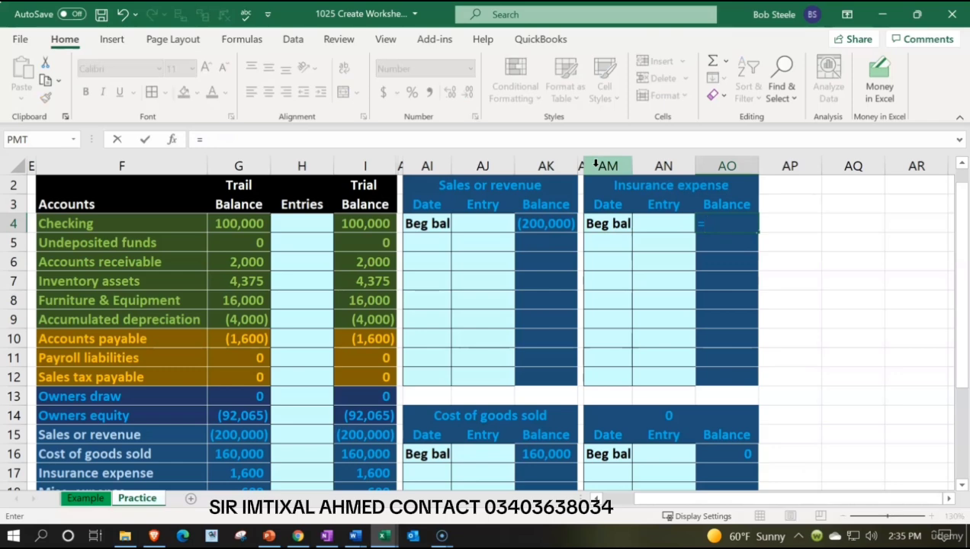
key("Left")
key("Left")
key("Left")
key("Left")
key("Left")
key("Down")
key("Down")
key("Down")
key("Down")
key("Down")
key("Down")
key("Down")
key("Down")
key("Down")
key("Down")
key("Down")
key("Left")
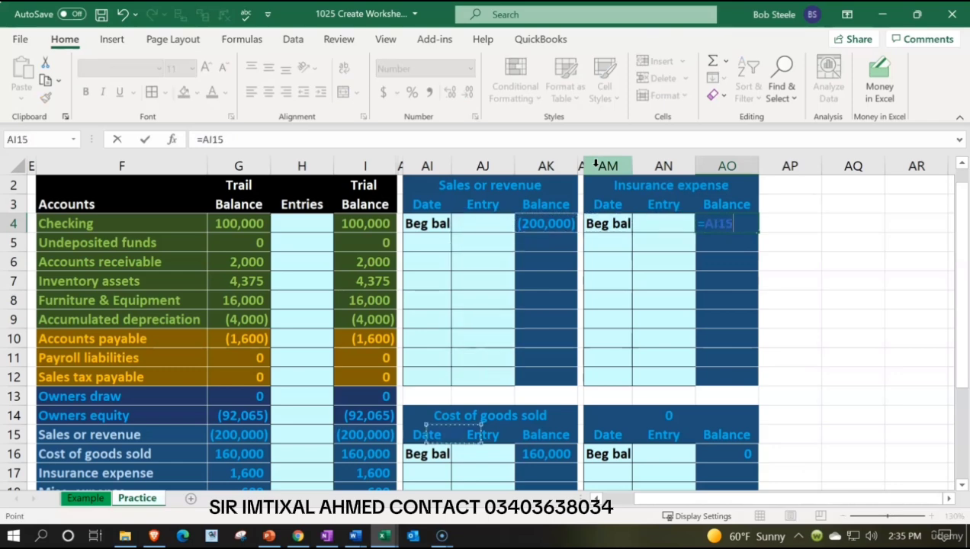
key("Left")
key("Left")
key("Left")
key("Down")
key("Down")
key("Left")
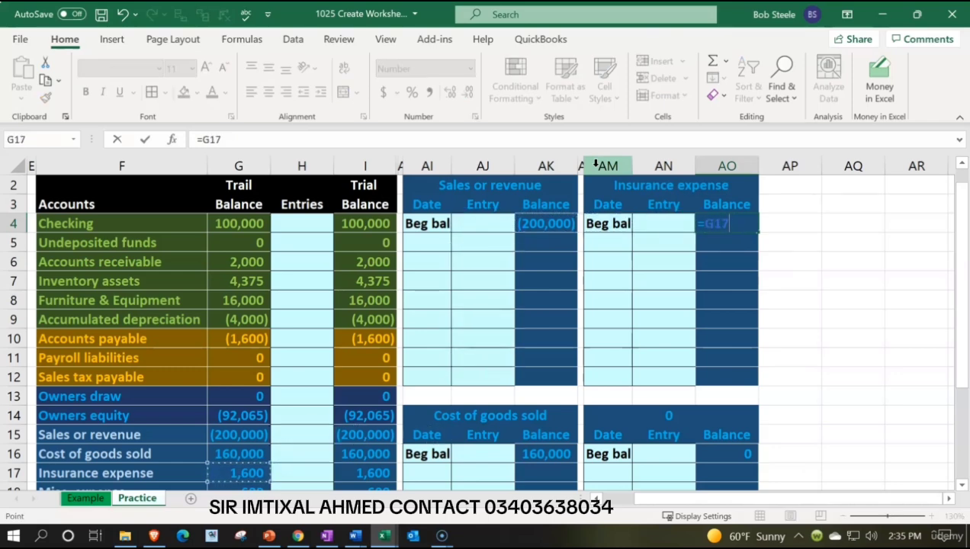
key("Return")
Link the lower ledger's title in AM14 to the Misc. expense account name with =F18.
key("Down")
key("Down")
key("Down")
key("Down")
key("Down")
key("Down")
key("Down")
key("Down")
key("Down")
key("Down")
key("Down")
key("Down")
key("Down")
key("Down")
key("Down")
key("Down")
key("Down")
key("Down")
key("Down")
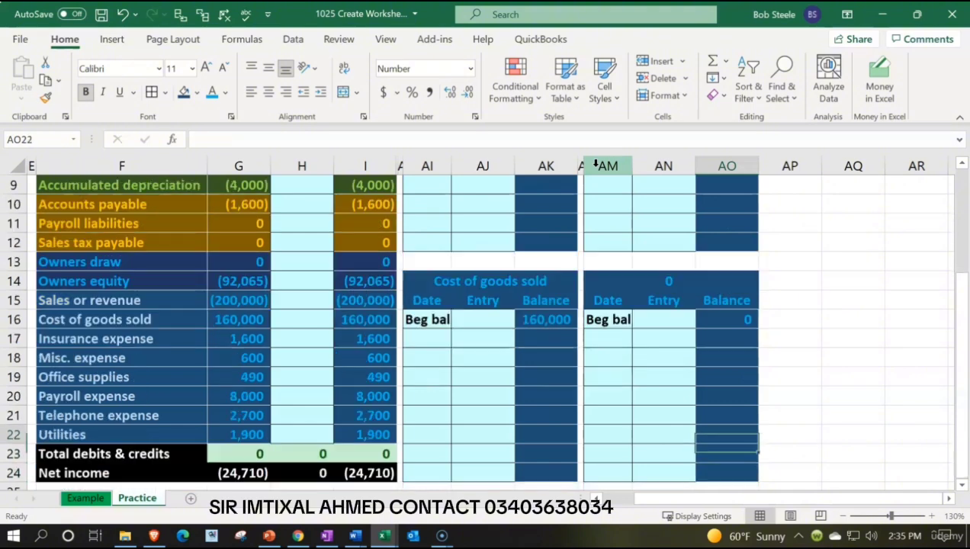
key("Up")
key("Up")
key("Up")
key("Up")
key("Up")
key("Up")
key("Up")
key("Up")
key("Up")
key("Left")
key("Up")
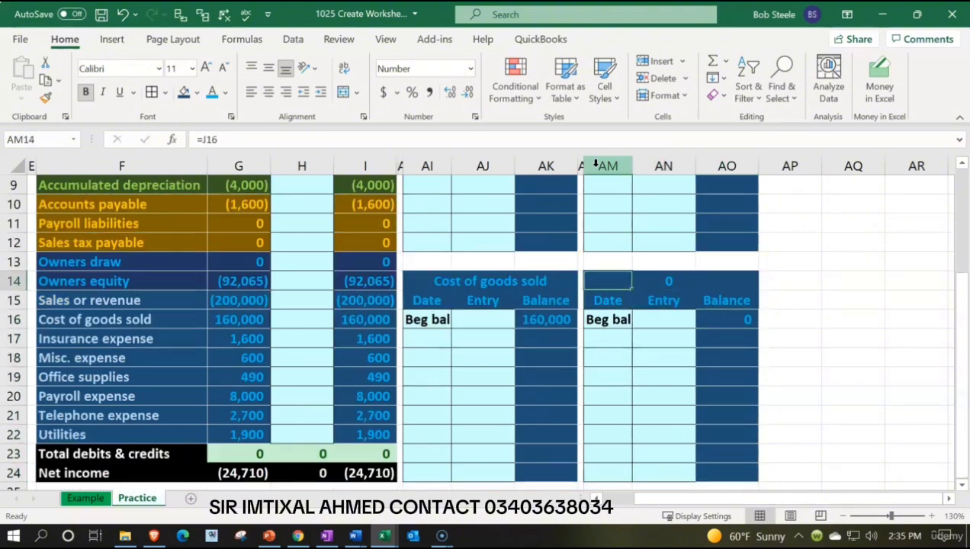
type("=")
key("Left")
key("Left")
key("Left")
key("Left")
key("Left")
key("Left")
key("Left")
key("Left")
key("Left")
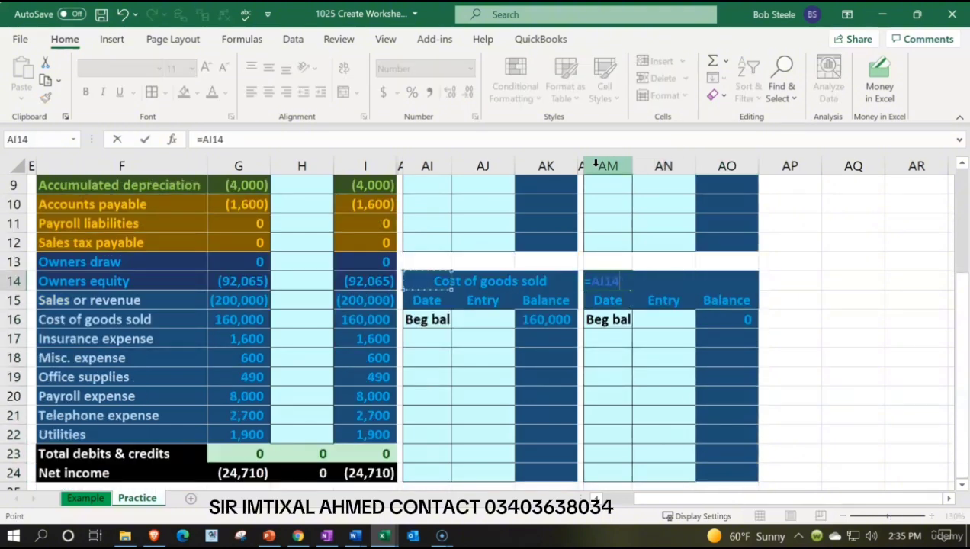
key("Down")
Link the Misc. expense ledger's beginning balance in AO16 to the beginning trial balance with =G18.
key("Down")
key("Down")
key("Down")
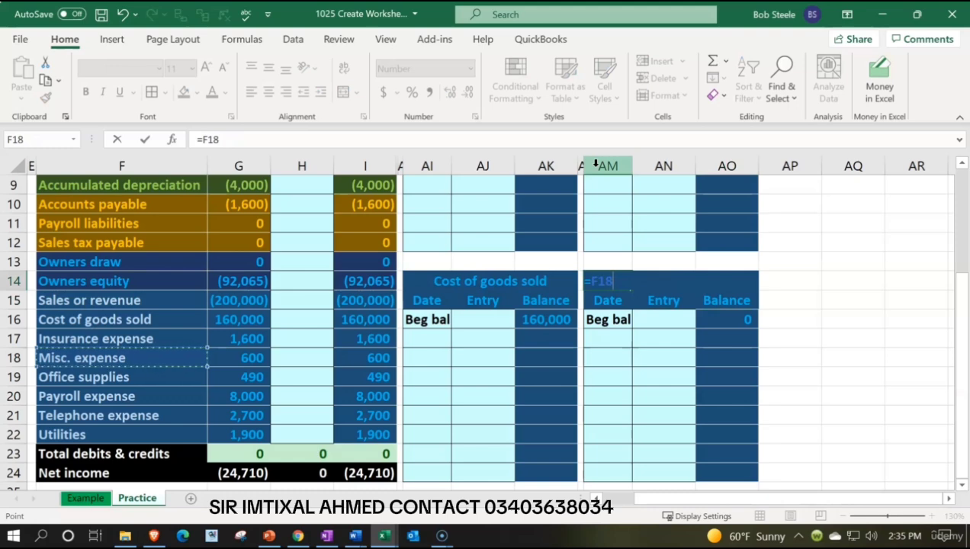
key("Return")
key("Down")
key("Right")
key("Right")
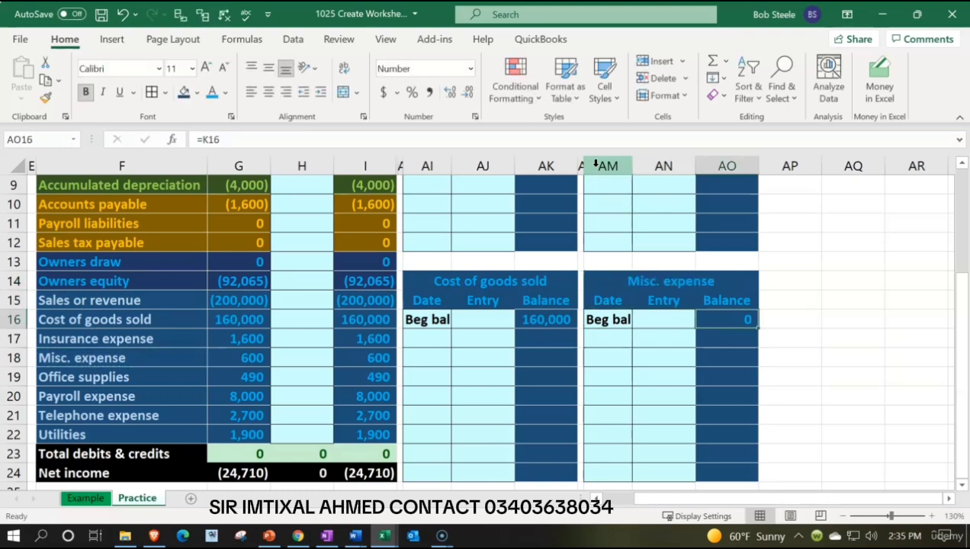
type("=")
key("Left")
key("Left")
key("Left")
key("Left")
key("Left")
key("Left")
key("Left")
key("Left")
key("Left")
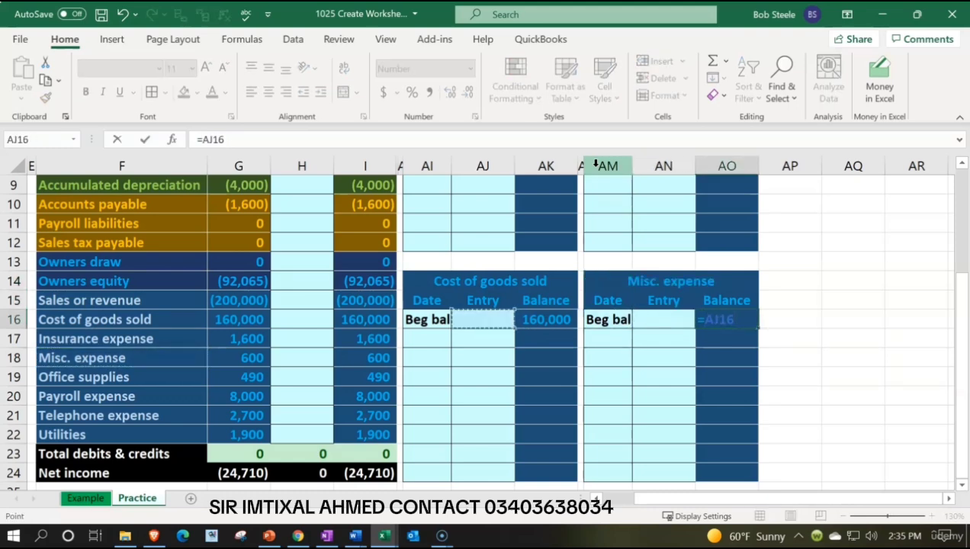
key("Down")
key("Down")
key("Left")
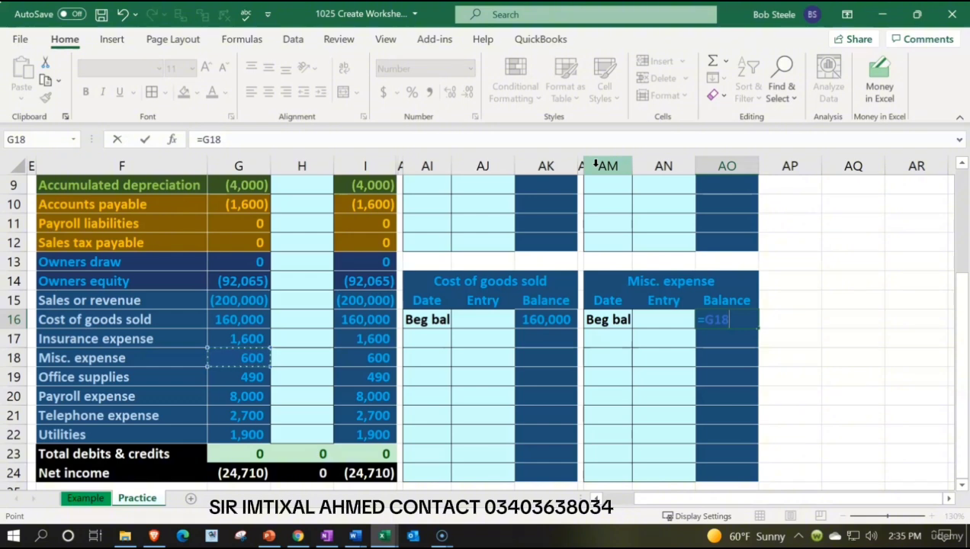
key("Return")
Hide columns AH through AK, which hold the Sales or revenue and Cost of goods sold ledgers.
scroll(596, 208, "up", 2)
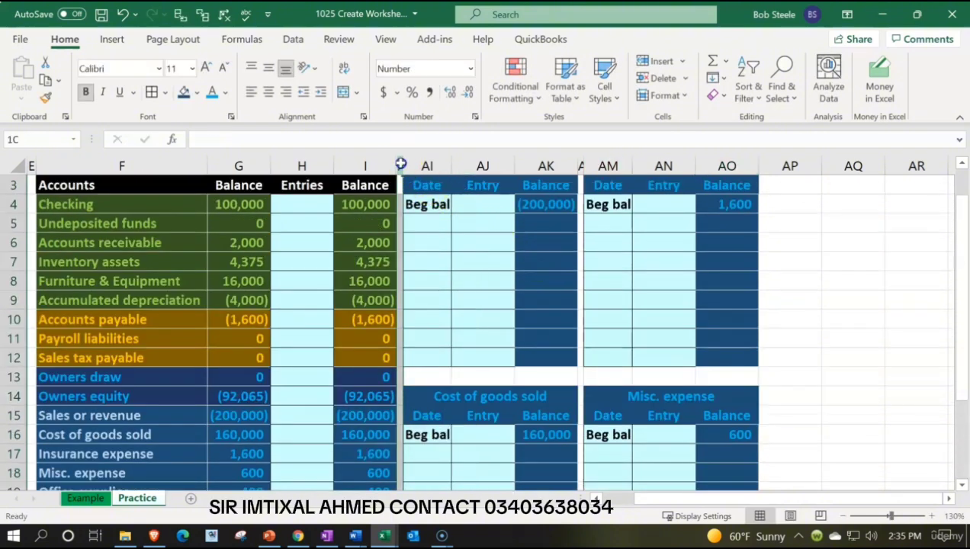
left_click_drag(401, 166, 528, 165)
right_click(521, 262)
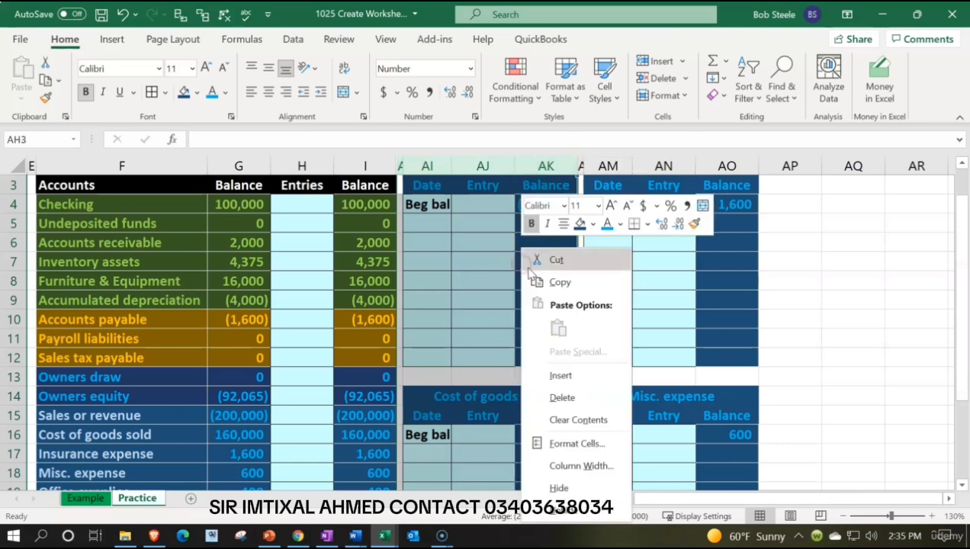
left_click(564, 488)
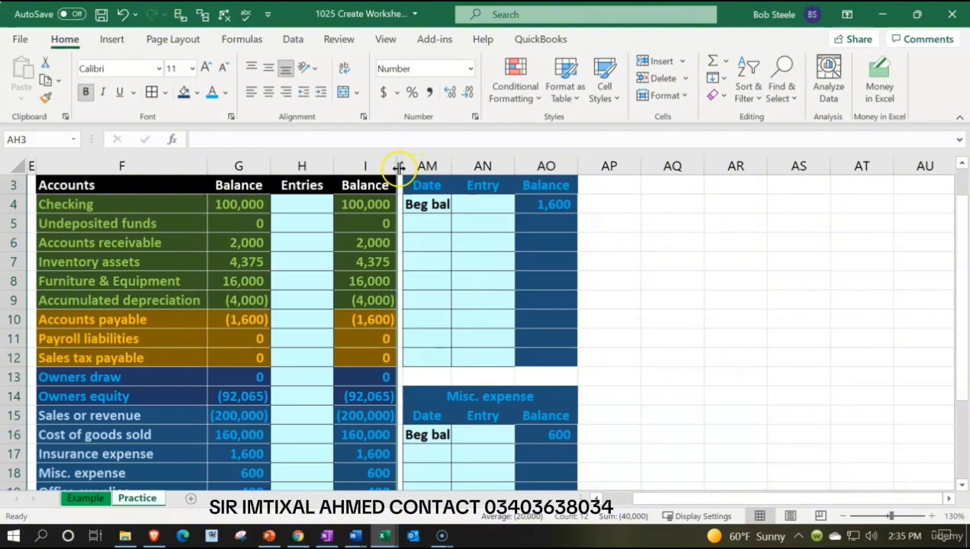
Copy columns AL through AO with the Insurance expense and Misc. expense ledgers to the empty columns starting at AP1.
left_click_drag(400, 163, 525, 168)
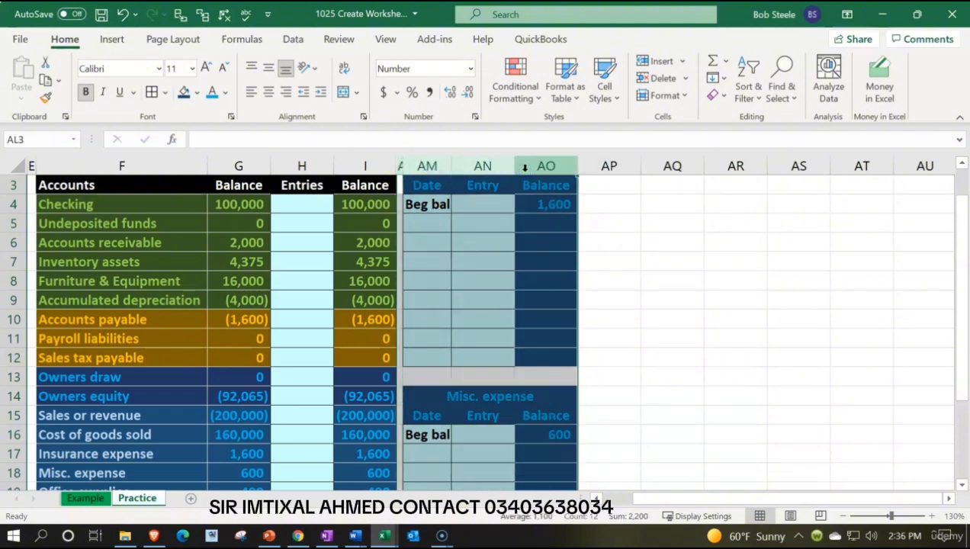
key("ctrl+c")
scroll(627, 194, "up", 1)
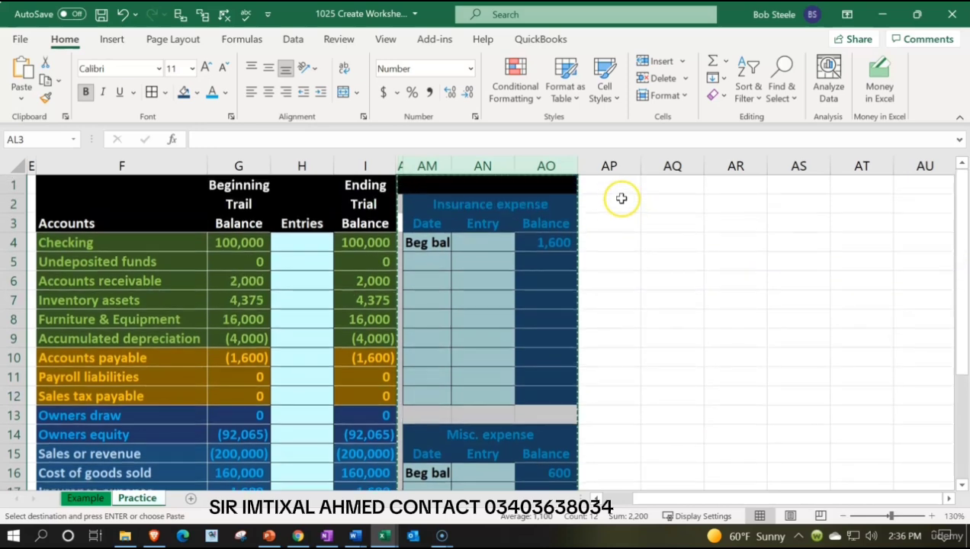
left_click(617, 183)
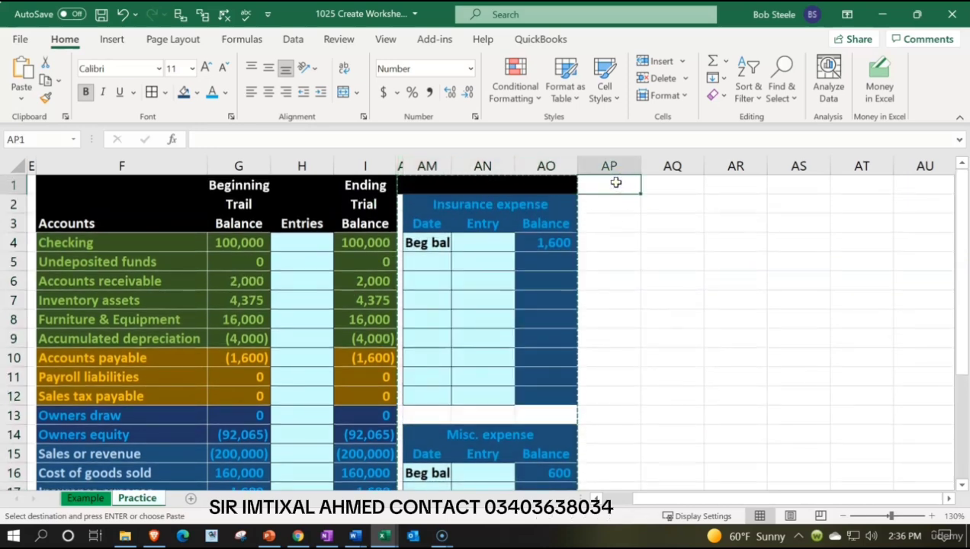
key("ctrl+v")
Link the copied upper ledger's title in AQ2 to the Office supplies account name with =F19.
left_click(610, 202)
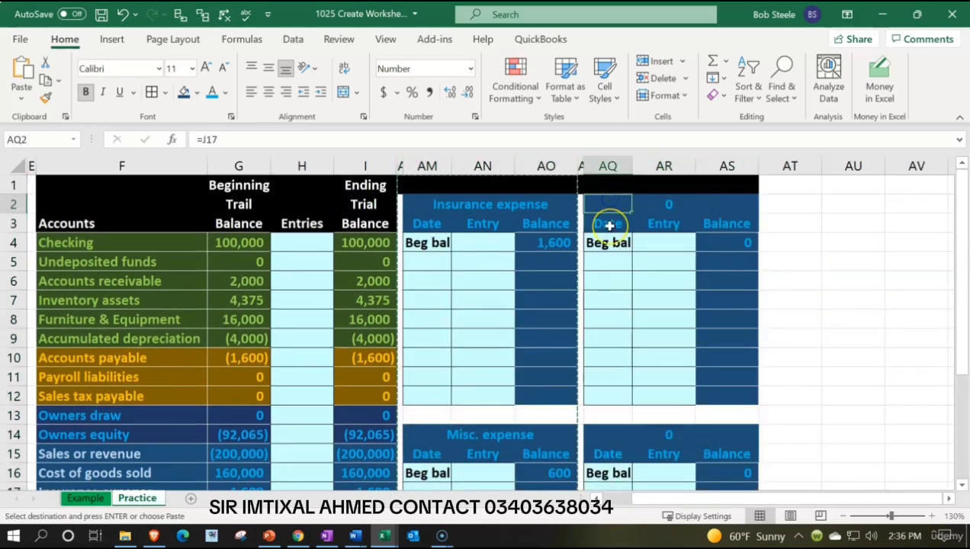
type("=")
key("Down")
key("Down")
key("Down")
key("Down")
key("Down")
key("Down")
key("Down")
key("Down")
key("Down")
key("Down")
key("Down")
key("Down")
key("Down")
key("Down")
key("Down")
key("Down")
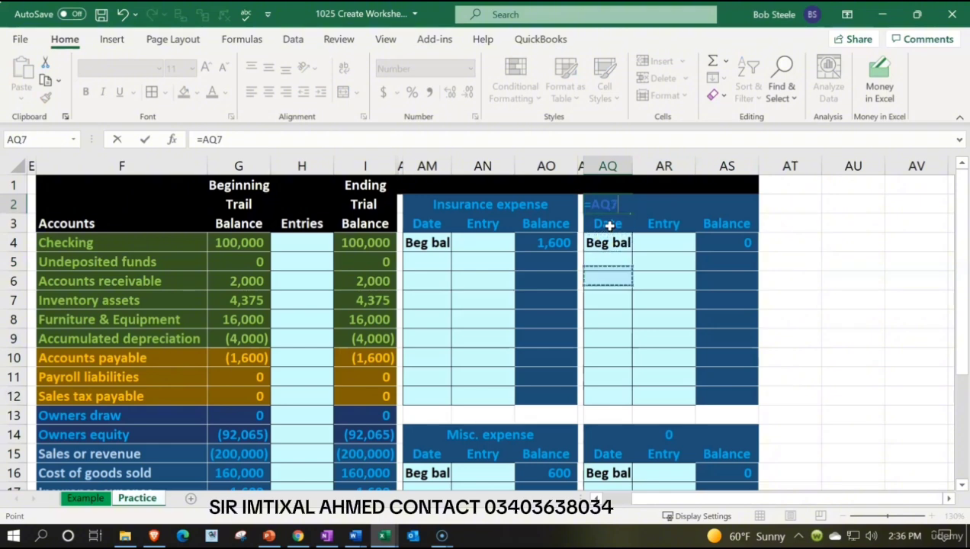
key("Down")
key("Left")
key("Left")
key("Left")
key("Left")
key("Left")
key("Left")
key("Left")
key("Left")
key("Left")
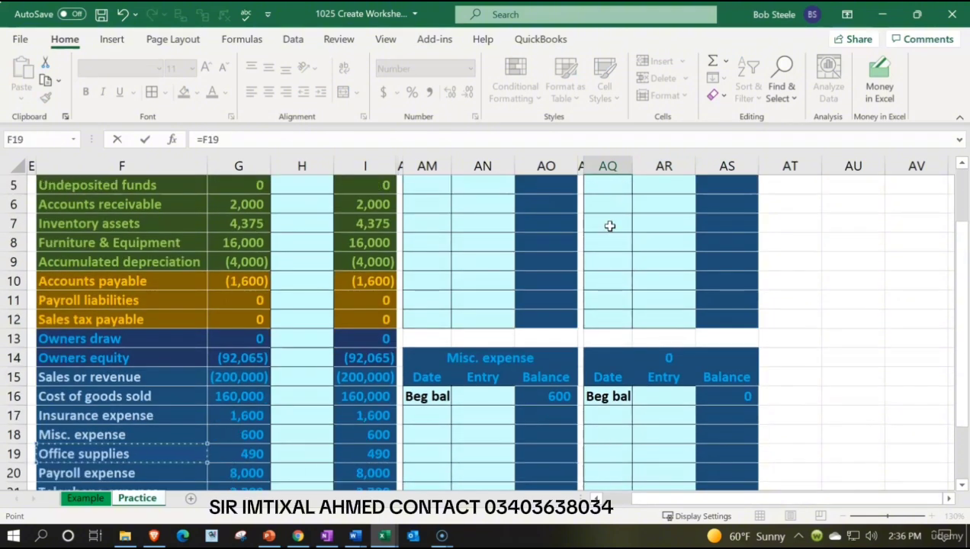
key("Return")
Link the Office supplies ledger's beginning balance in AS4 to the beginning trial balance with =G19.
key("Right")
key("Right")
key("Down")
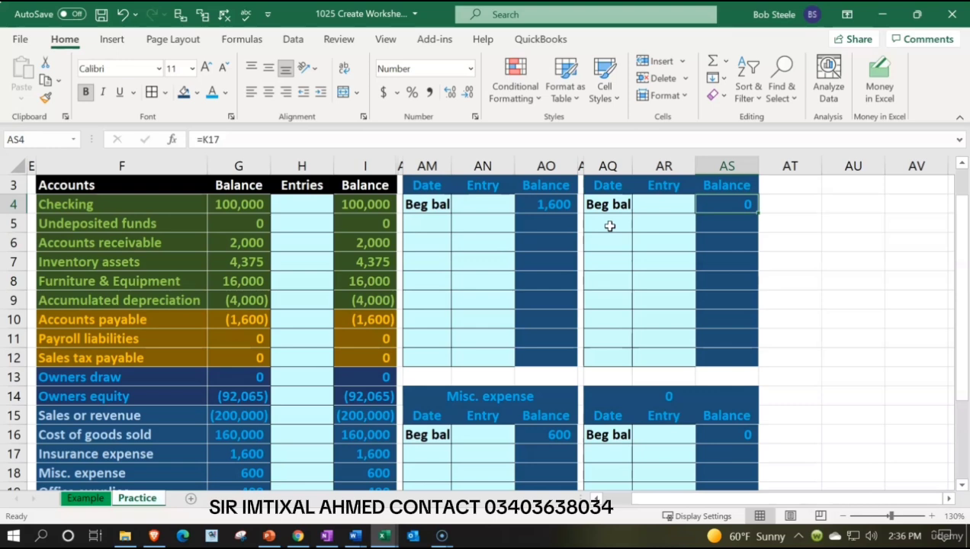
type("=")
key("Left")
key("Left")
key("Down")
key("Down")
key("Down")
key("Down")
key("Down")
key("Down")
key("Down")
key("Down")
key("Down")
key("Down")
key("Down")
key("Down")
key("Down")
key("Down")
key("Down")
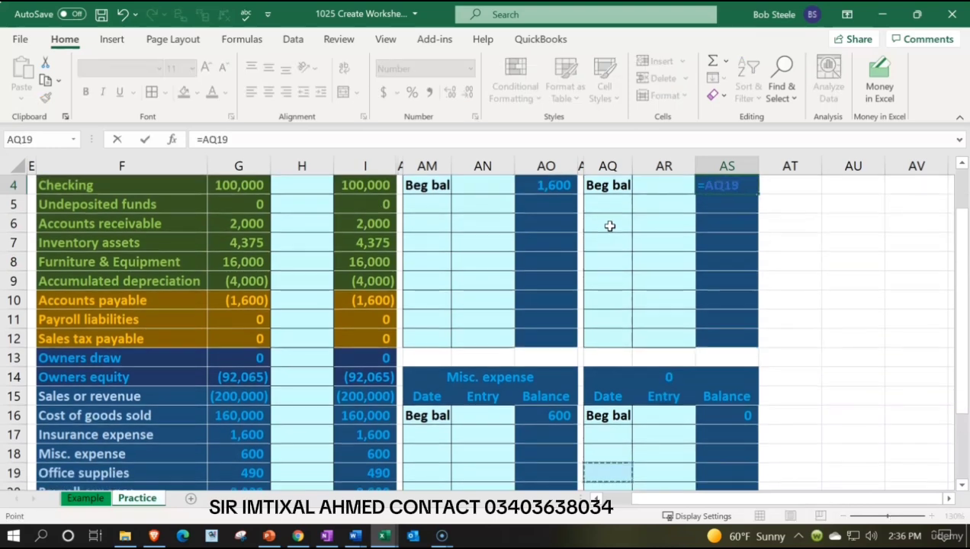
key("Left")
key("Left")
key("Left")
key("Left")
key("Left")
key("Left")
key("Left")
key("Left")
key("Left")
key("Right")
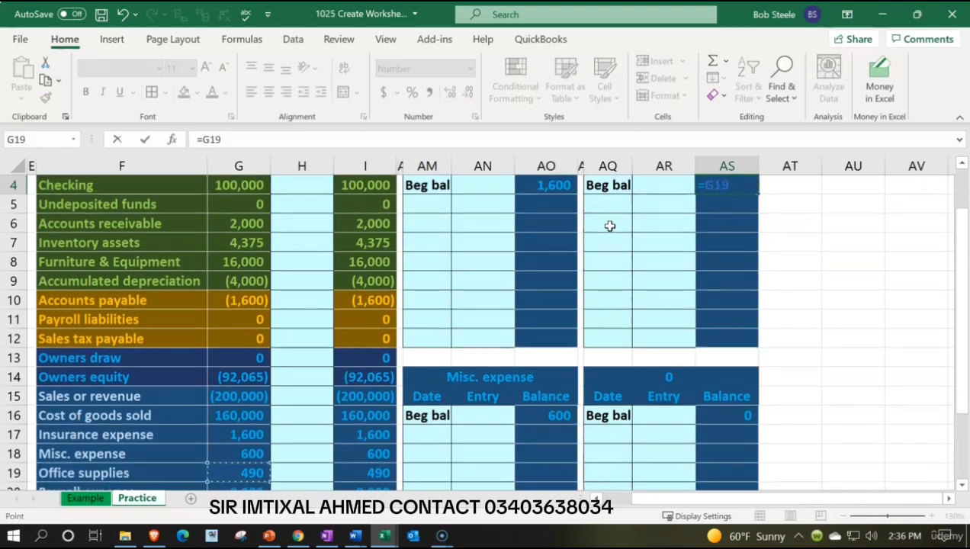
key("Return")
Link the copied lower ledger's title in AQ14 to the Payroll expense account name with =F20.
key("Down")
key("Down")
key("Down")
key("Down")
key("Down")
key("Down")
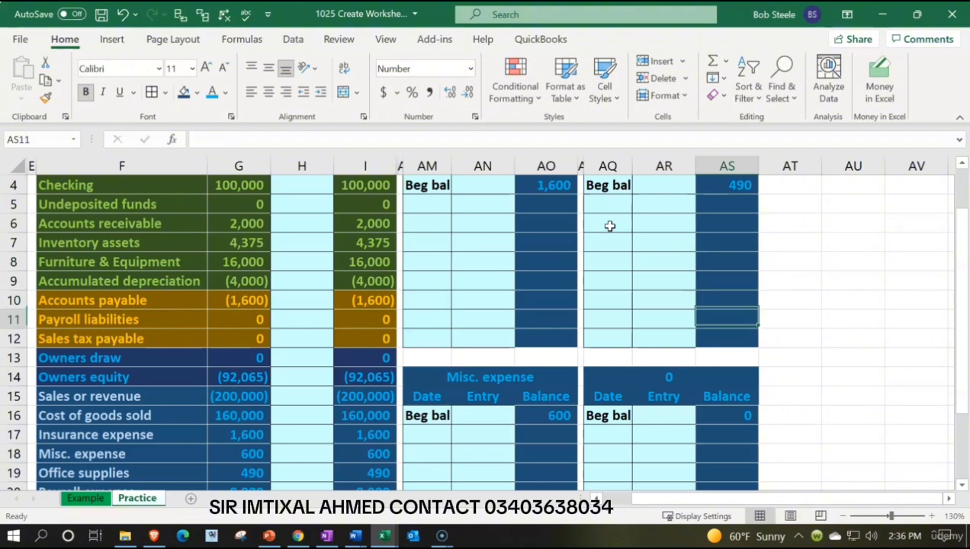
key("Down")
key("Down")
key("Left")
key("Left")
key("Down")
type("=")
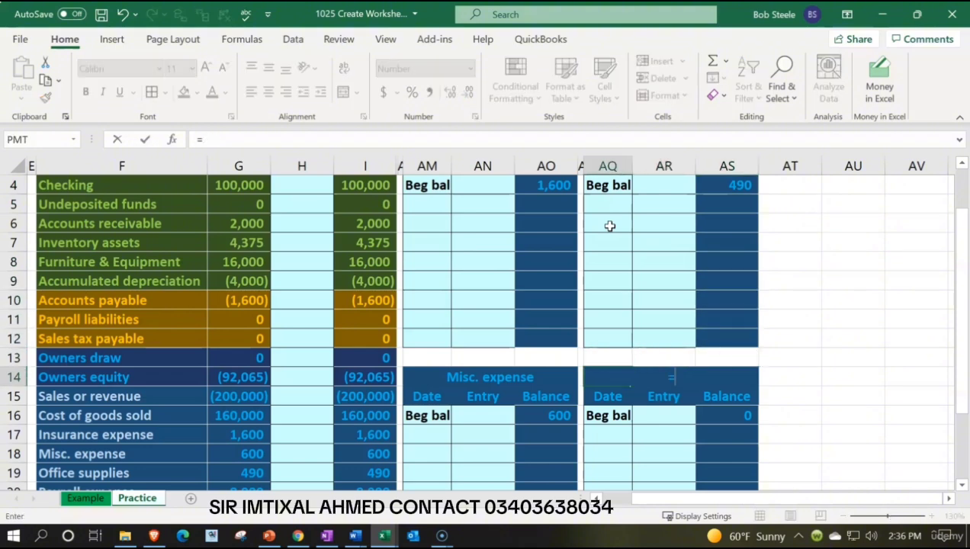
key("Down")
key("Down")
key("Down")
key("Down")
key("Down")
key("Down")
key("Left")
key("Left")
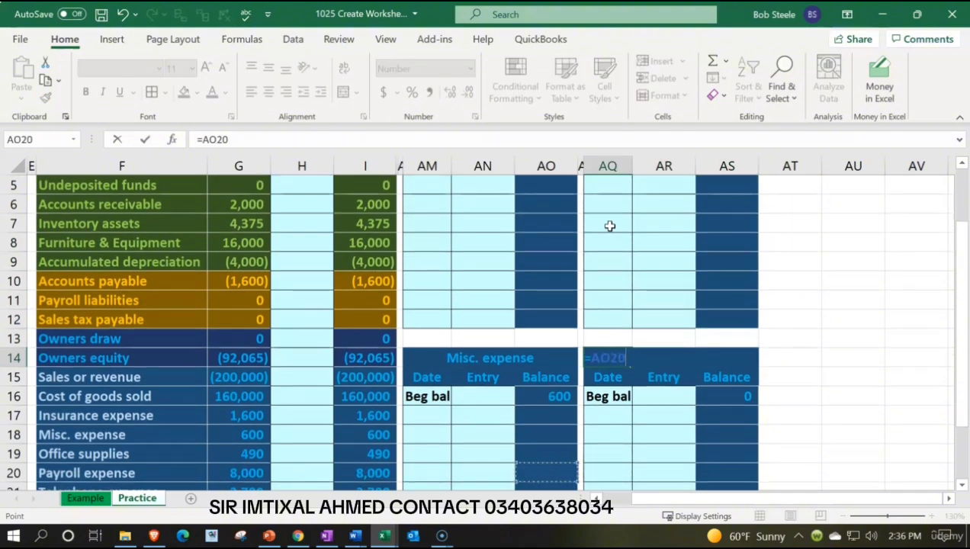
key("Left")
key("Left")
key("Left")
key("Left")
key("Left")
key("Left")
key("Left")
key("Return")
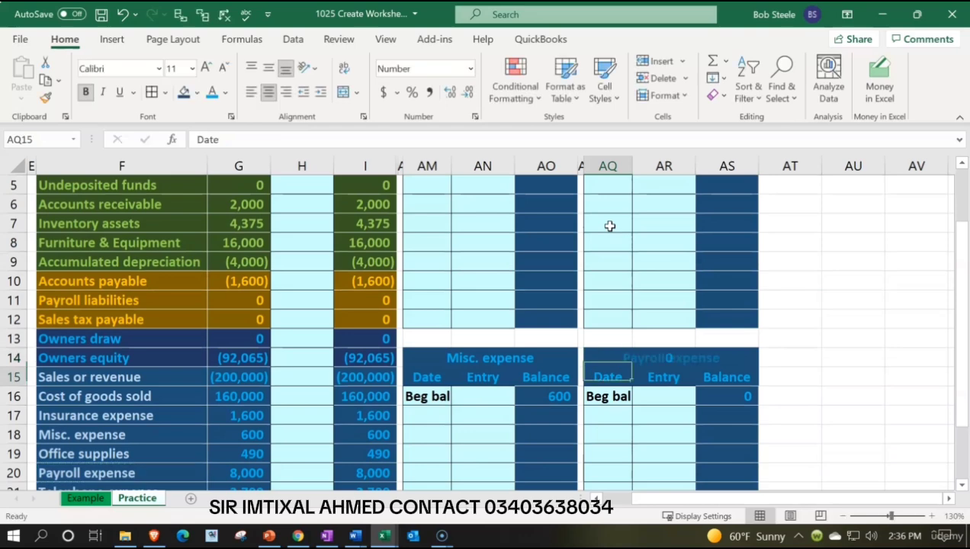
Link the Payroll expense ledger's beginning balance in AS16 to the beginning trial balance with =G20.
key("Right")
key("Right")
key("Down")
type("=")
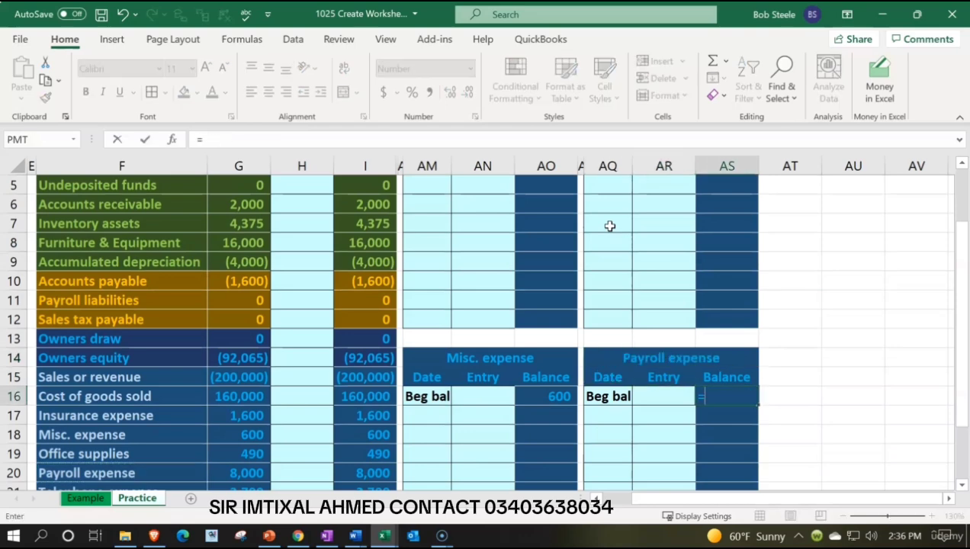
key("Left")
key("Left")
key("Left")
key("Left")
key("Left")
key("Left")
key("Left")
key("Left")
key("Left")
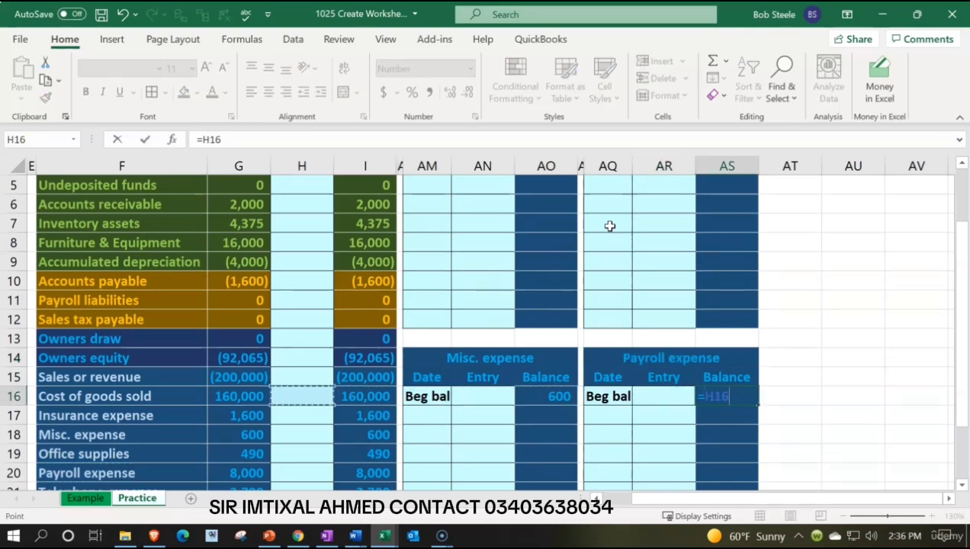
key("Down")
key("Down")
key("Down")
key("Down")
key("Left")
key("Return")
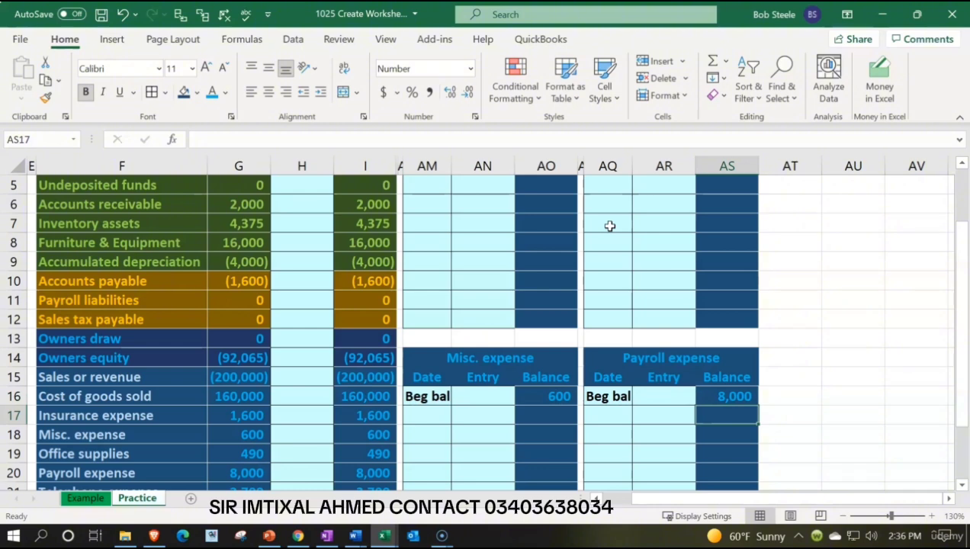
Hide columns AL through AO, which hold the Insurance expense and Misc. expense ledgers.
scroll(610, 226, "down", 1)
scroll(445, 207, "up", 1)
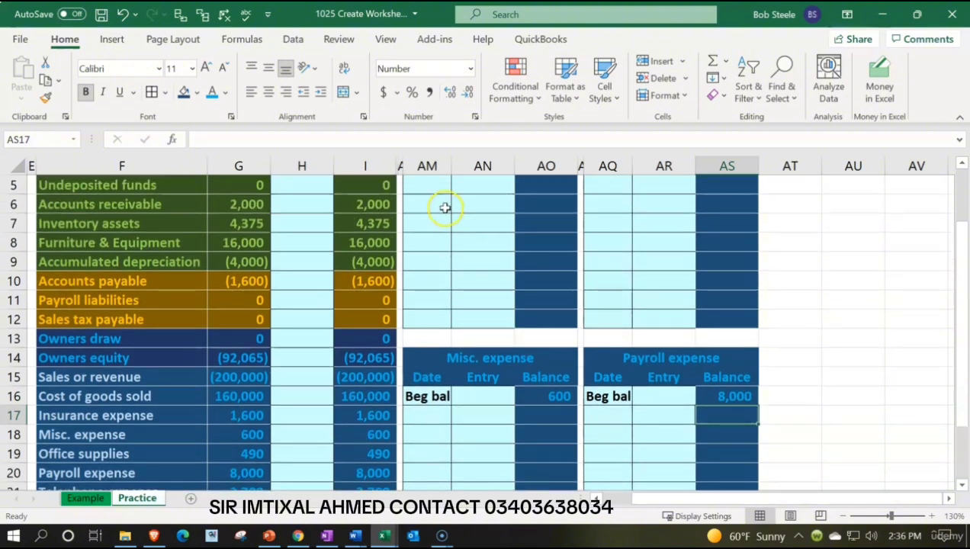
left_click_drag(399, 166, 525, 165)
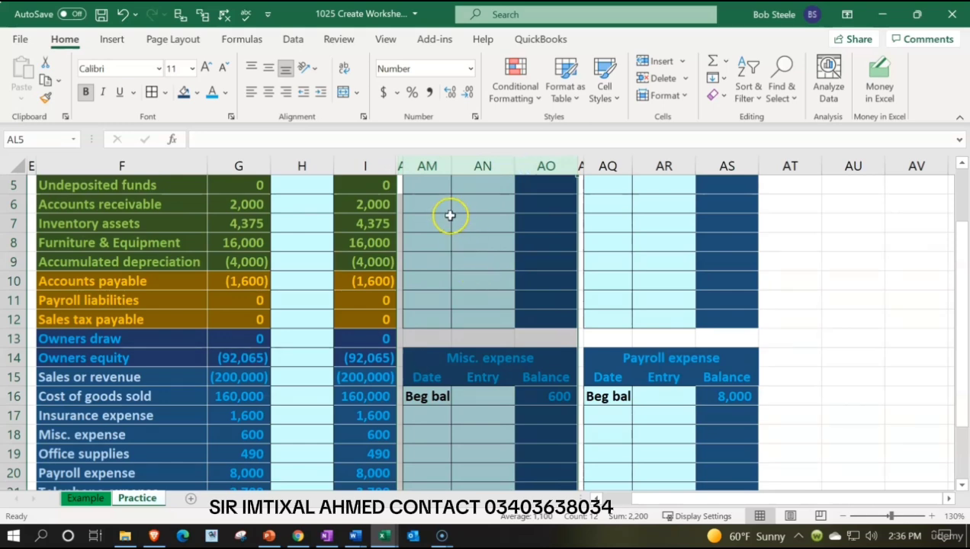
right_click(494, 223)
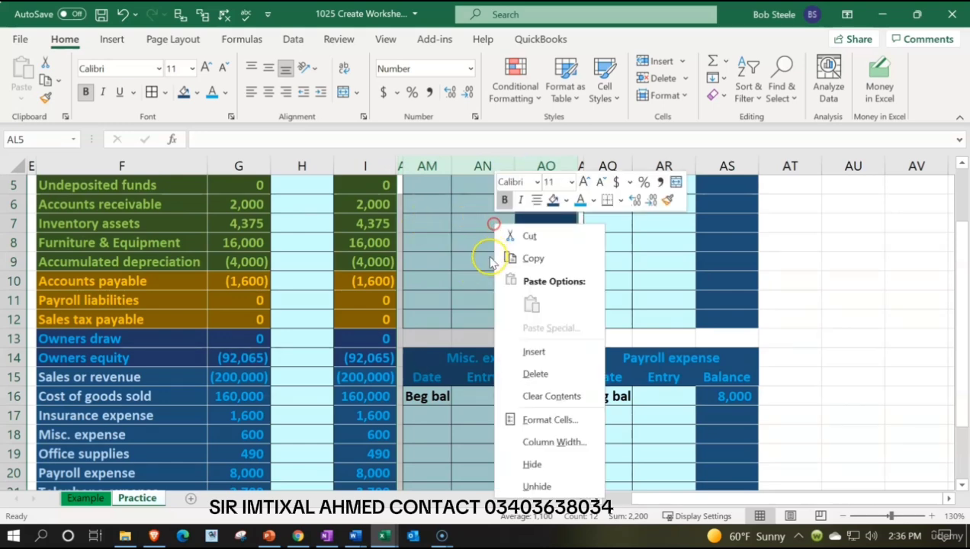
left_click(553, 470)
Copy columns AP through AS with the Office supplies and Payroll expense ledgers to the empty columns starting at AT1.
scroll(533, 458, "up", 2)
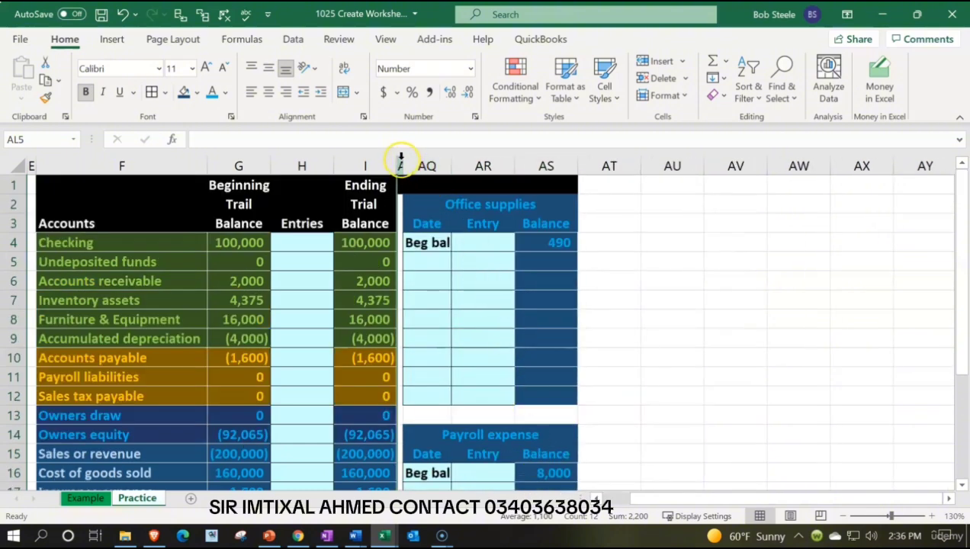
mouse_move(400, 159)
left_mouse_down()
mouse_move(534, 167)
mouse_move(537, 175)
left_mouse_up()
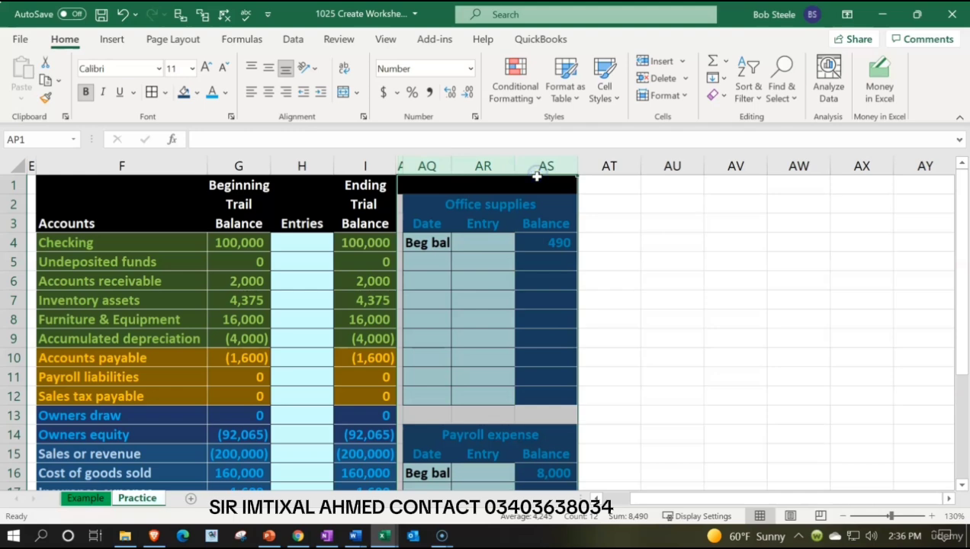
key("ctrl+c")
left_click(610, 187)
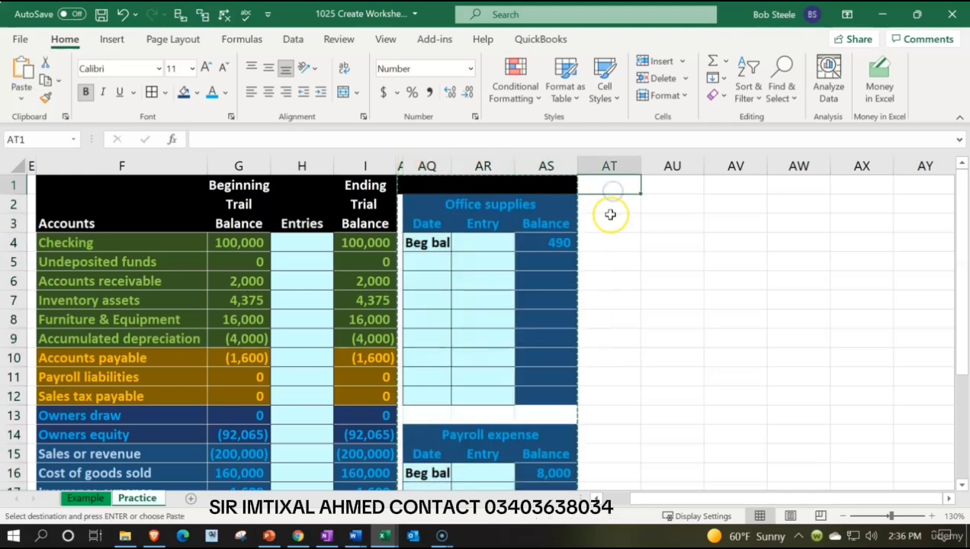
key("ctrl+v")
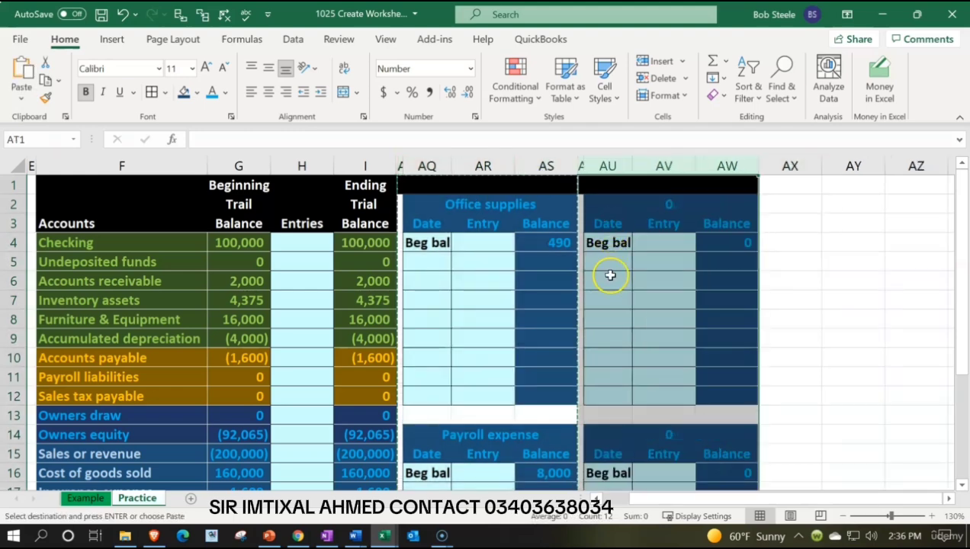
Link the copied upper ledger's title in AU2 to the Telephone expense account name with =F21.
left_click(611, 203)
type("=")
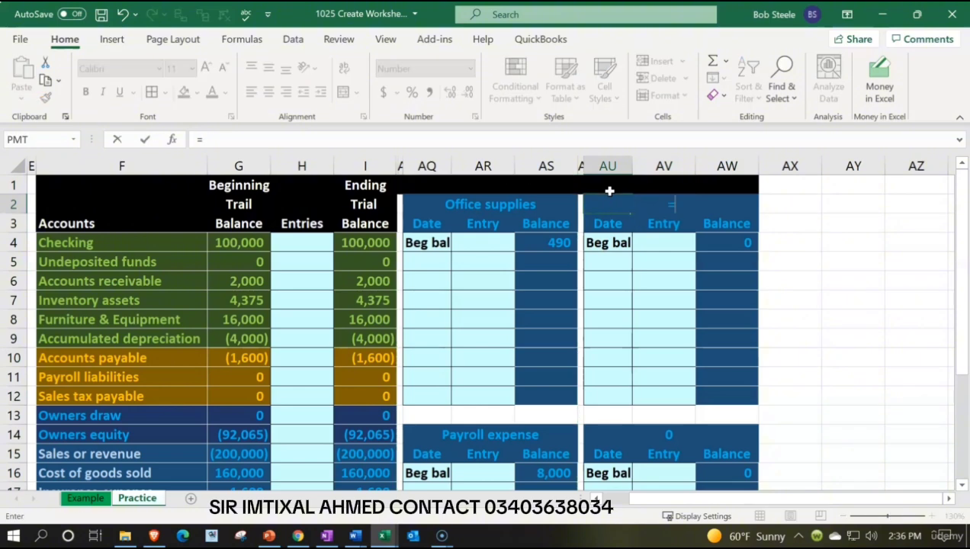
key("Down")
key("Down")
key("Down")
key("Down")
key("Down")
key("Down")
key("Down")
key("Down")
key("Down")
key("Down")
key("Down")
key("Down")
key("Down")
key("Down")
key("Down")
key("Down")
key("Down")
key("Down")
key("Left")
key("Left")
key("Down")
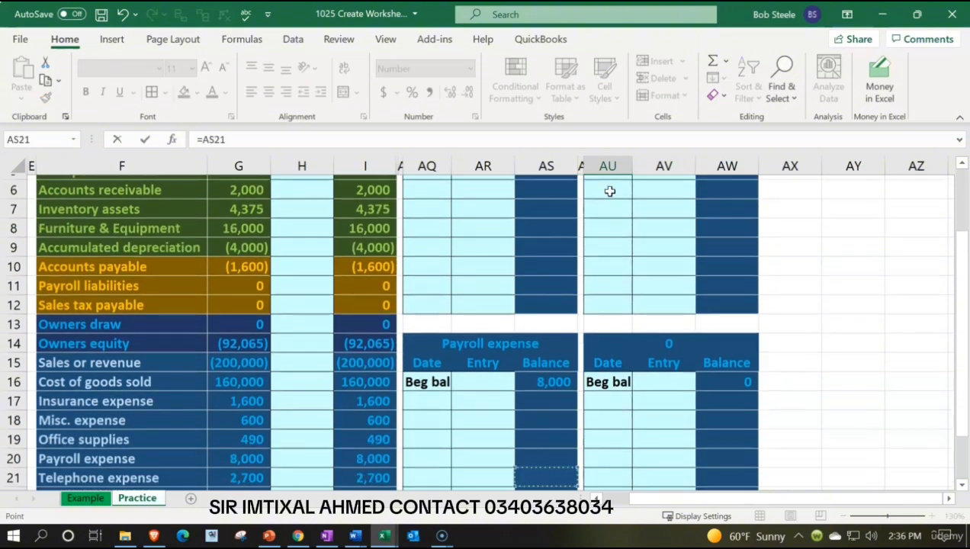
key("Down")
key("Down")
key("Down")
key("Left")
key("Left")
key("Left")
key("Left")
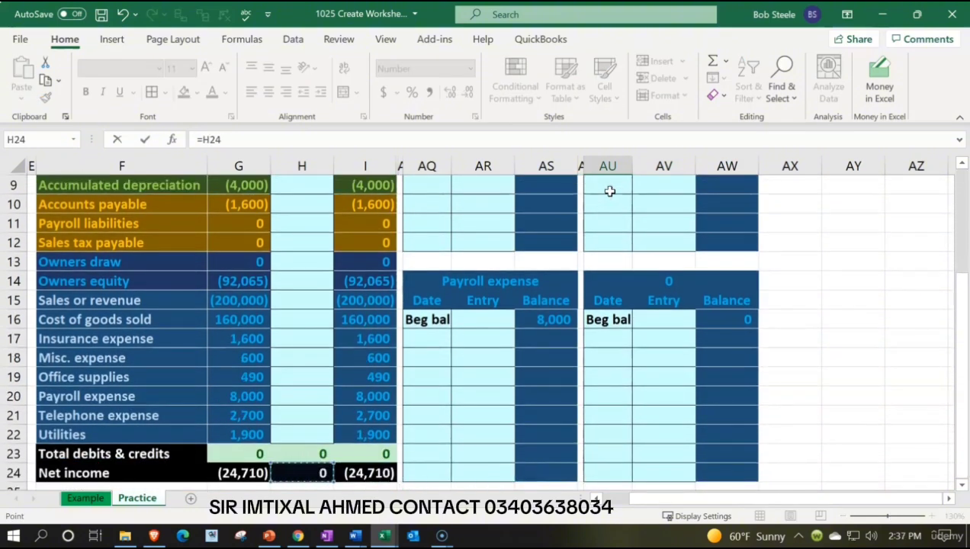
key("Up")
key("Up")
key("Left")
key("Left")
key("Up")
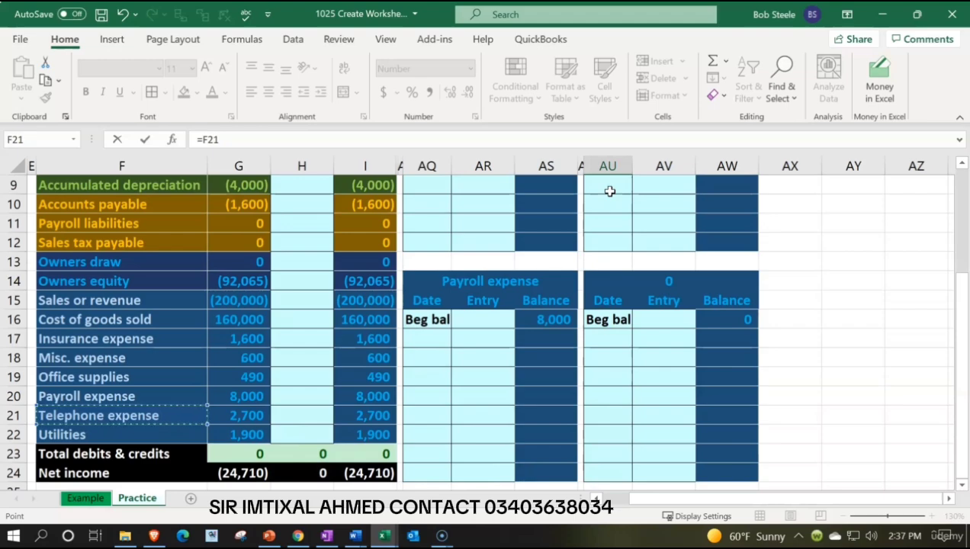
key("Return")
Link the Telephone expense ledger's beginning balance in AW4 to its amount in the beginning trial balance.
key("Down")
key("Right")
key("Right")
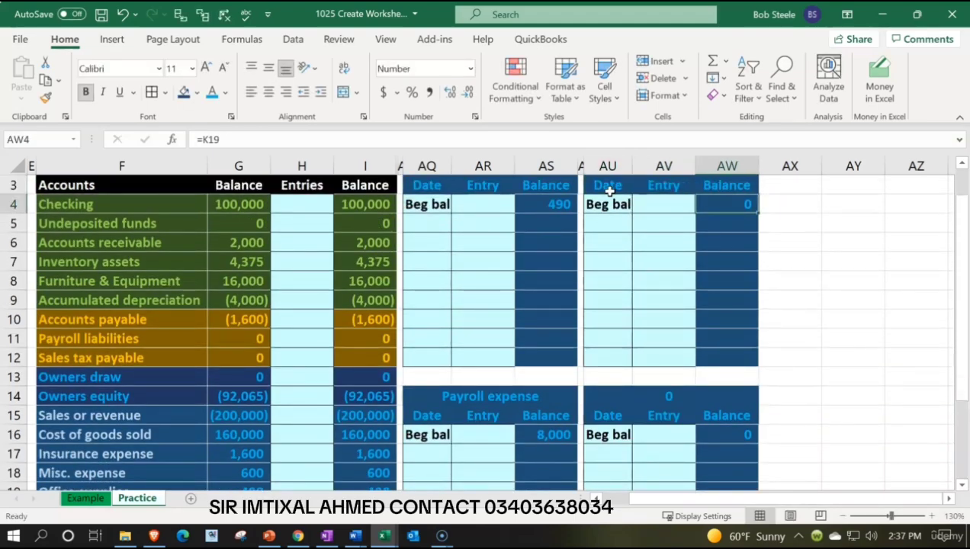
type("=")
key("Down")
key("Down")
key("Down")
key("Down")
key("Down")
key("Down")
key("Down")
key("Down")
key("Down")
key("Down")
key("Down")
key("Down")
key("Down")
key("Down")
key("Down")
key("Down")
key("Down")
key("Down")
key("Down")
key("Down")
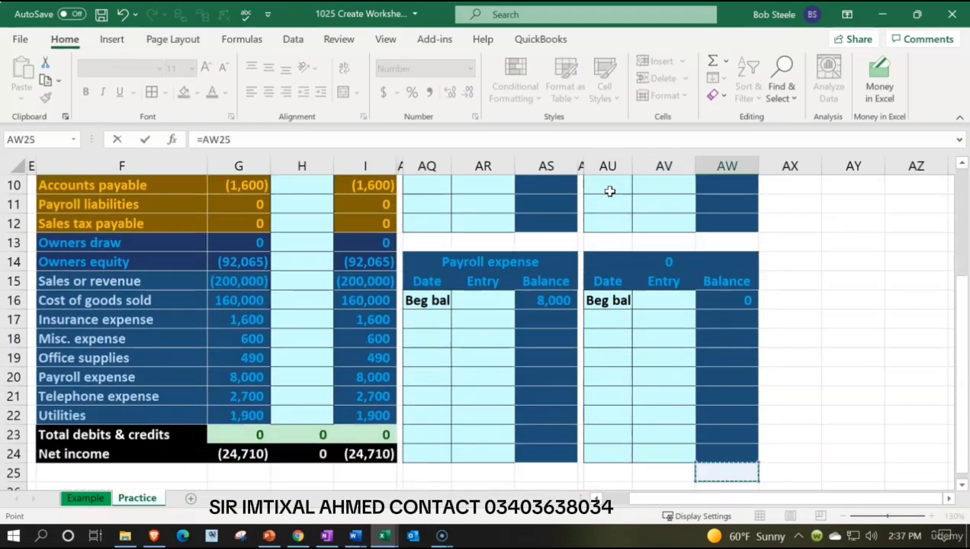
key("Left")
key("Left")
key("Left")
key("Left")
key("Left")
key("Left")
key("Left")
key("Left")
key("Left")
key("Up")
key("Up")
key("Up")
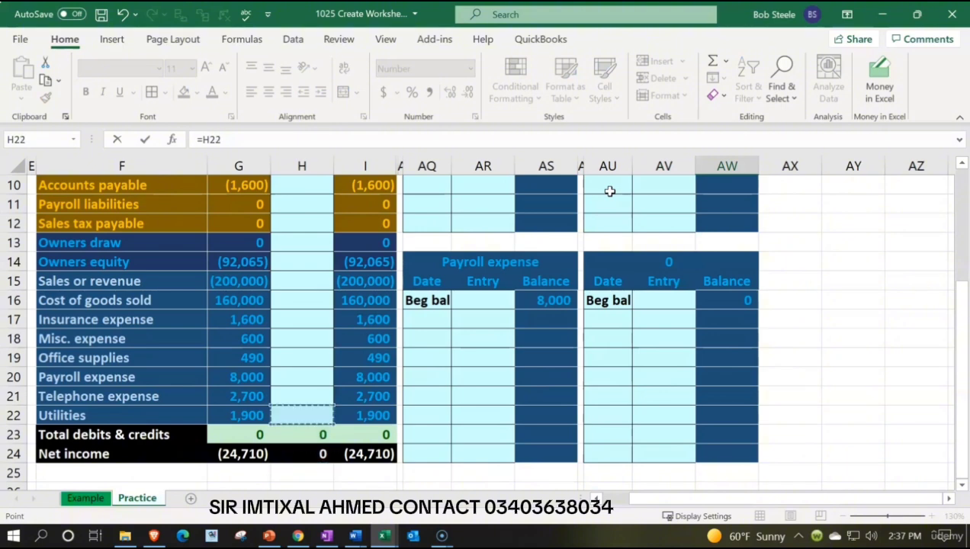
key("Up")
key("Up")
key("Left")
key("Return")
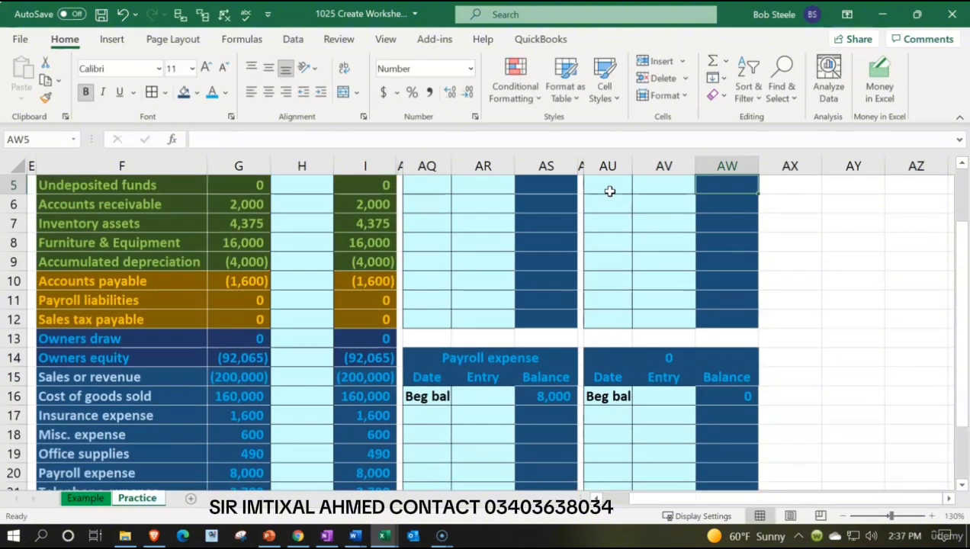
Link the copied lower ledger's title in AU14 to the Utilities account name with =F22.
key("Down")
key("Down")
key("Down")
key("Down")
key("Down")
key("Down")
key("Down")
key("Down")
key("Down")
key("Left")
key("Left")
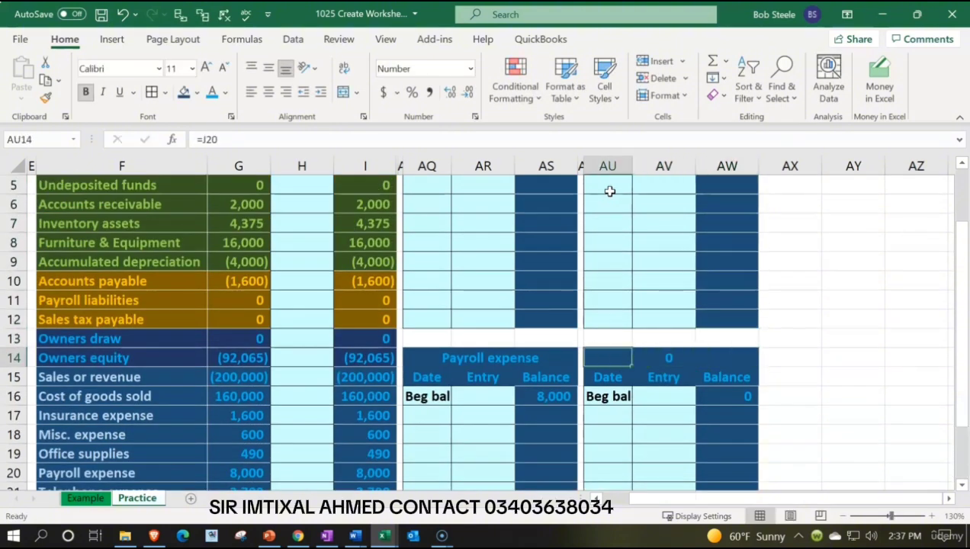
type("=")
key("Down")
key("Down")
key("Down")
key("Down")
key("Down")
key("Down")
key("Down")
key("Down")
key("Down")
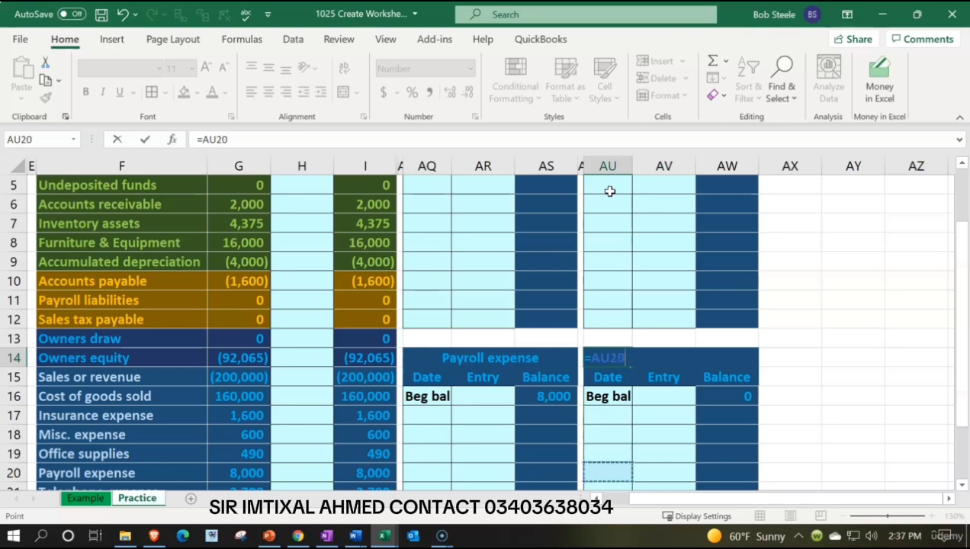
key("Left")
key("Left")
key("Left")
key("Left")
key("Left")
key("Left")
key("Left")
key("Left")
key("Left")
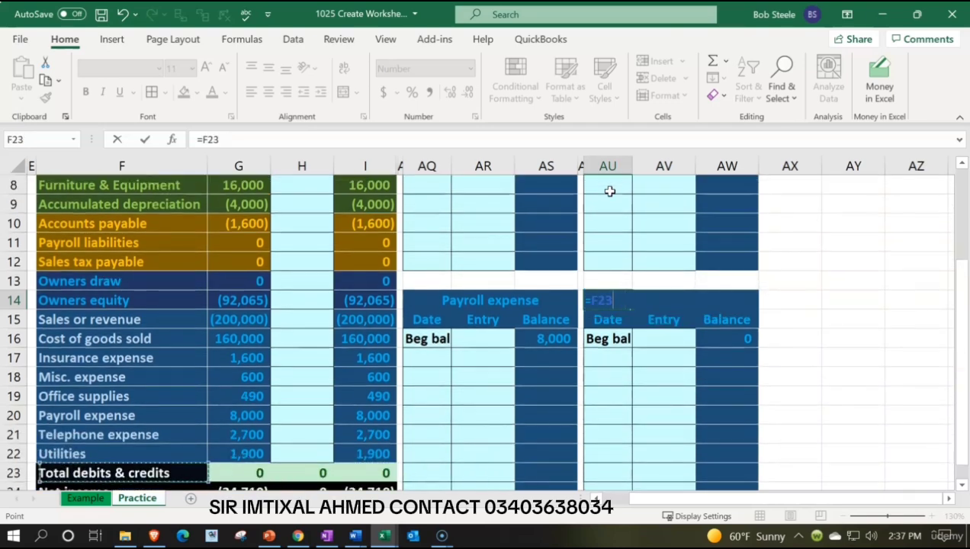
key("Up")
key("Return")
Link the Utilities ledger's beginning balance in AW16 to the beginning trial balance with =G22.
key("Right")
key("Right")
key("Down")
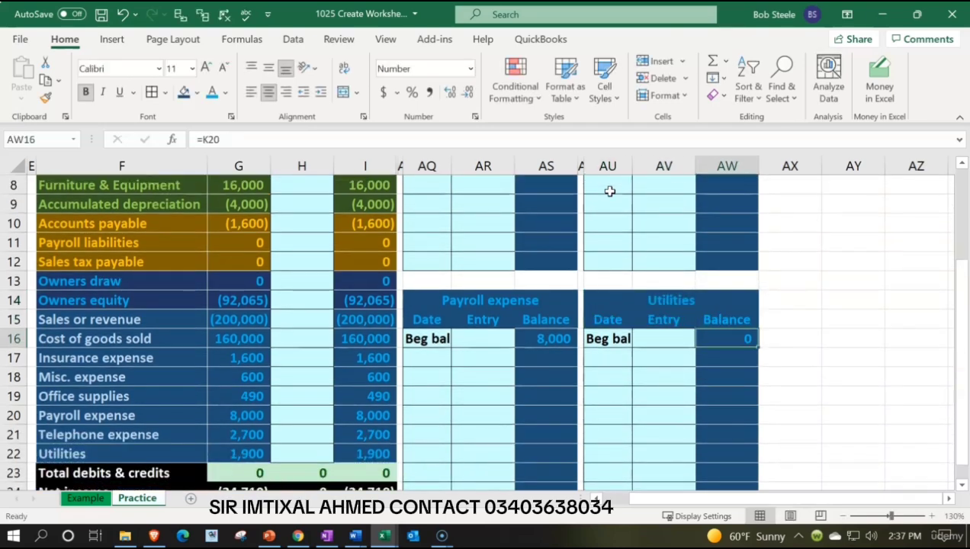
type("=")
key("Left")
key("Left")
key("Left")
key("Left")
key("Left")
key("Left")
key("Left")
key("Left")
key("Left")
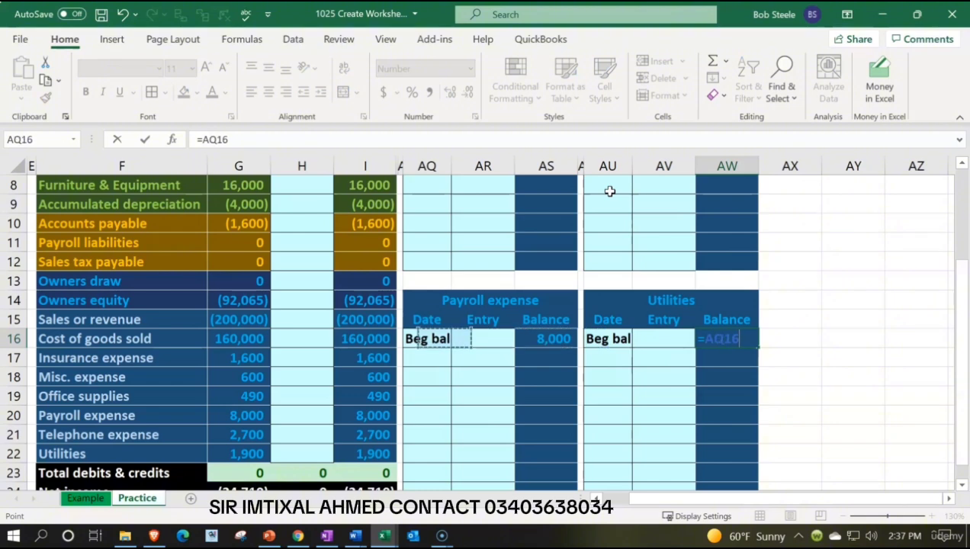
key("Left")
key("Down")
key("Down")
key("Down")
key("Down")
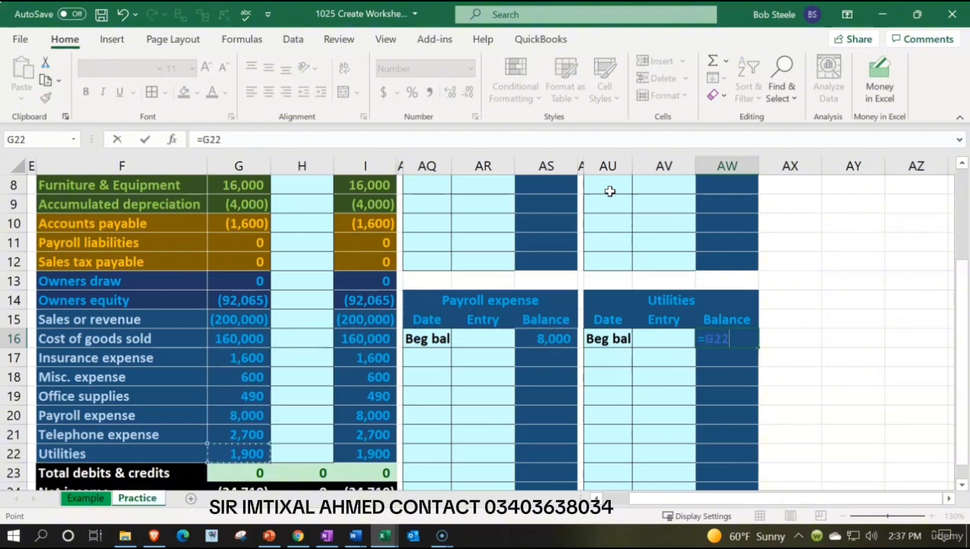
key("Return")
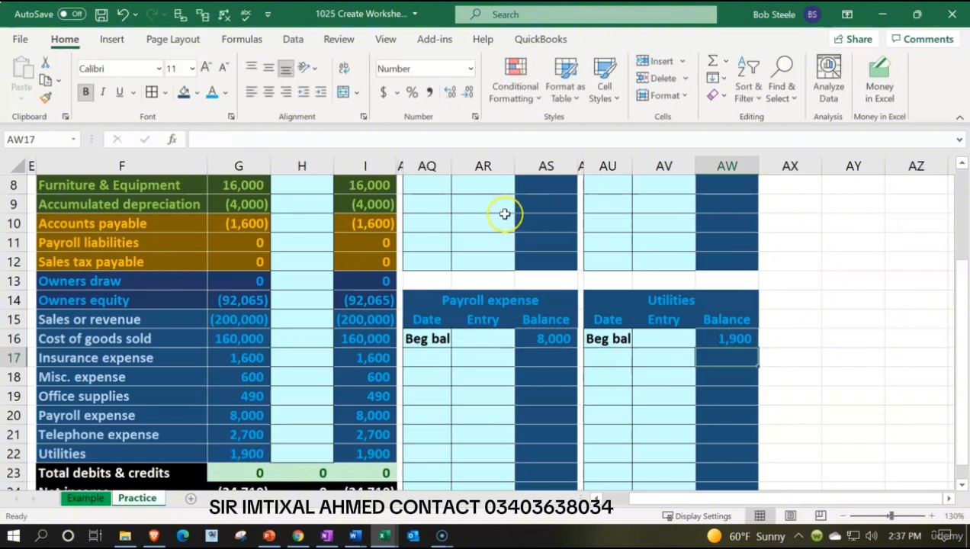
Unhide all the ledger columns between column I and column AQ.
left_click(369, 166)
left_click_drag(375, 170, 416, 262)
right_click(416, 262)
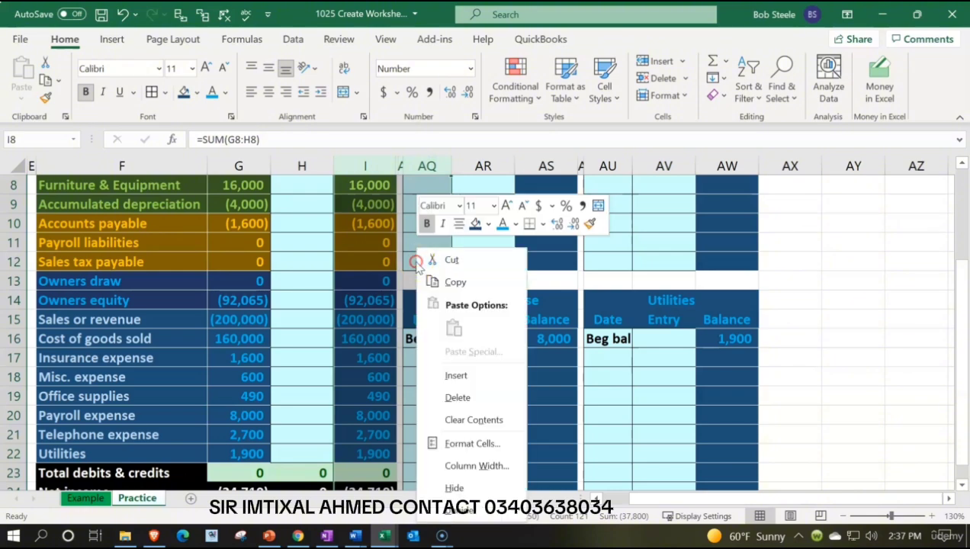
left_click(479, 509)
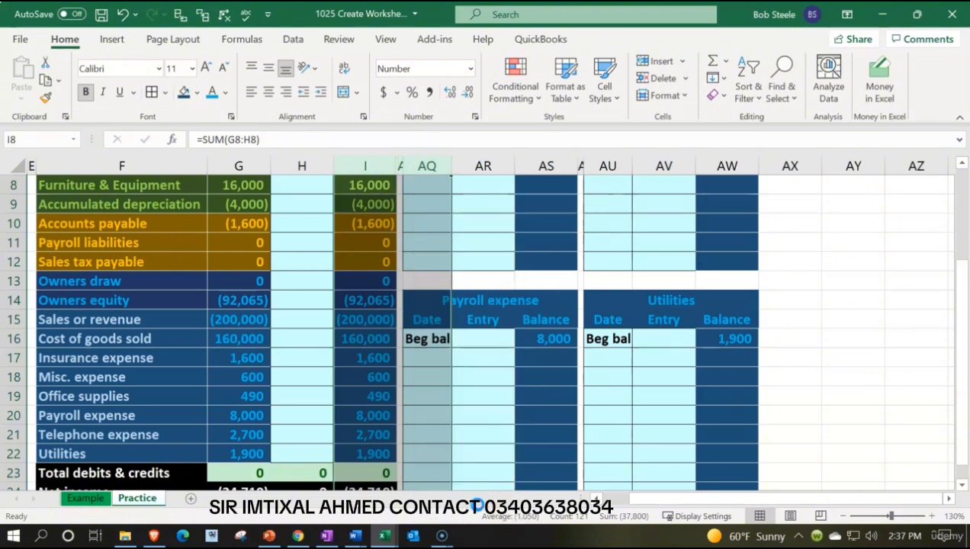
scroll(512, 375, "up", 3)
left_click(516, 280)
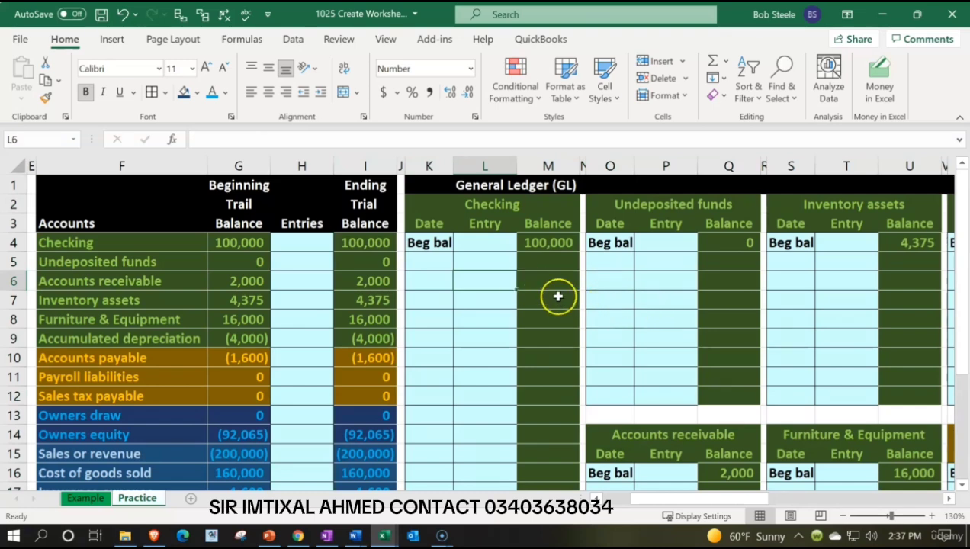
Check the beginning balances of the Checking, Undeposited funds and Accounts receivable ledgers and the beginning trial balance's total debits and credits.
left_click(552, 243)
left_click(705, 240)
left_click(745, 473)
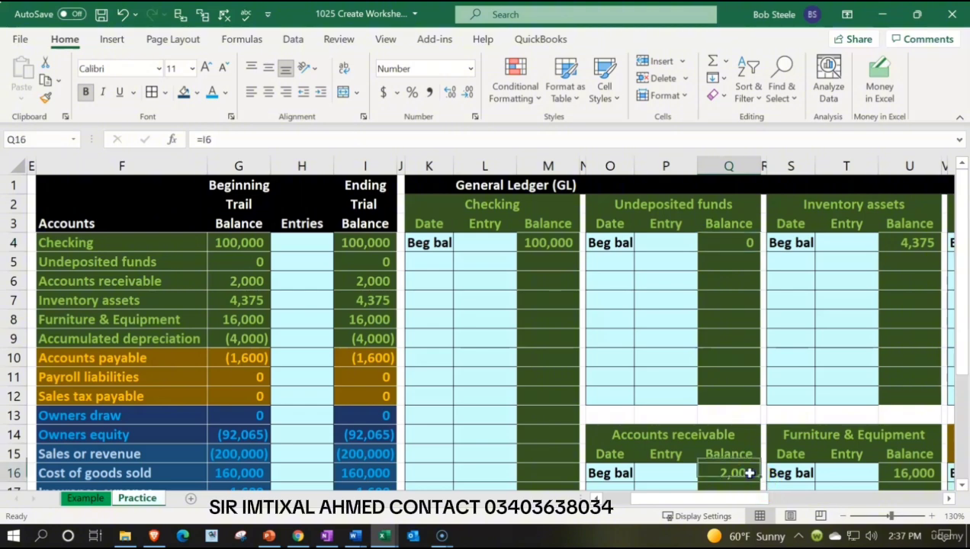
scroll(738, 464, "down", 4)
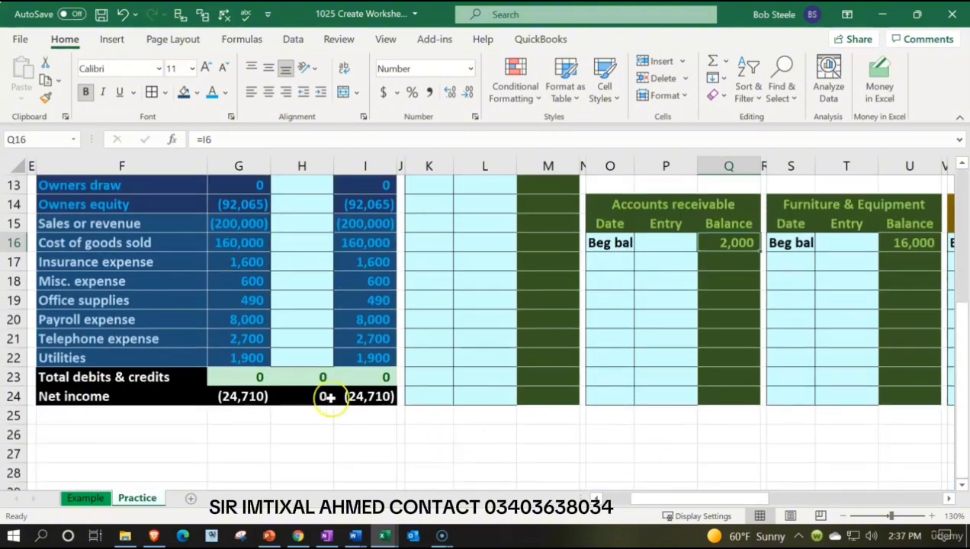
left_click(252, 377)
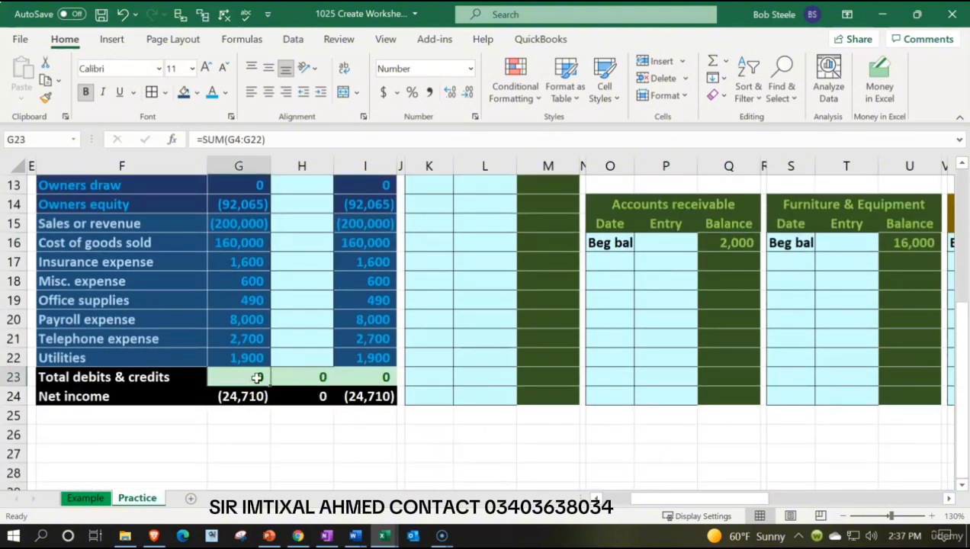
scroll(558, 401, "up", 4)
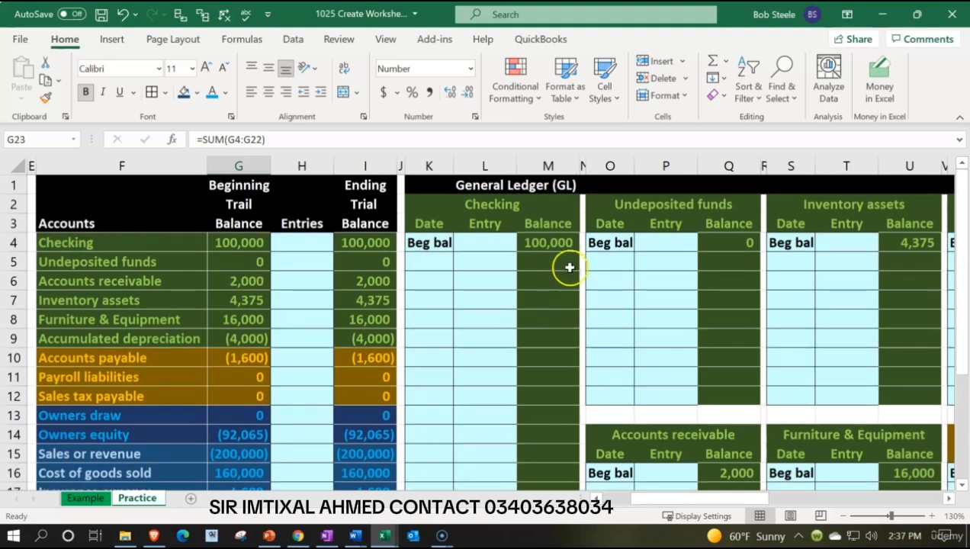
Add a running balance to the Checking ledger with =M4+L5 in M5, filled down through M24.
left_click(562, 240)
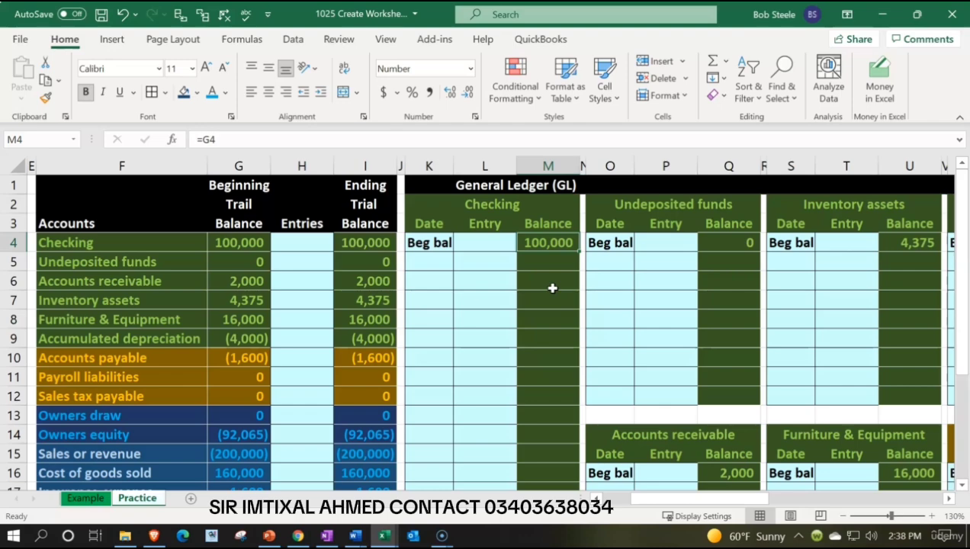
scroll(552, 250, "down", 2)
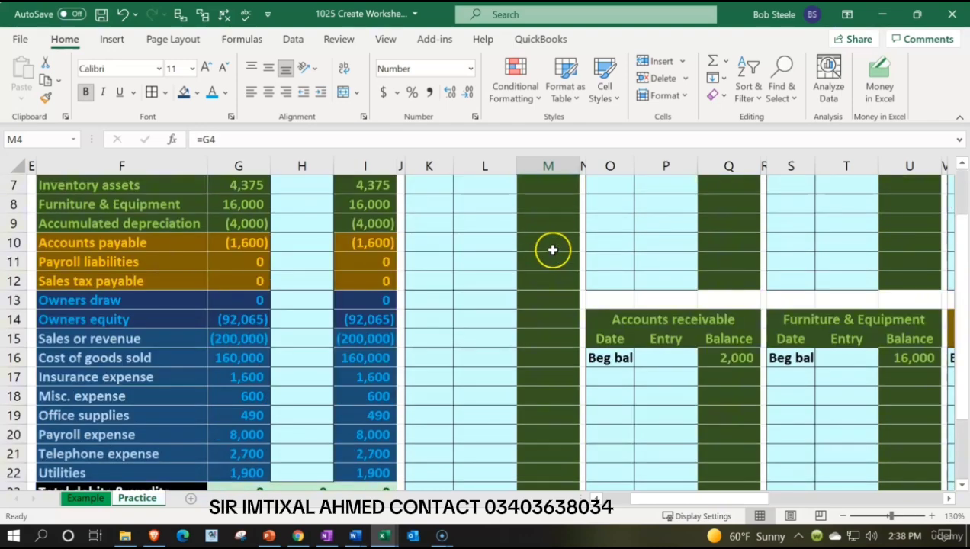
scroll(555, 451, "down", 1)
left_click(554, 451)
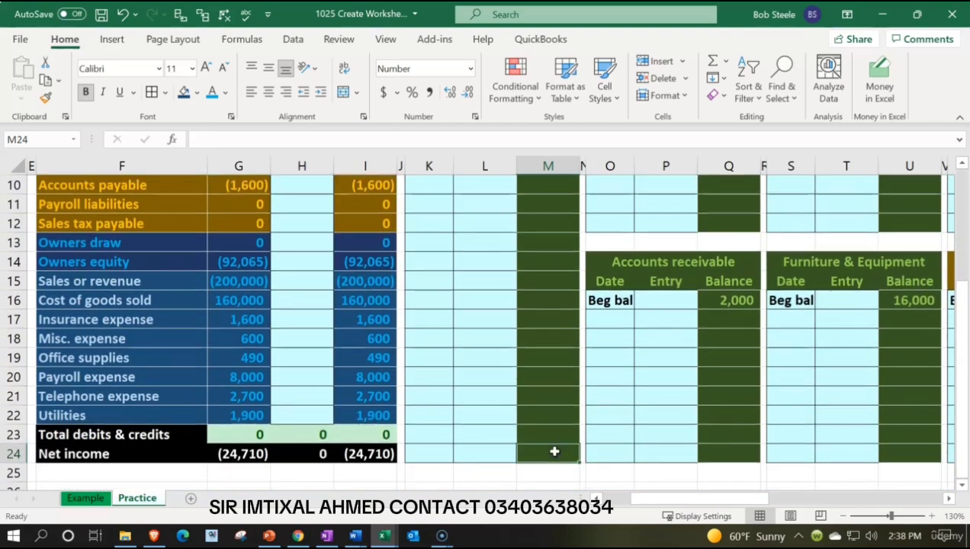
scroll(554, 452, "up", 3)
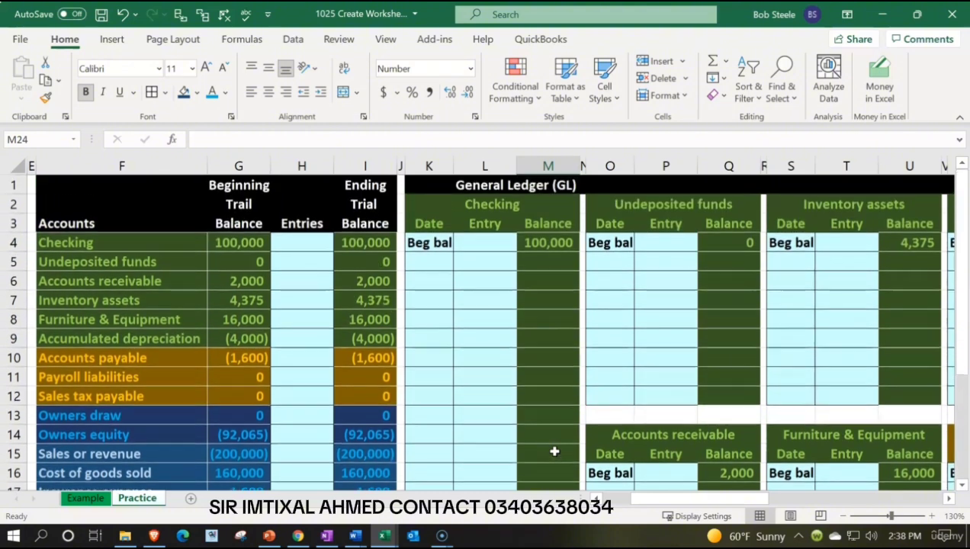
left_click(539, 263)
type("=")
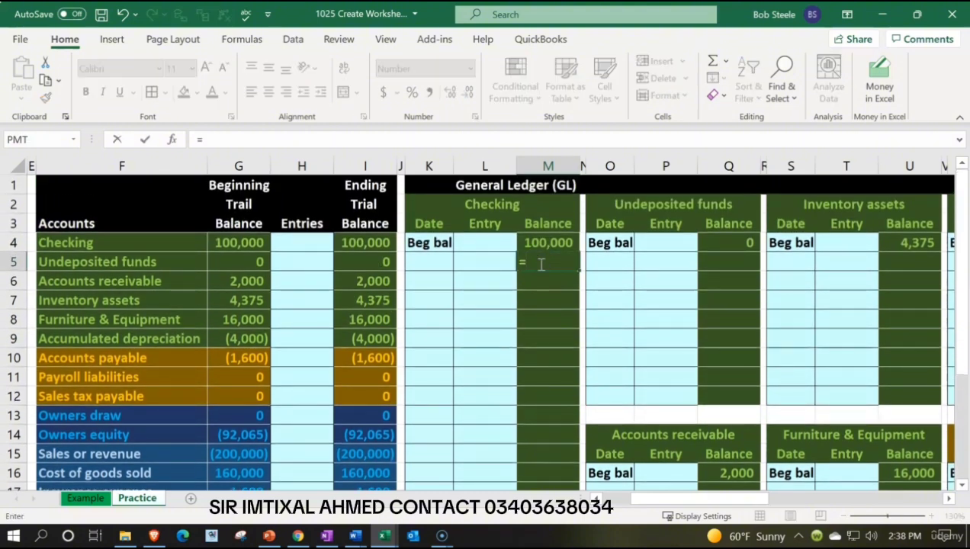
key("Up")
type("+")
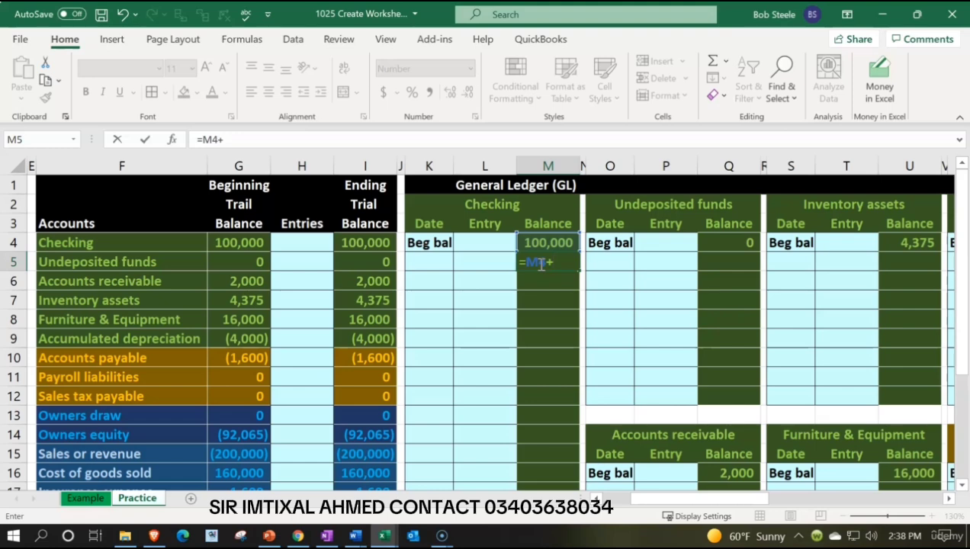
key("Left")
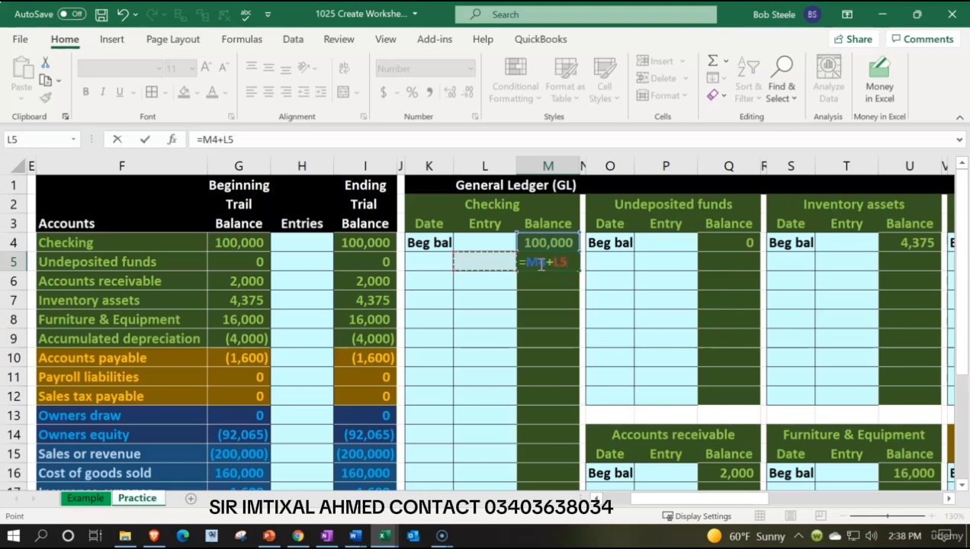
key("ctrl+Return")
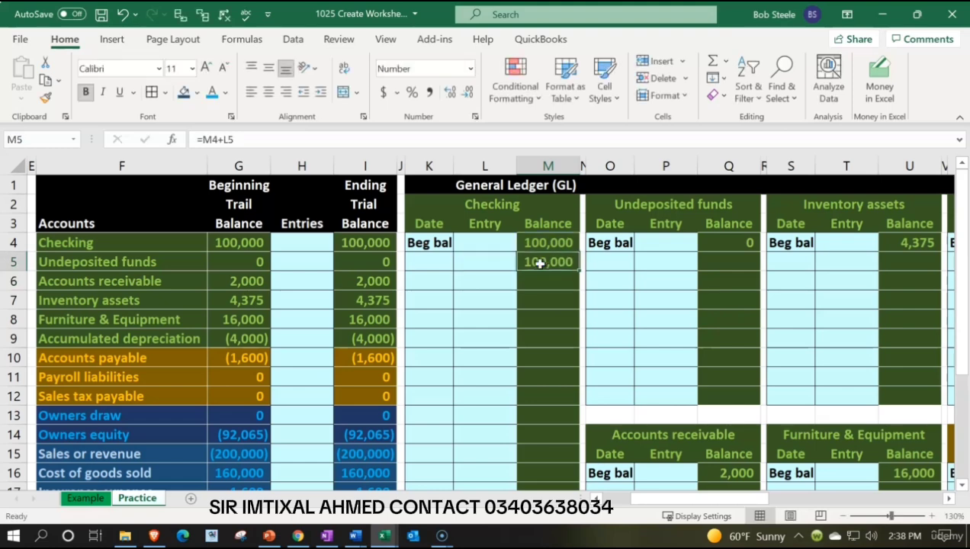
left_click_drag(581, 271, 570, 453)
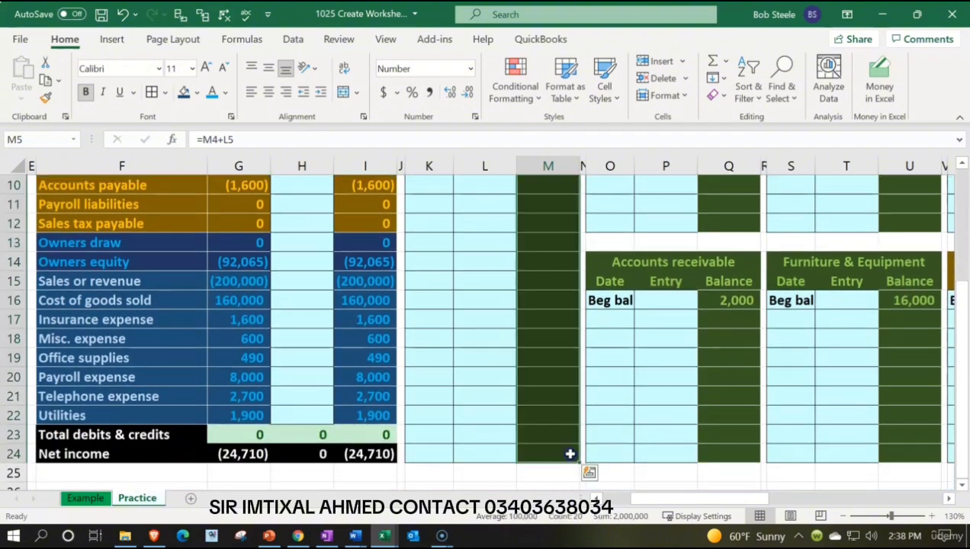
scroll(537, 413, "up", 3)
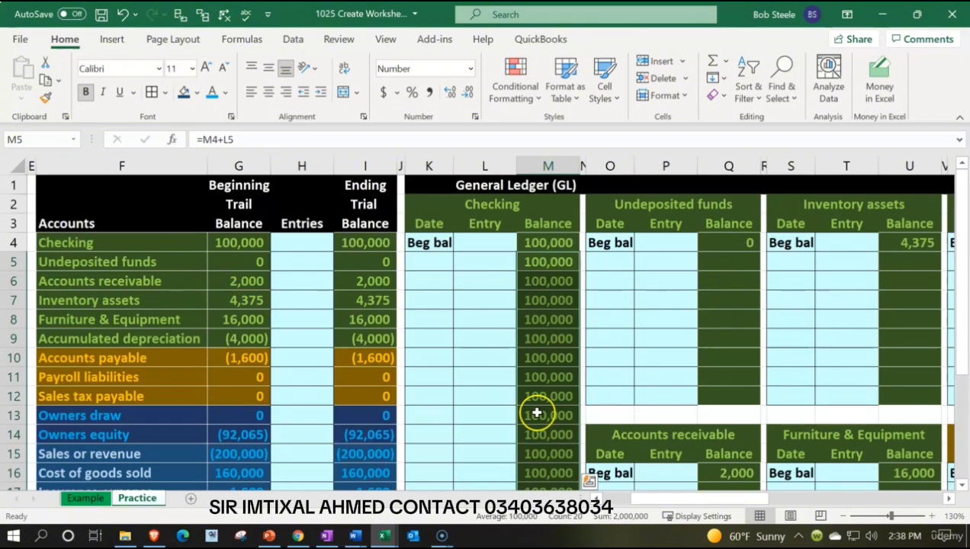
Enter a test transaction of 1500 dated 1/15 in K5:L5 of the Checking ledger and check the ending balance in M24.
left_click(477, 266)
left_click(429, 265)
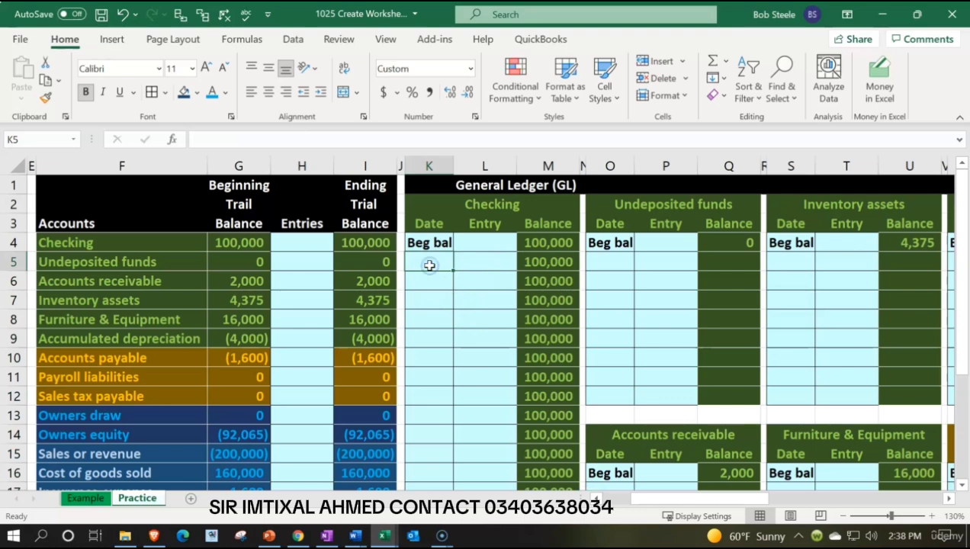
type("1/15")
key("Tab")
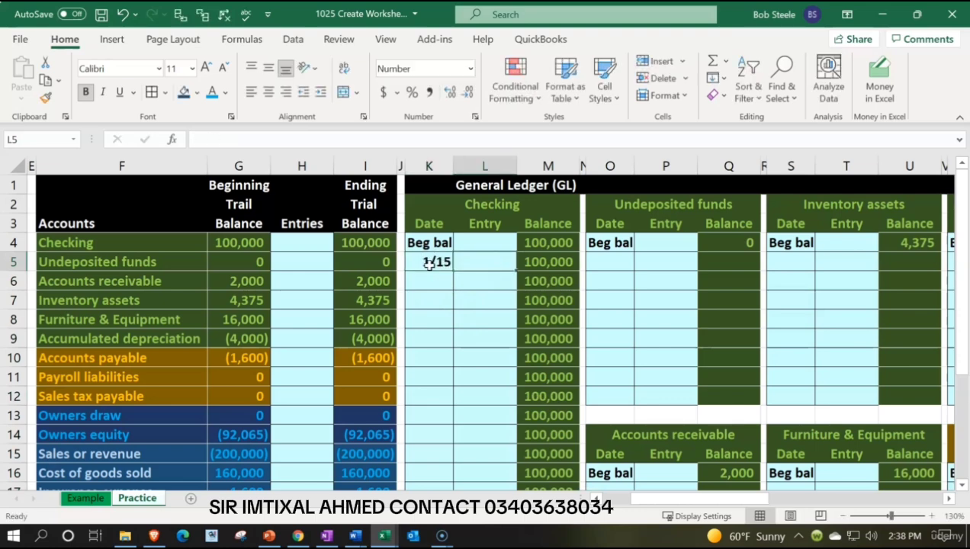
type("1500")
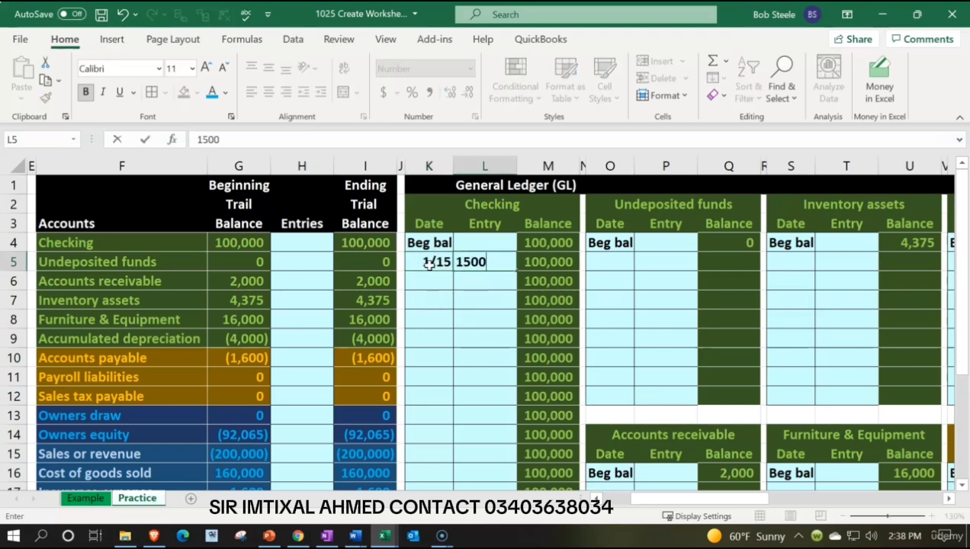
key("Tab")
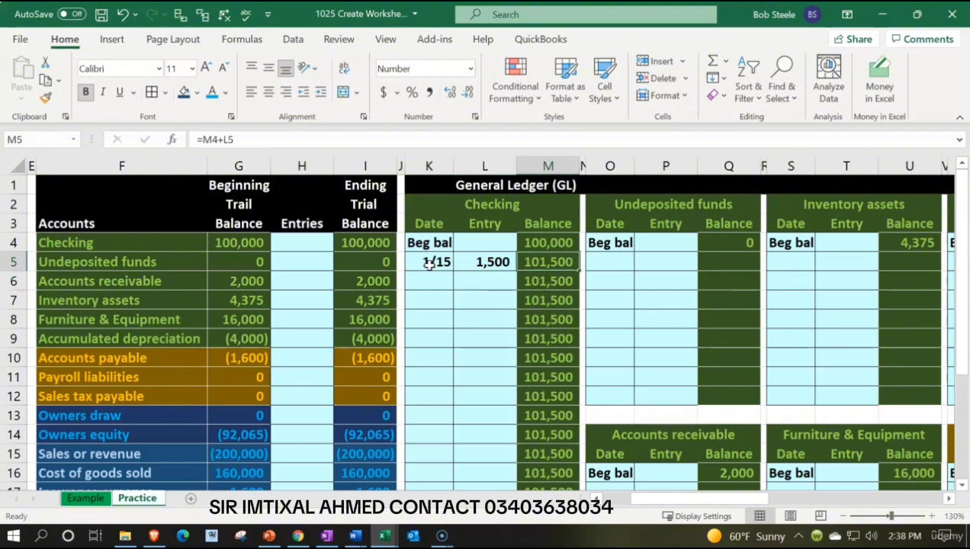
scroll(485, 351, "down", 4)
left_click(533, 394)
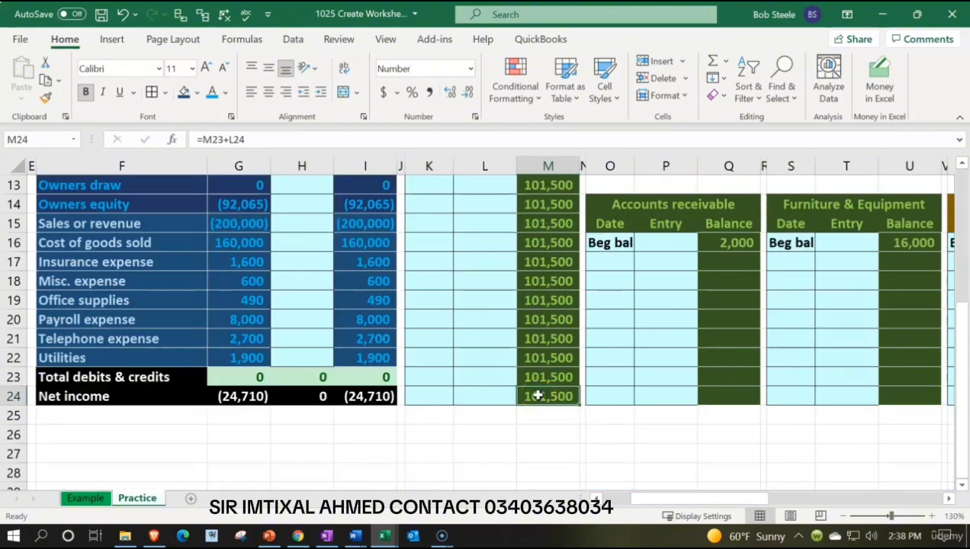
scroll(538, 396, "up", 4)
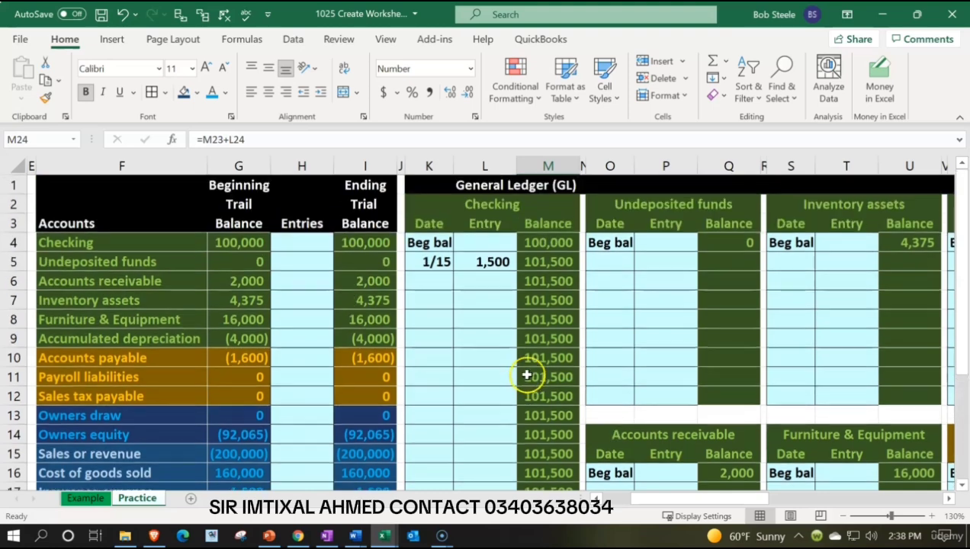
Change the Checking test transaction's amount to -1500 and clear its date and amount from K5:L5.
left_click(482, 265)
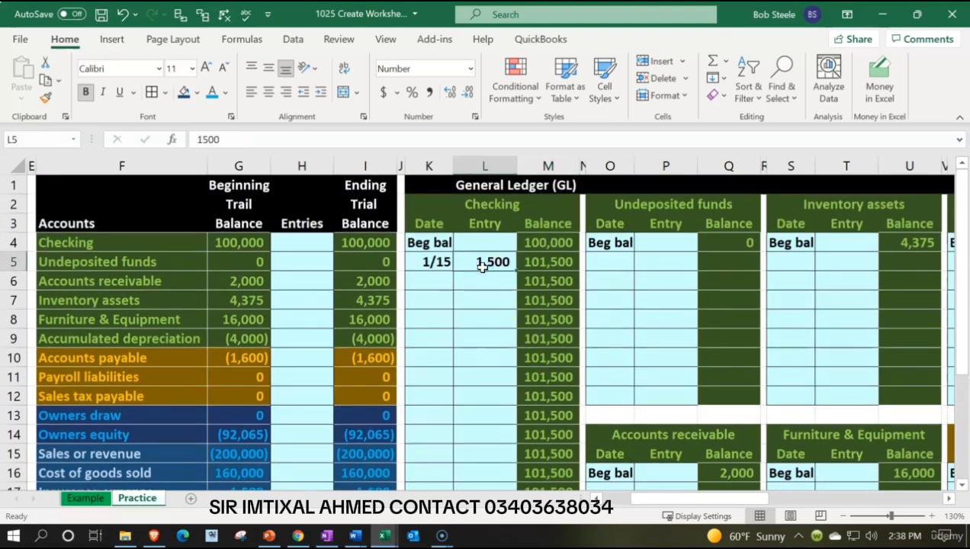
type("-150")
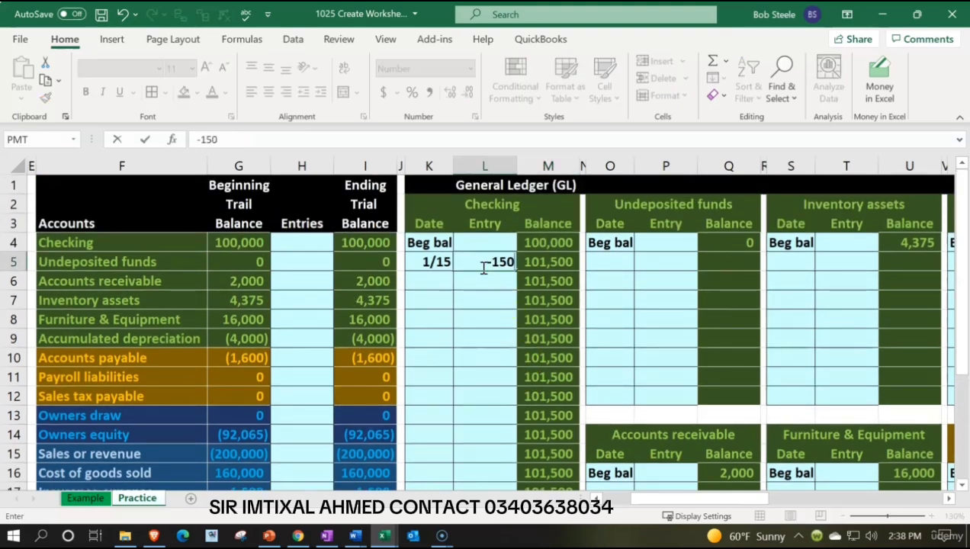
type("0")
key("Return")
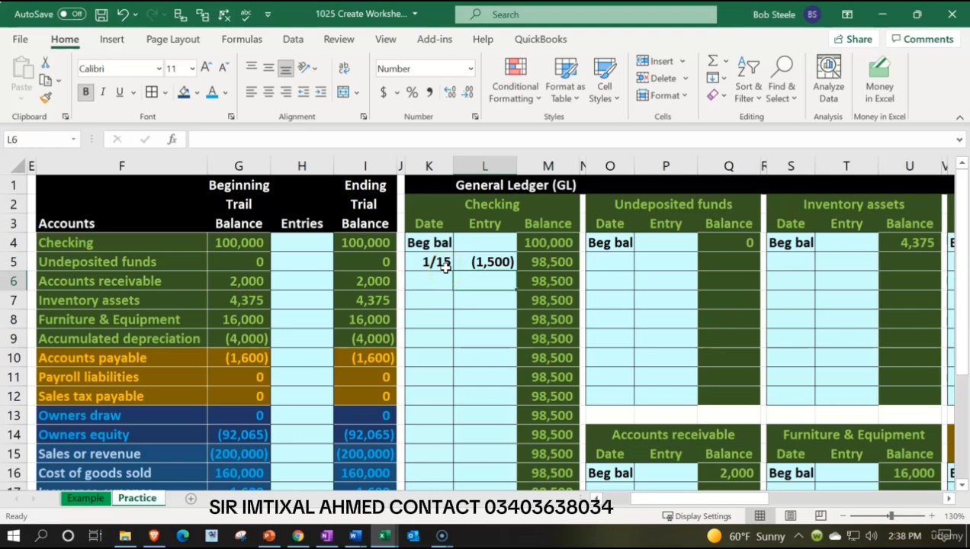
left_click_drag(445, 263, 461, 266)
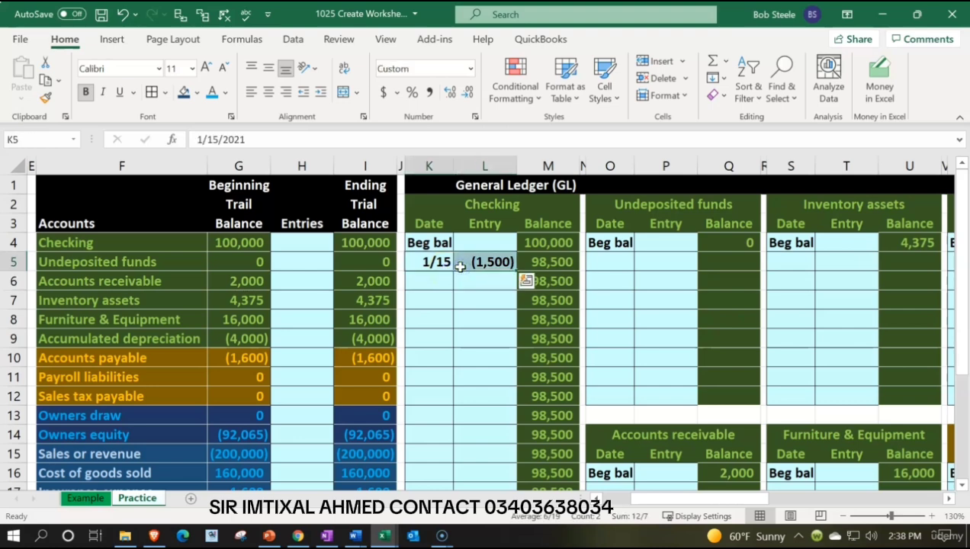
key("Delete")
Add a running balance to the Undeposited funds ledger with =Q4+P5 in Q5, filled down through Q12.
key("Right")
key("Right")
key("Right")
key("Right")
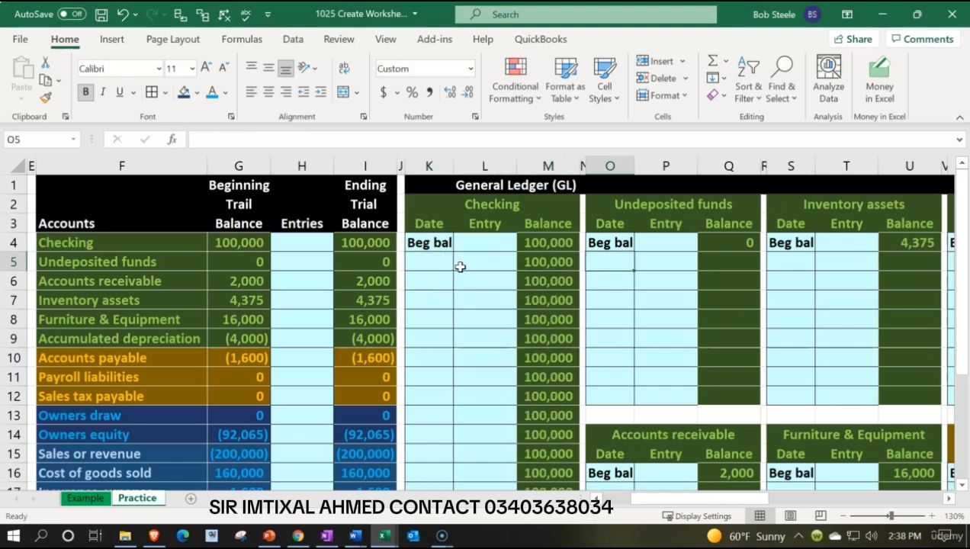
key("Right")
key("Right")
type("=")
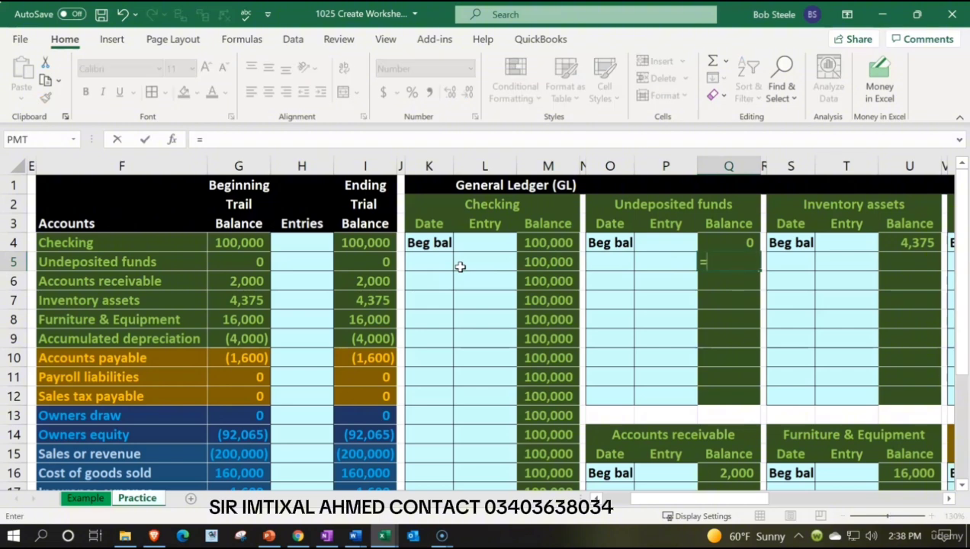
key("Up")
type("+")
key("Left")
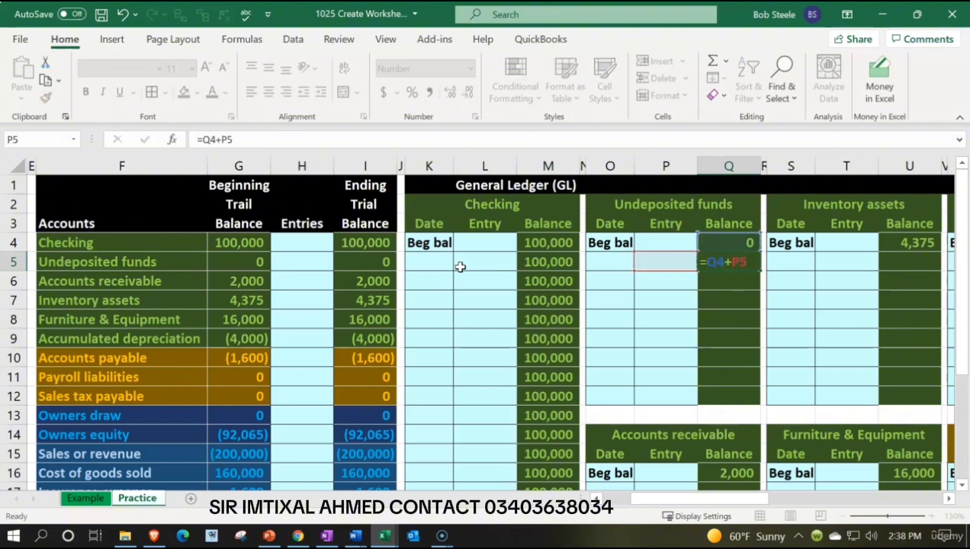
key("Return")
left_click(748, 265)
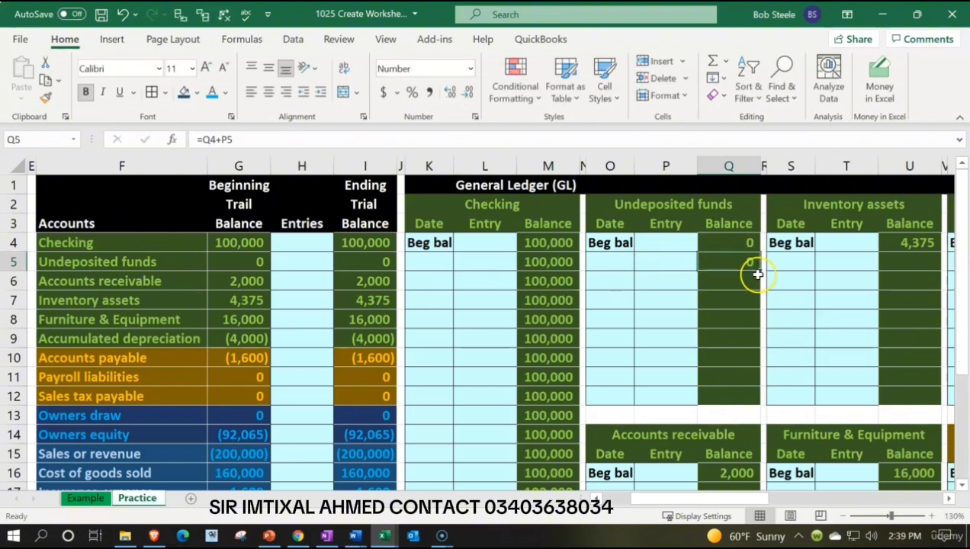
left_click_drag(758, 273, 758, 396)
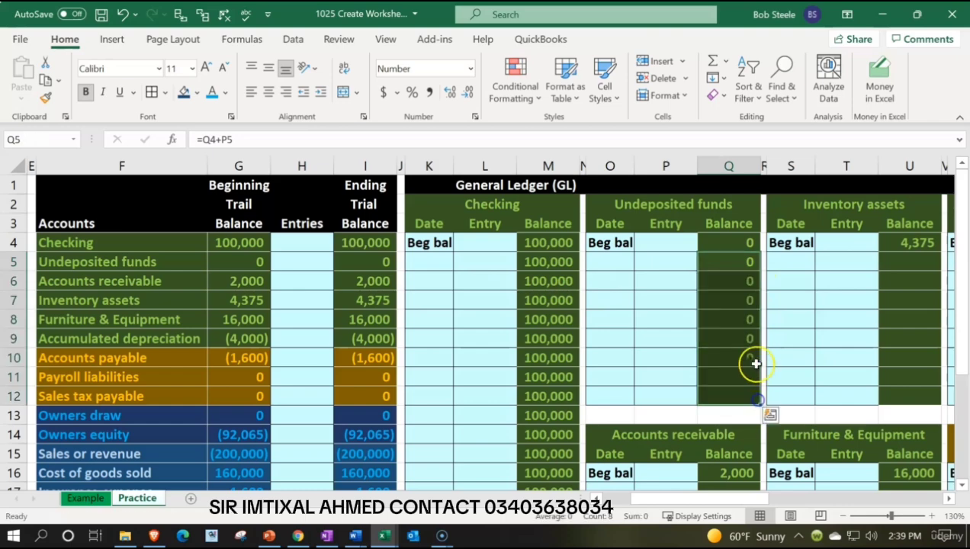
Add a running balance to the Accounts receivable ledger with =Q16+P17 in Q17, filled down through Q24.
scroll(751, 363, "down", 2)
left_click(746, 375)
type("=")
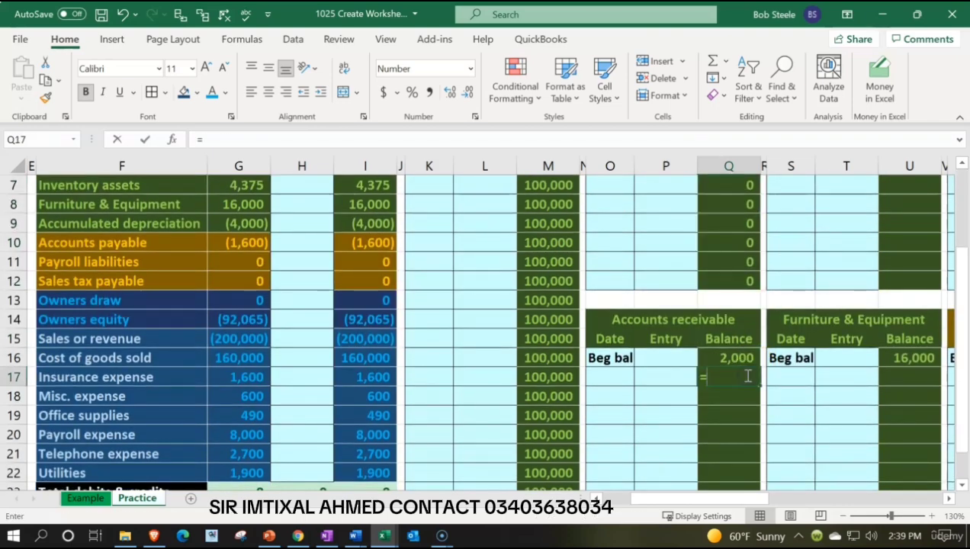
key("Up")
type("+")
key("Left")
key("Return")
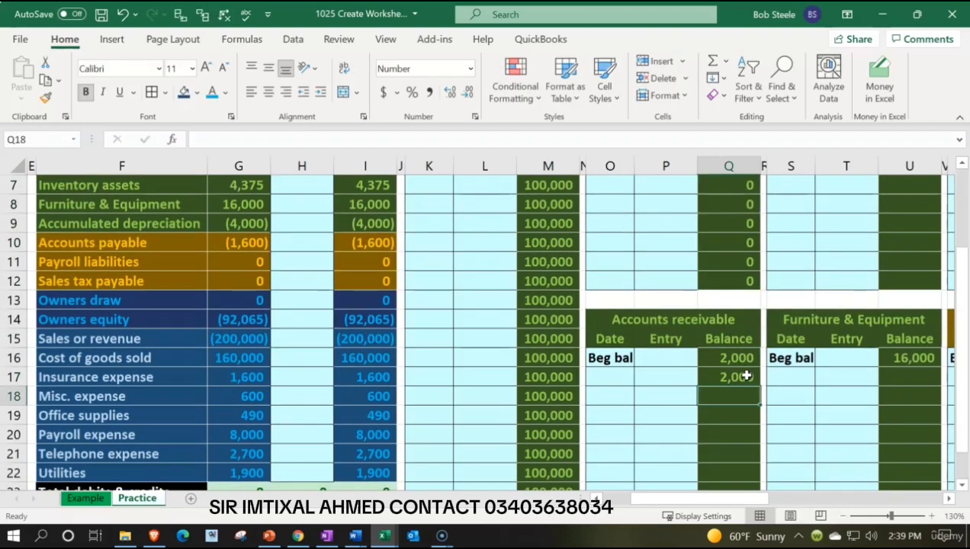
scroll(747, 373, "down", 2)
left_click(748, 264)
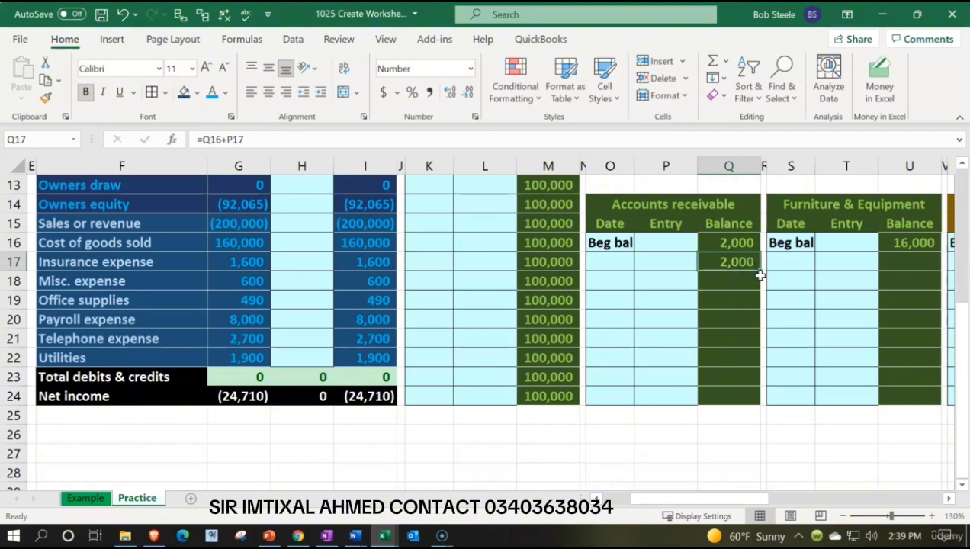
left_click_drag(761, 273, 761, 273)
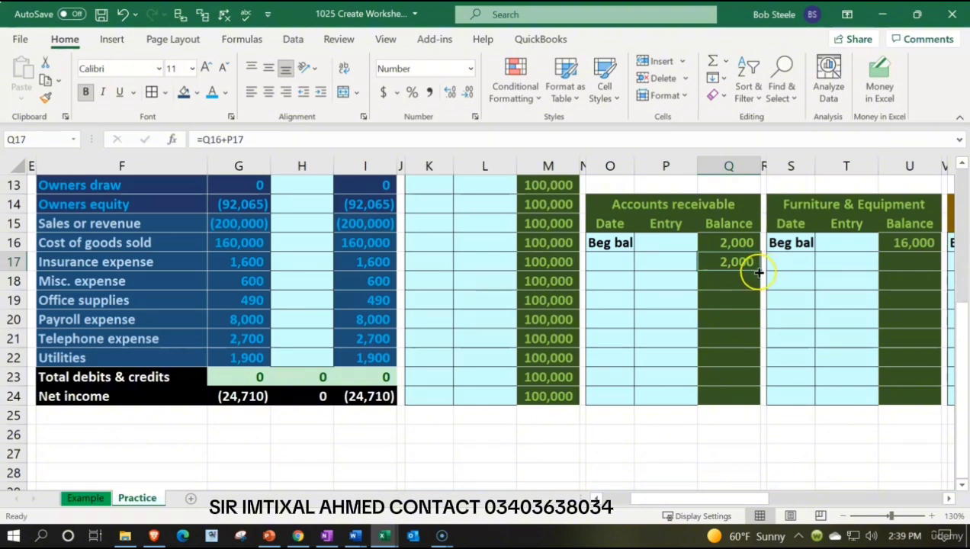
left_click_drag(759, 272, 763, 396)
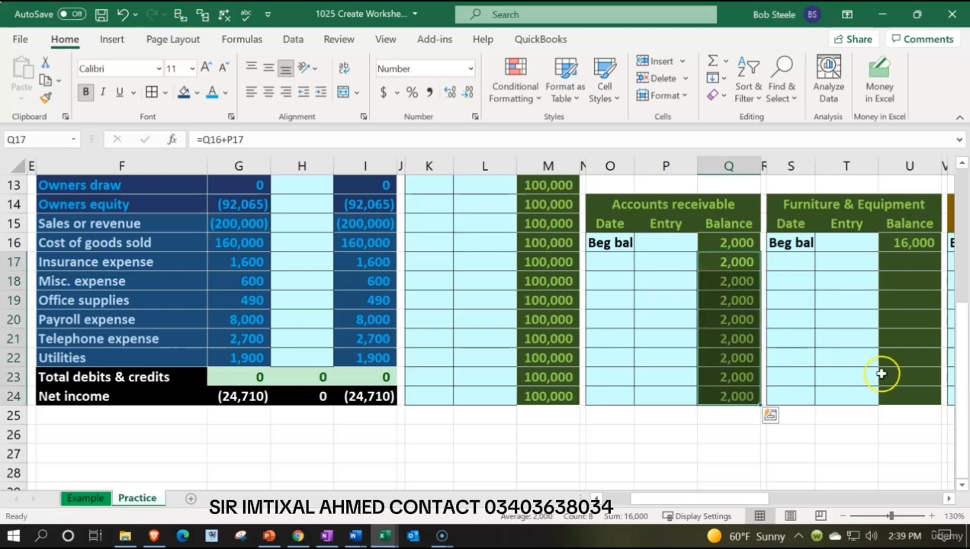
Enter the running balance formula =U4+T5 in U5 of the Inventory assets ledger.
scroll(883, 372, "up", 4)
left_click(825, 287)
key("Right")
key("Right")
key("Right")
key("Right")
key("Right")
key("Right")
key("Right")
key("Right")
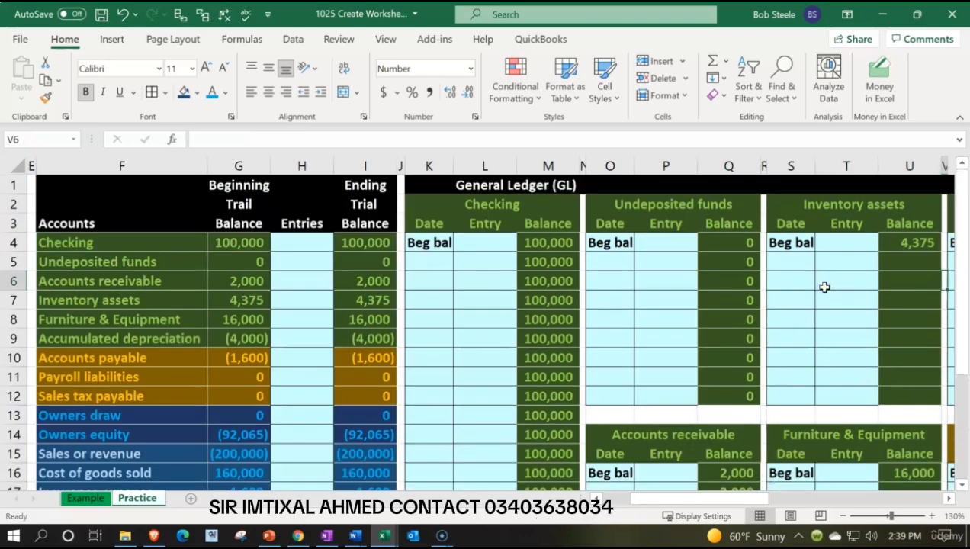
key("Right")
key("Right")
key("Right")
key("Right")
key("Right")
key("Right")
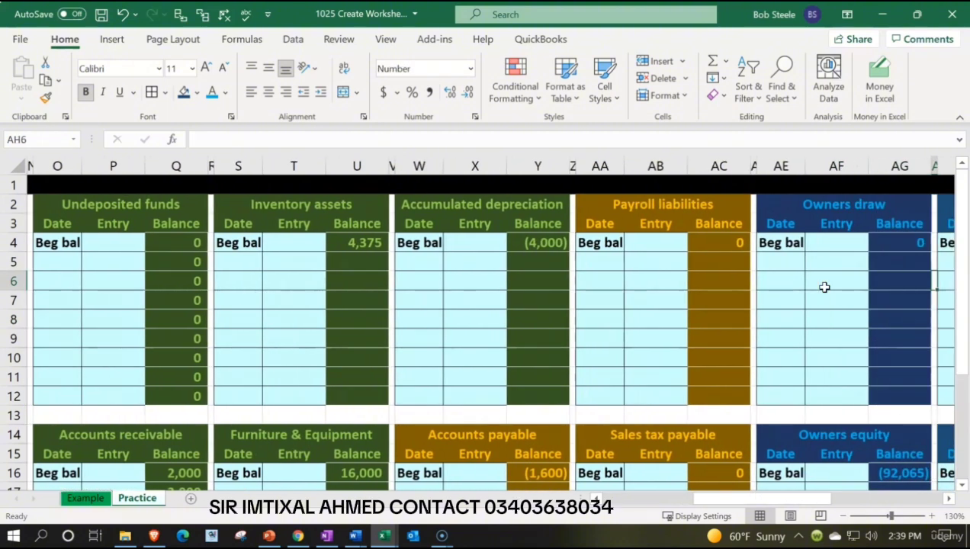
key("Left")
key("Left")
key("Left")
key("Left")
key("Left")
key("Left")
key("Left")
key("Left")
key("Left")
key("Left")
key("Left")
key("Left")
key("Left")
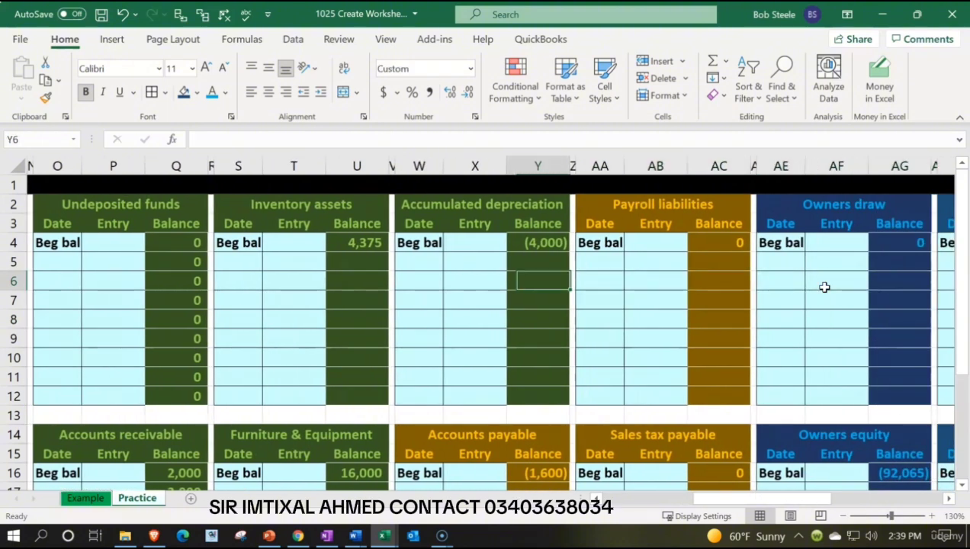
key("Up")
type("=")
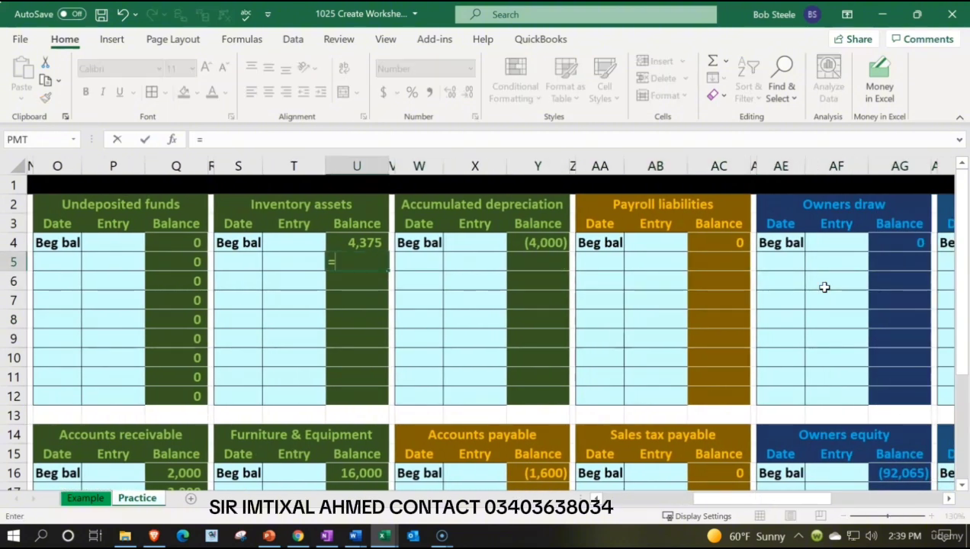
key("Up")
type("+")
key("Left")
key("Return")
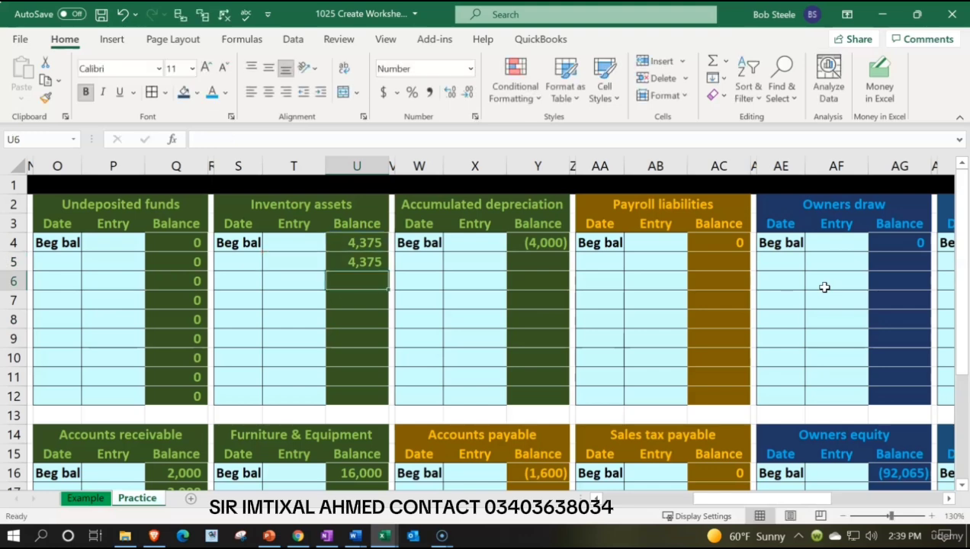
Fill the Inventory assets running balance formula from U5 down through U12.
left_click(372, 262)
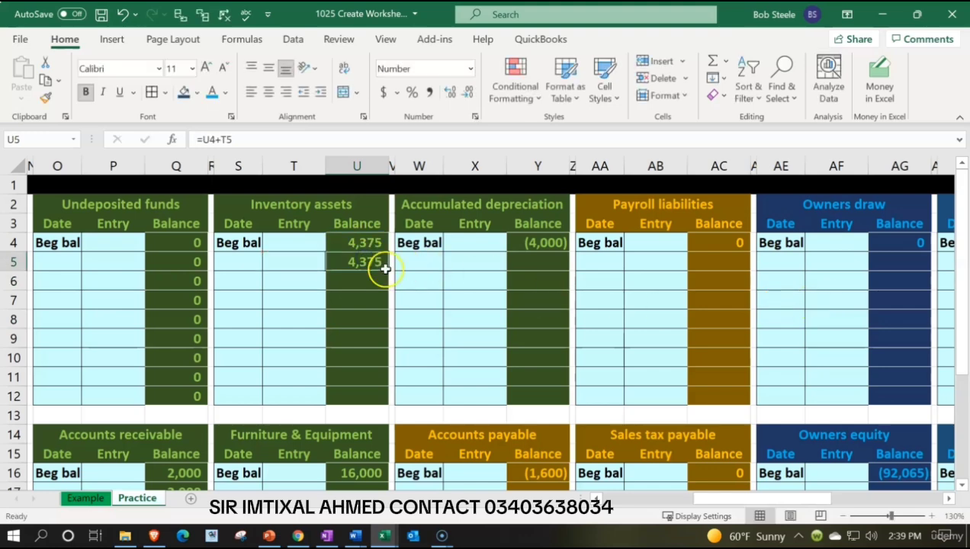
left_click_drag(389, 271, 394, 401)
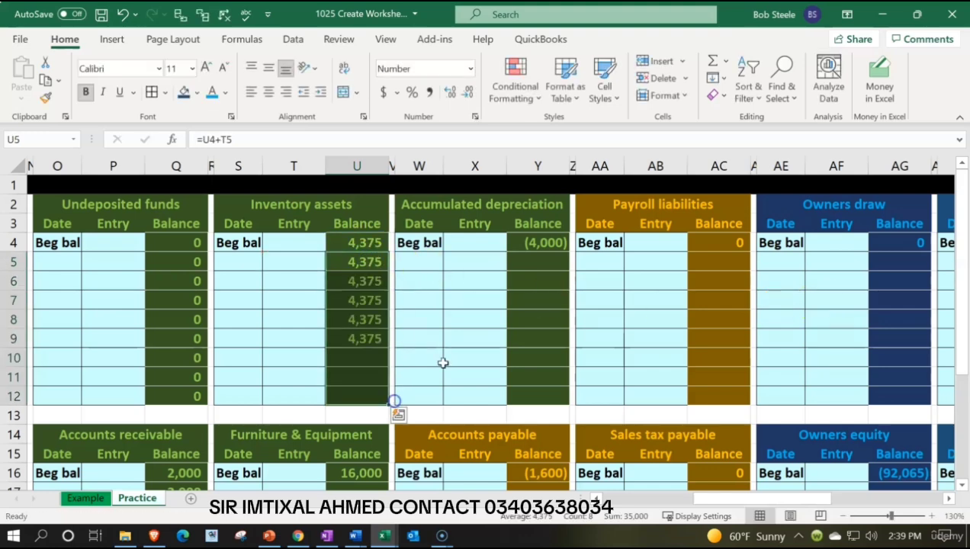
Add a running balance to the Accumulated depreciation ledger with =+Y4+X5 in Y5, filled down through Y12.
left_click(533, 269)
type("+")
key("Up")
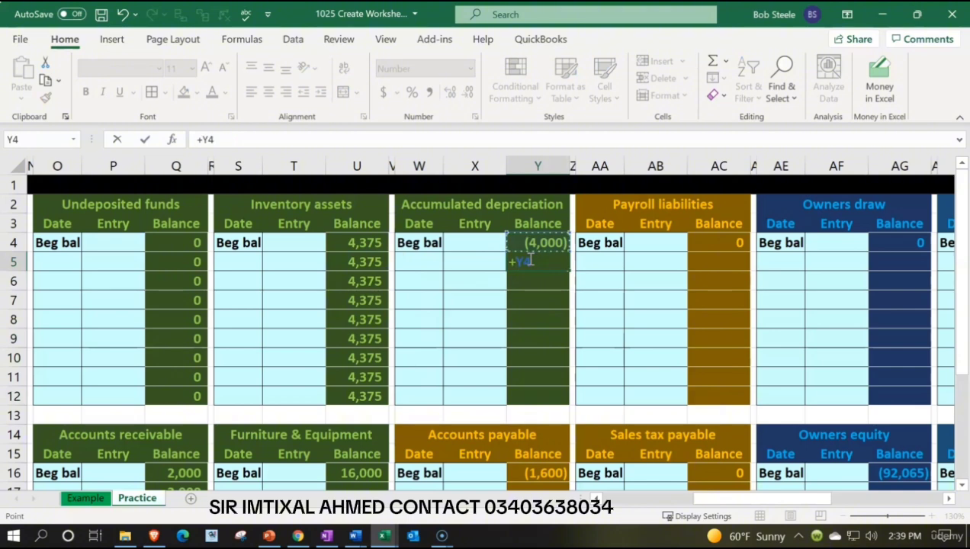
type("+")
key("Left")
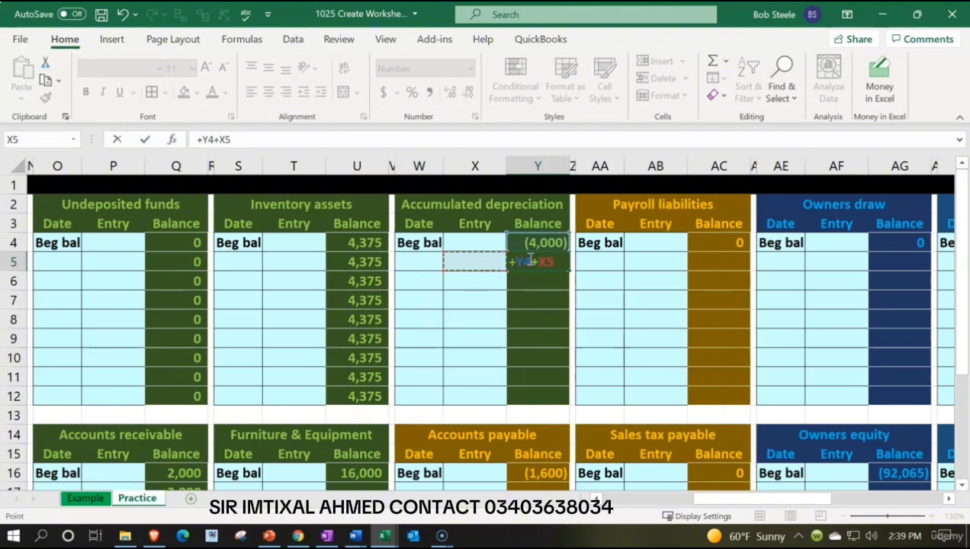
key("Return")
left_click(529, 260)
double_click(529, 260)
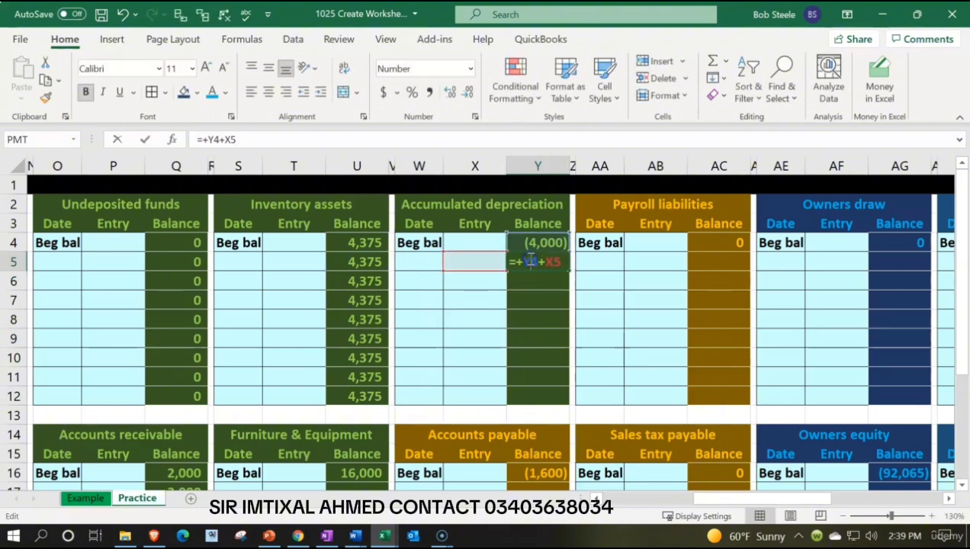
key("Escape")
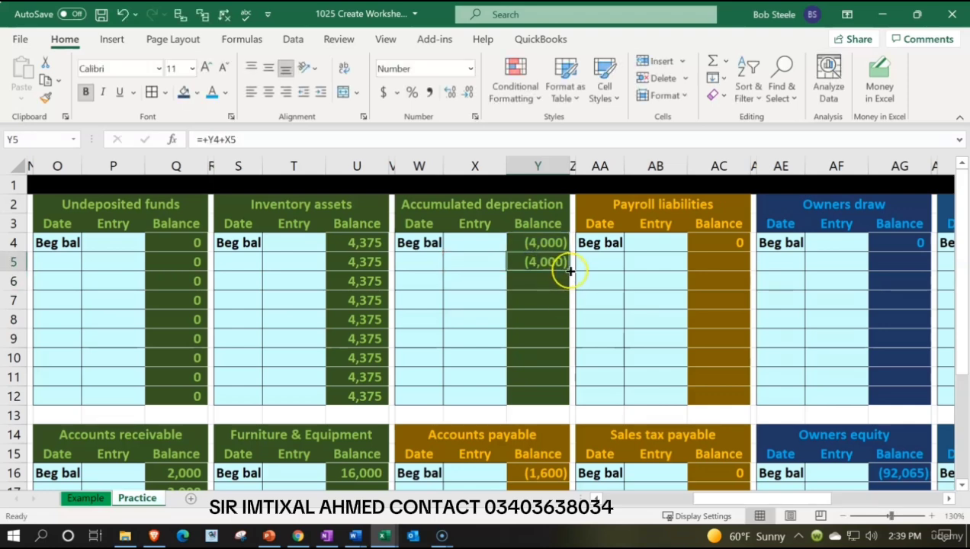
left_click_drag(569, 271, 569, 398)
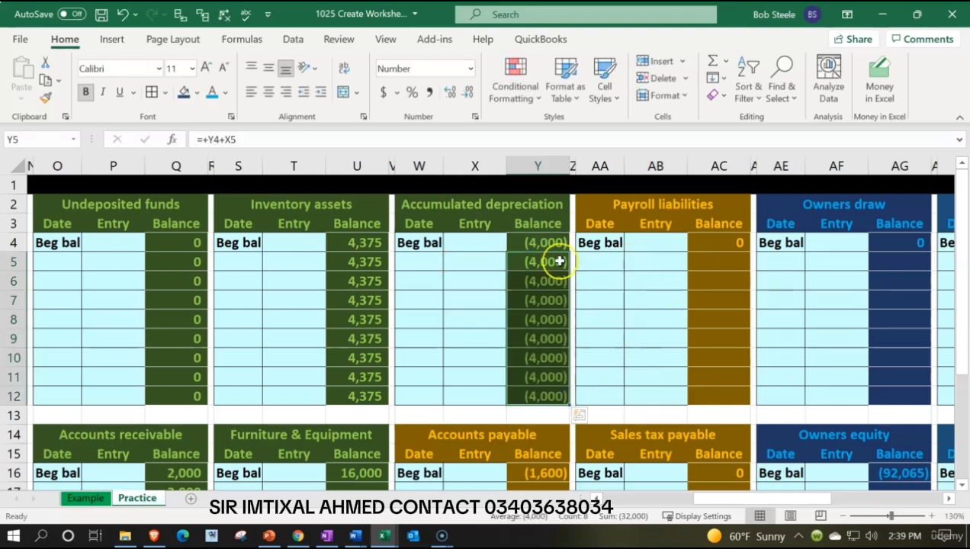
Enter the running balance formula =AC4+AB5 in AC5 of the Payroll liabilities ledger.
left_click(723, 261)
type("=")
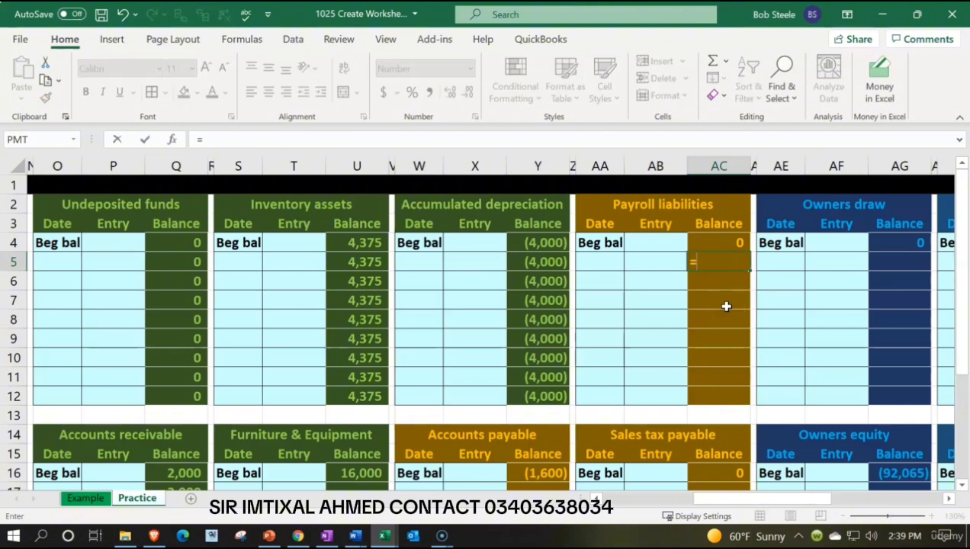
key("Up")
type("+")
key("Left")
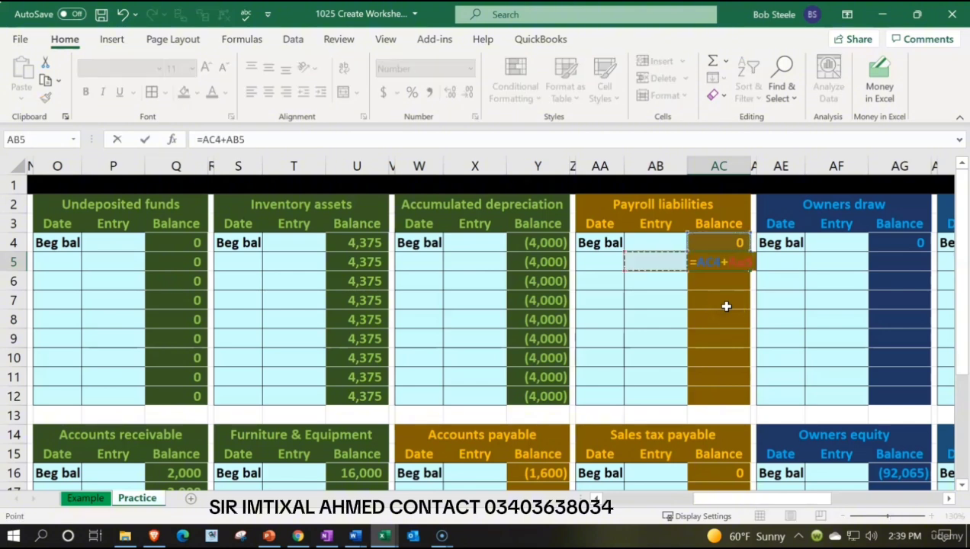
key("Return")
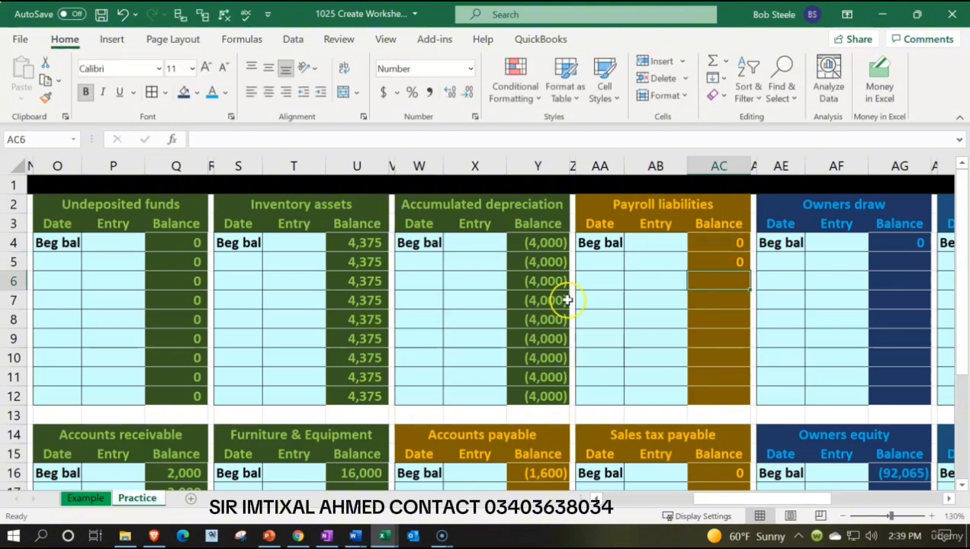
Test the Accumulated depreciation running balance with entries of -500 and 500 in X5, and clear the cell.
left_click(484, 261)
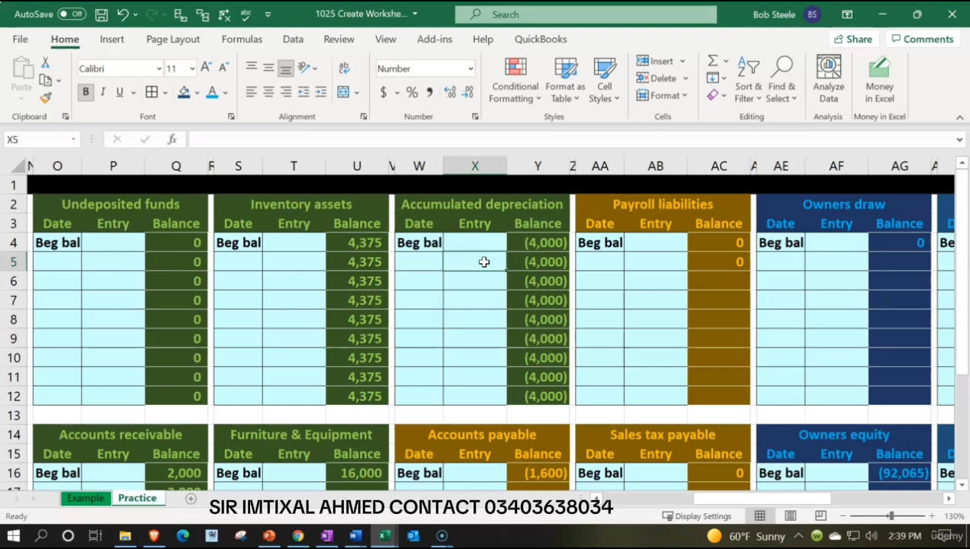
type("-500")
key("Return")
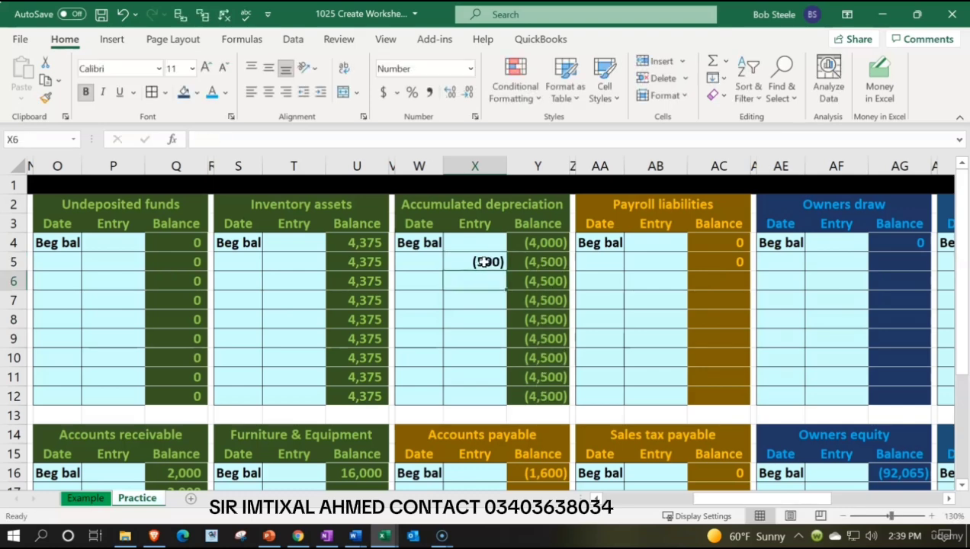
left_click(485, 262)
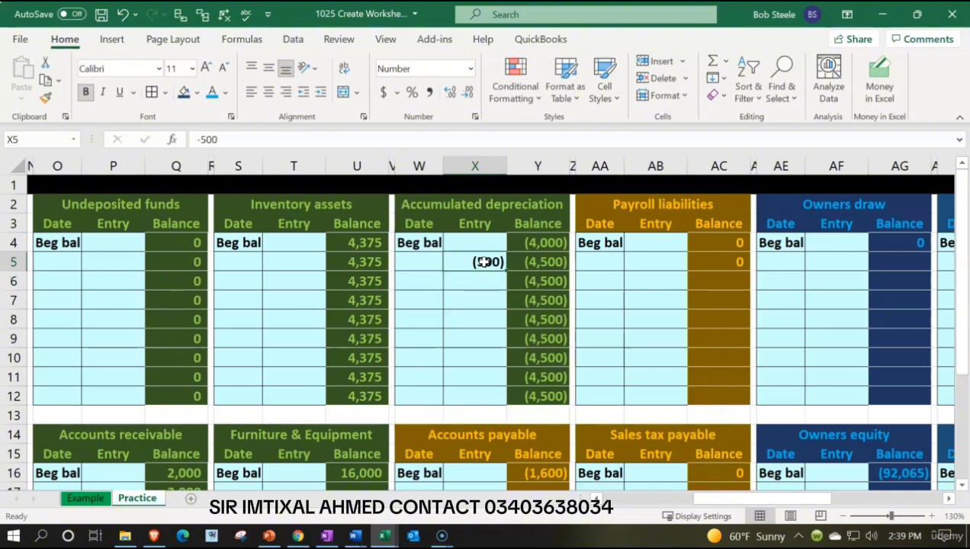
type("500")
key("Return")
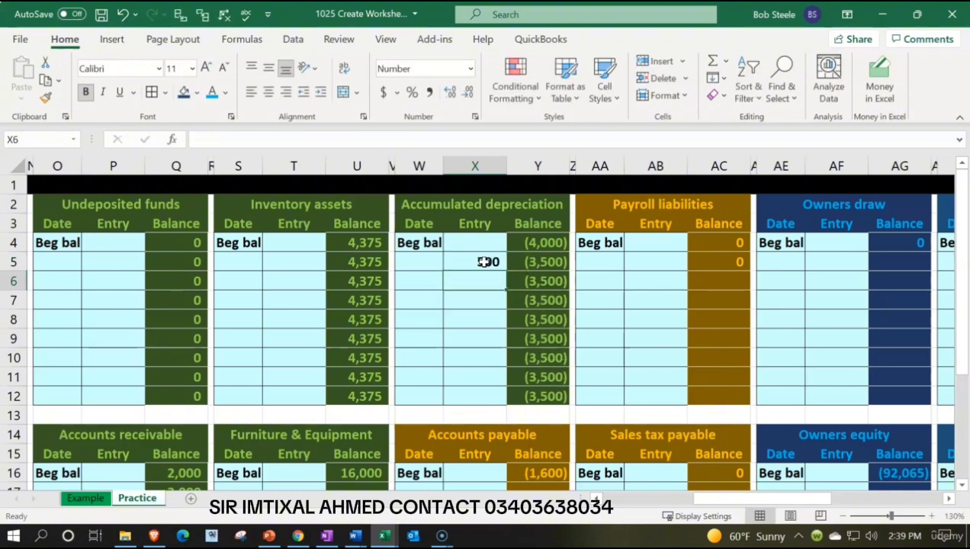
left_click(485, 261)
key("Delete")
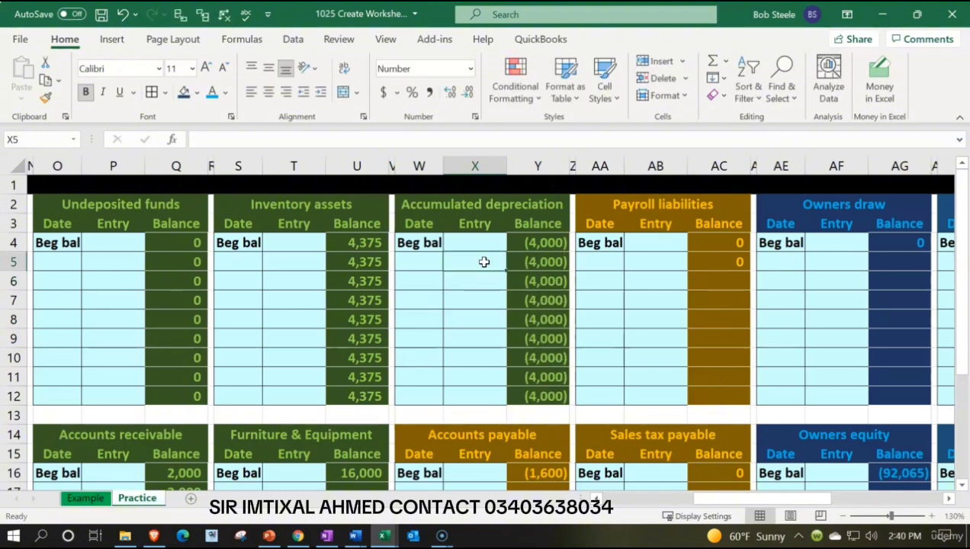
Fill the Payroll liabilities running balance formula from AC5 down through AC12.
left_click(739, 261)
left_click_drag(750, 270, 750, 402)
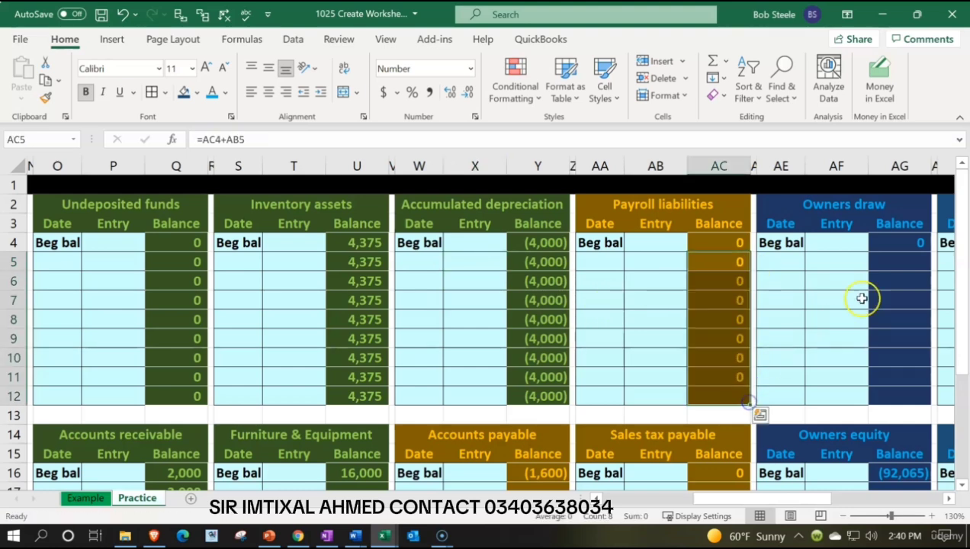
Add a running balance to the Owners draw ledger with =AG4+AF5 in AG5, filled down through AG12.
left_click(913, 253)
type("+")
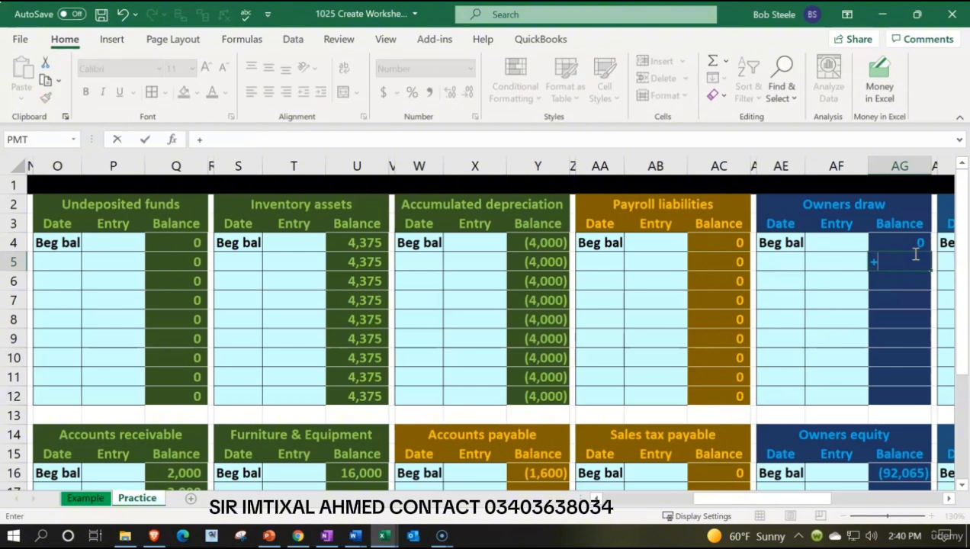
key("Up")
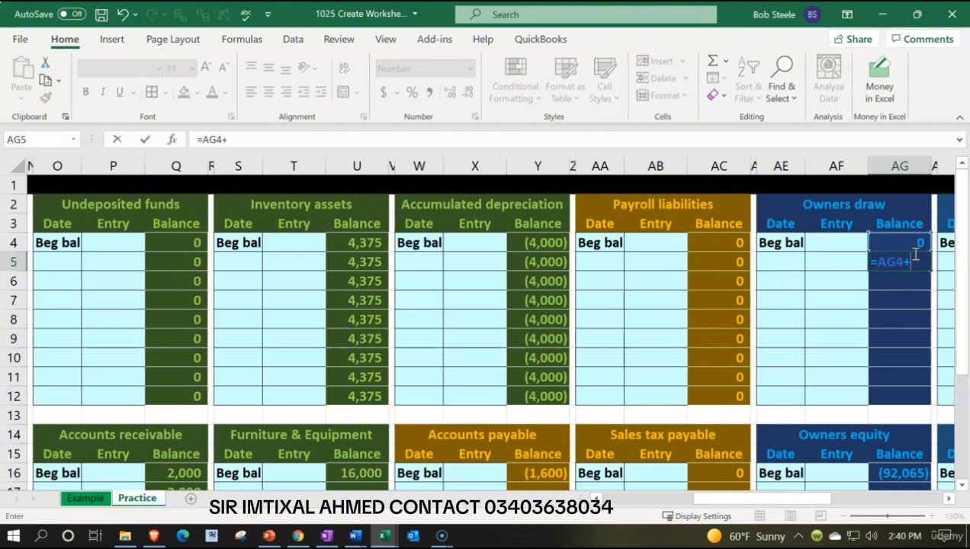
type("+")
key("Left")
key("Return")
left_click(924, 261)
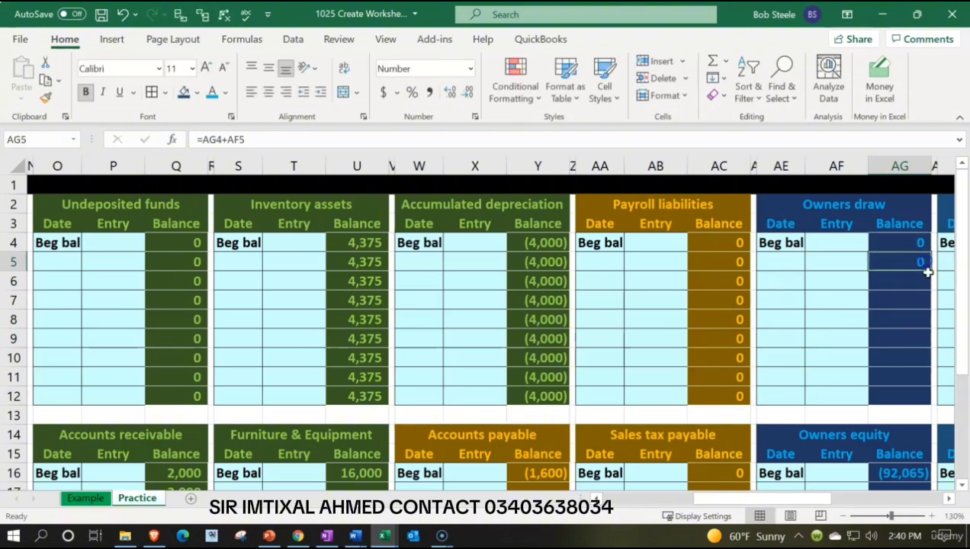
left_click_drag(931, 270, 927, 401)
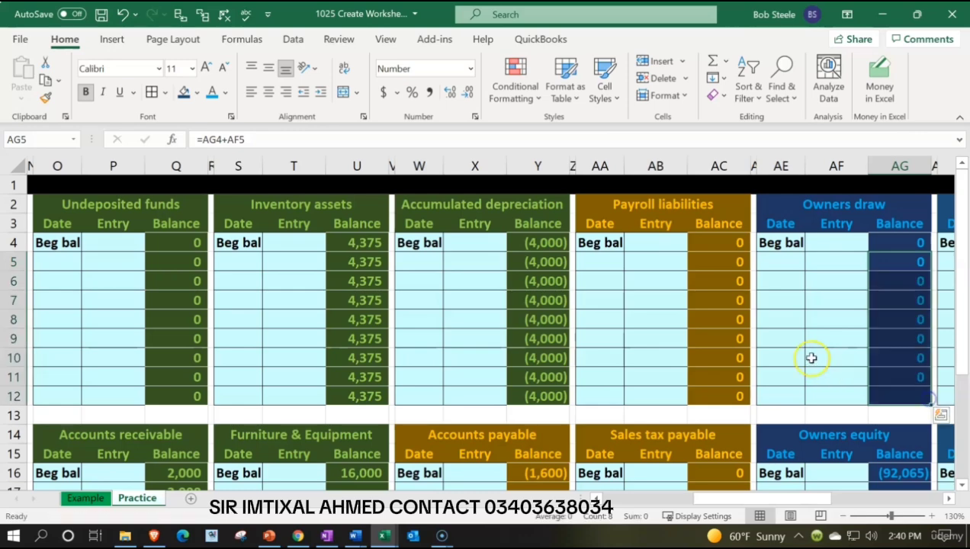
Add a running balance to the Furniture & Equipment ledger with =U16+T17 in U17, filled down through U24.
scroll(809, 358, "down", 3)
scroll(809, 357, "down", 1)
left_click(358, 265)
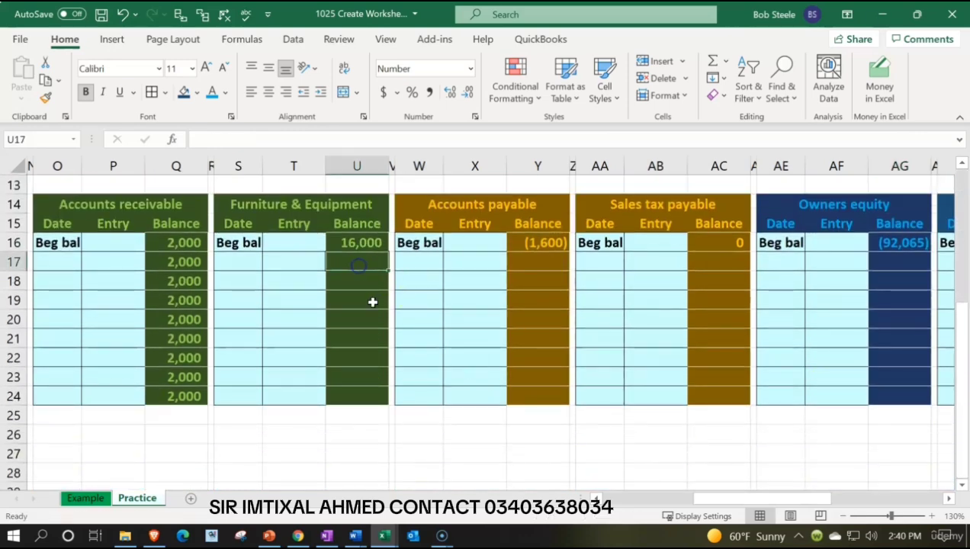
type("=")
key("Up")
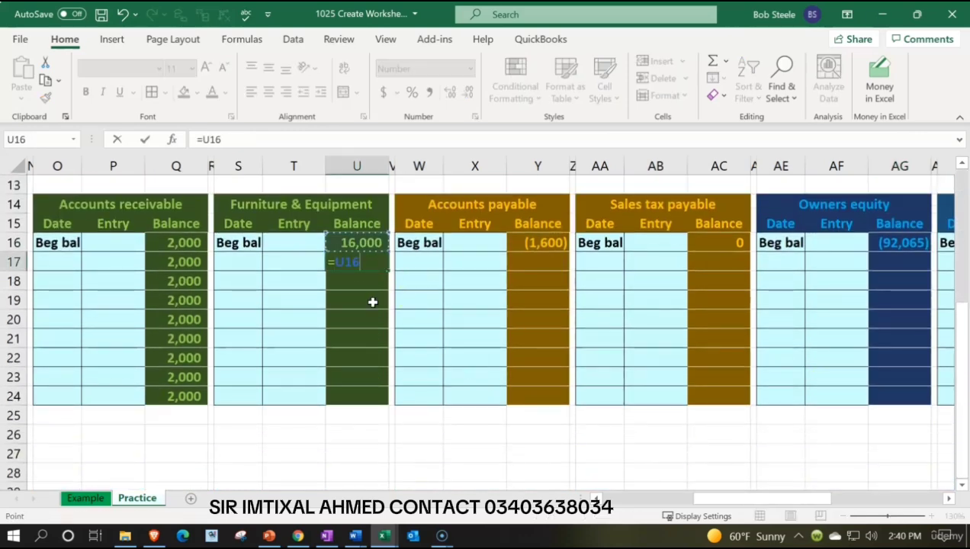
type("+")
key("Left")
key("Return")
left_click(374, 263)
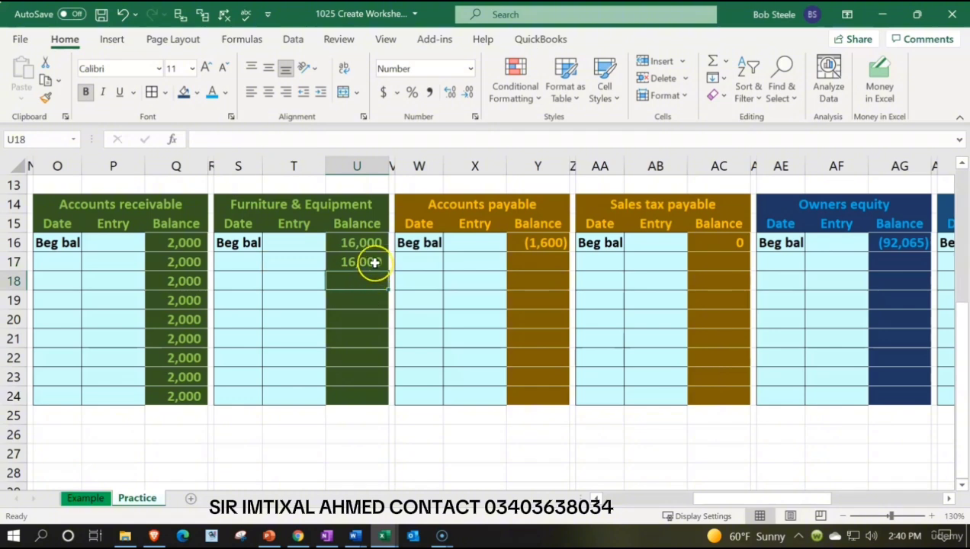
left_click_drag(389, 268, 392, 404)
Add a running balance to the Accounts payable ledger with =Y16+X17 in Y17, filled down through Y24.
left_click(532, 245)
left_click(532, 255)
type("=")
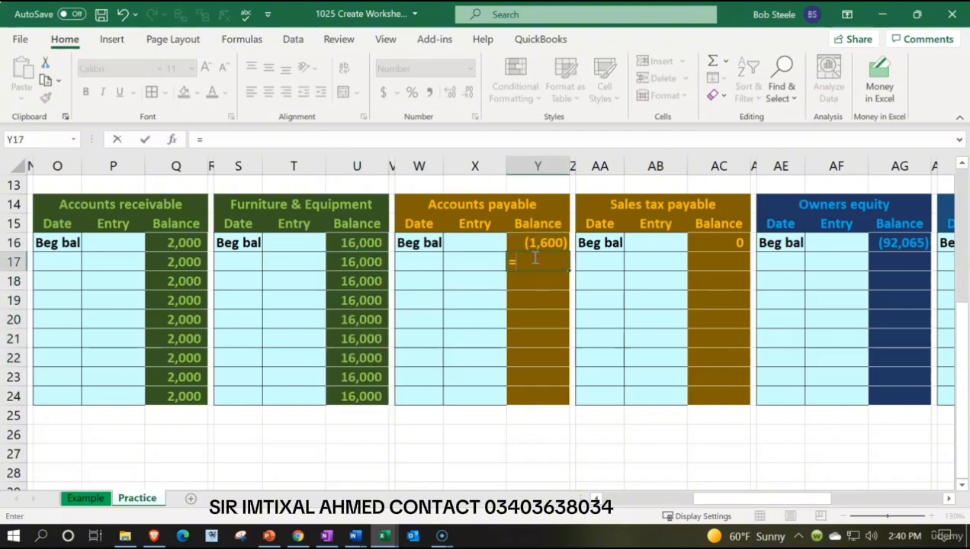
key("Up")
type("+")
key("Left")
key("Return")
left_click(531, 258)
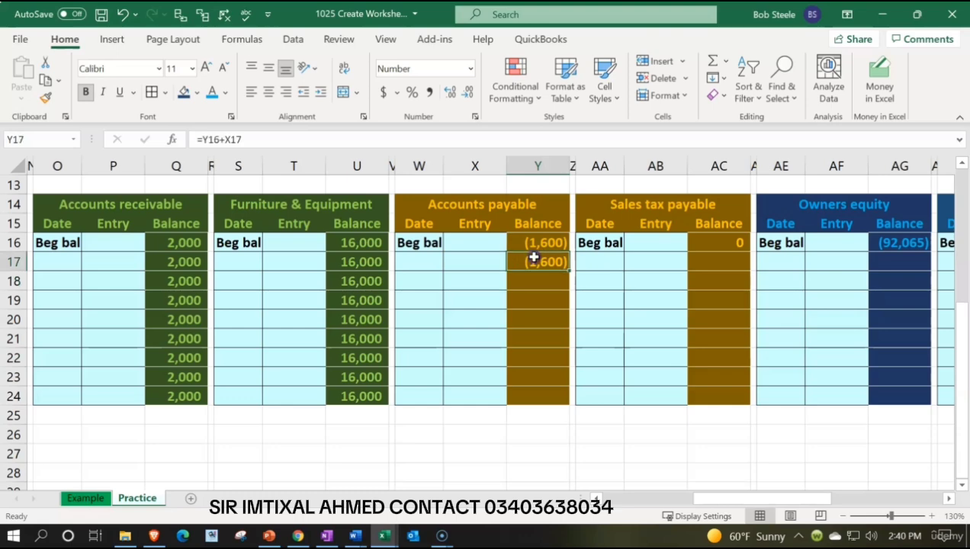
left_click_drag(559, 270, 569, 407)
Add a running balance to the Sales tax payable ledger with =AC16+AB17 in AC17, filled down through AC24.
left_click(712, 267)
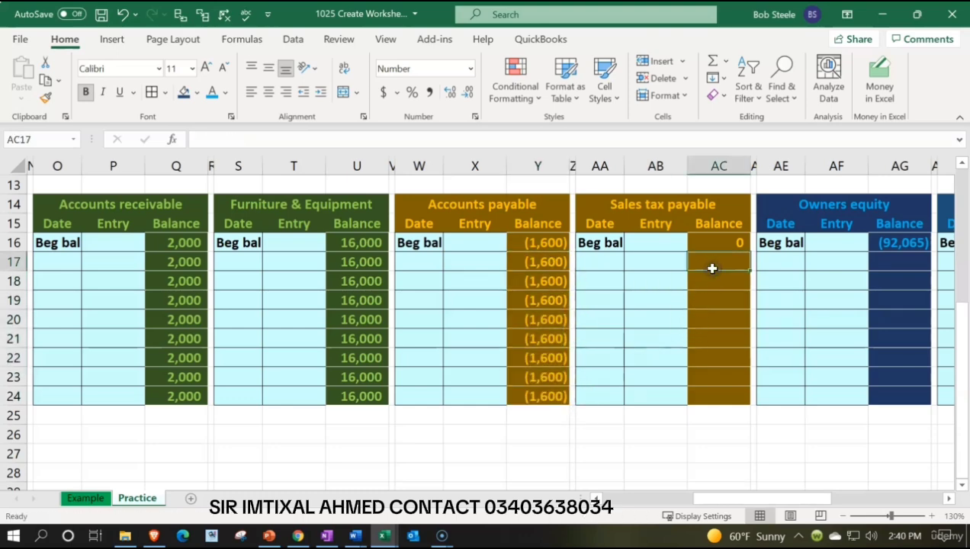
type("=")
key("Up")
type("+")
key("Left")
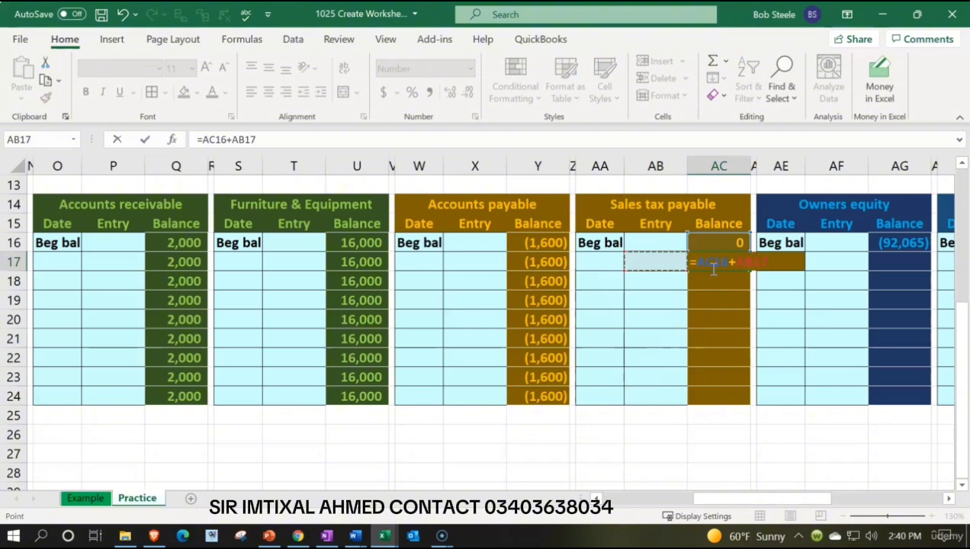
key("Return")
left_click(741, 265)
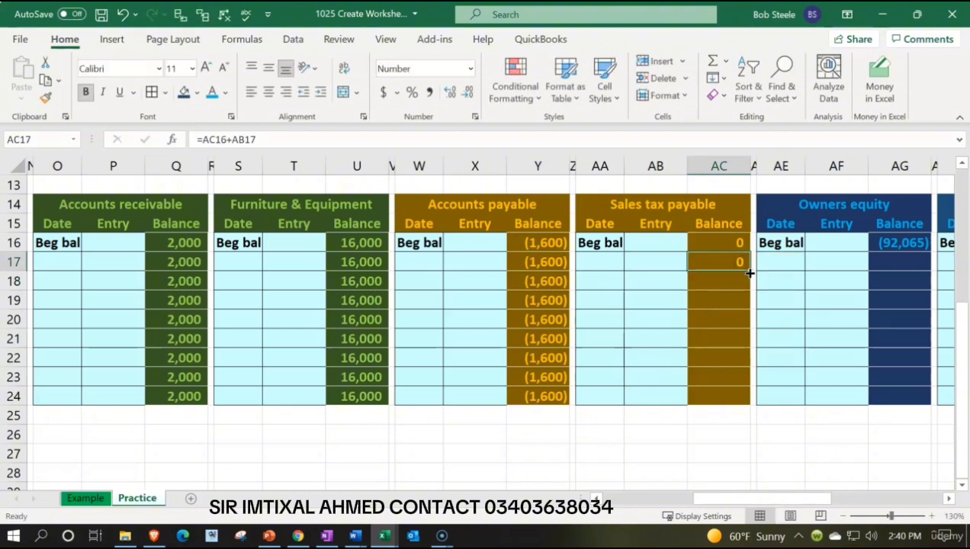
left_click_drag(750, 273, 752, 397)
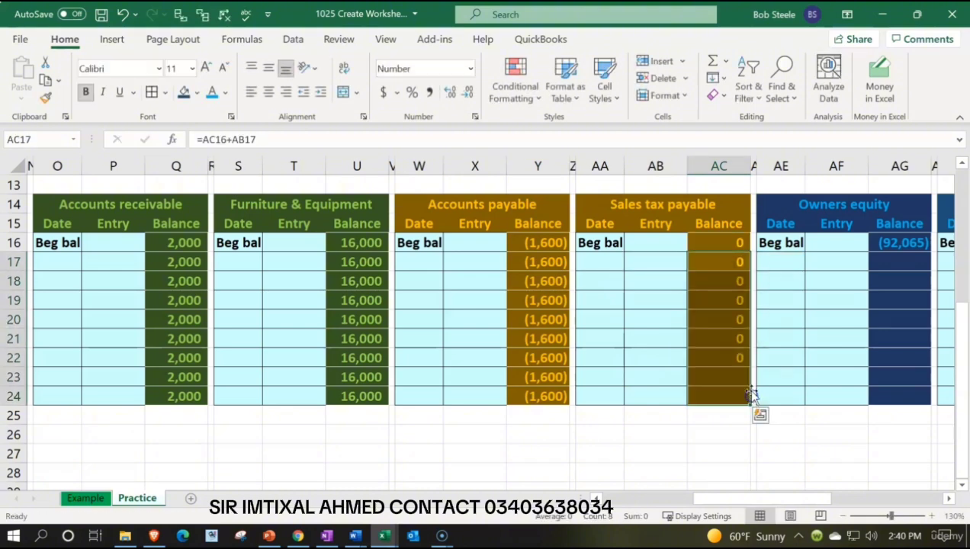
Copy the Sales tax payable formula in AC17 into Owners equity balances AG17:AG24 as formulas only, and open AG19 to check its formula.
left_click(726, 262)
right_click(726, 261)
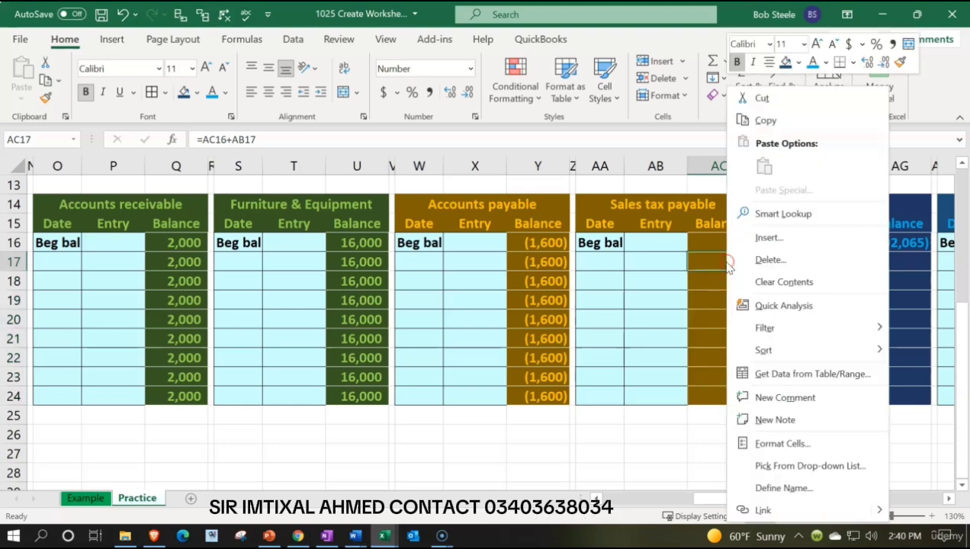
left_click(772, 123)
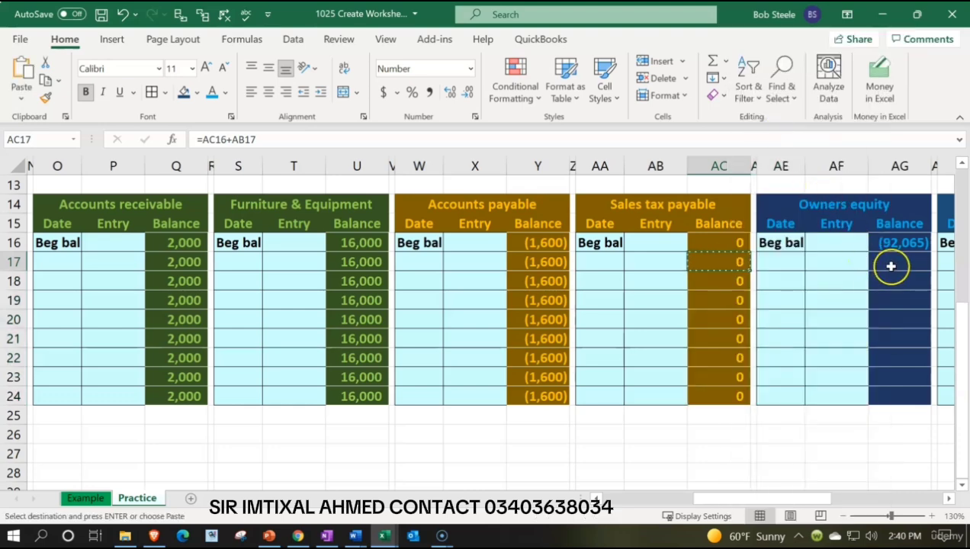
left_click(891, 262)
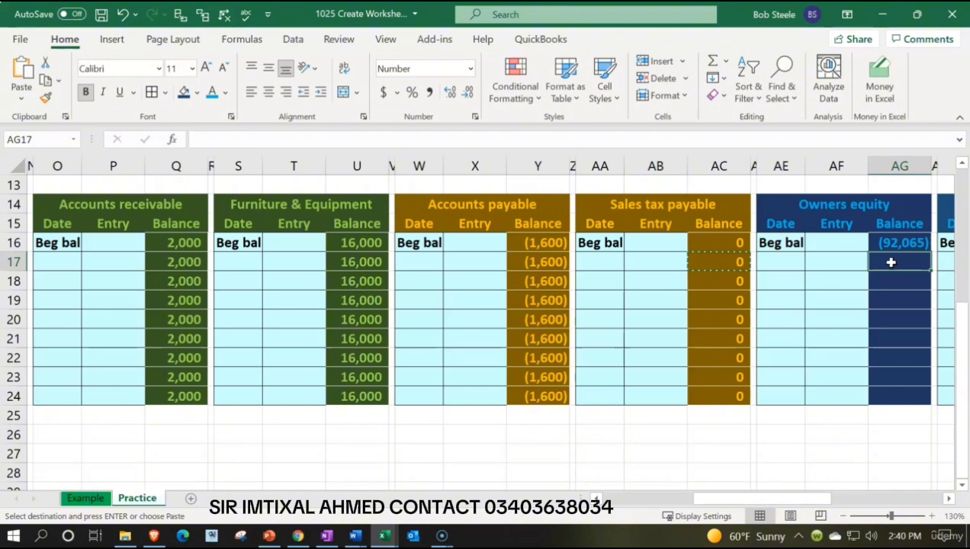
left_click_drag(890, 261, 887, 393)
right_click(889, 384)
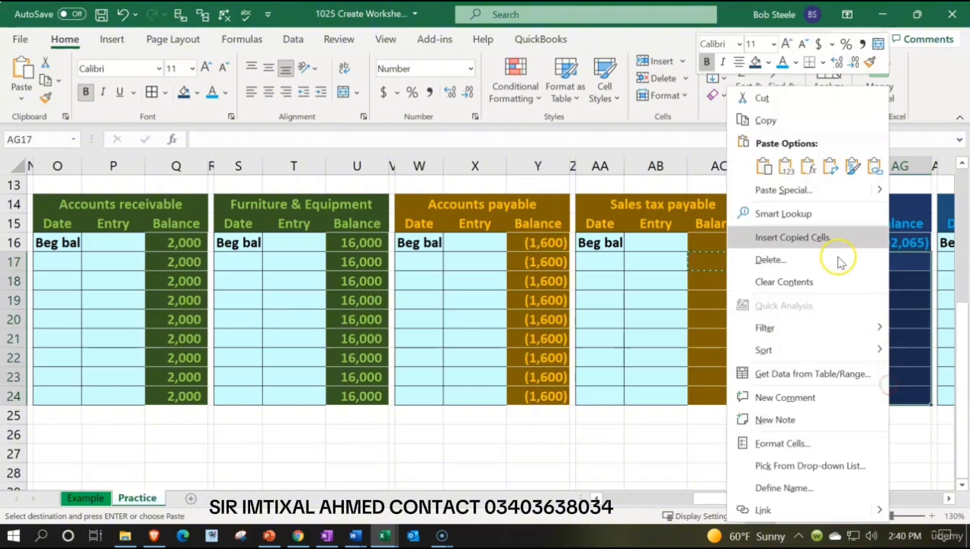
left_click(809, 168)
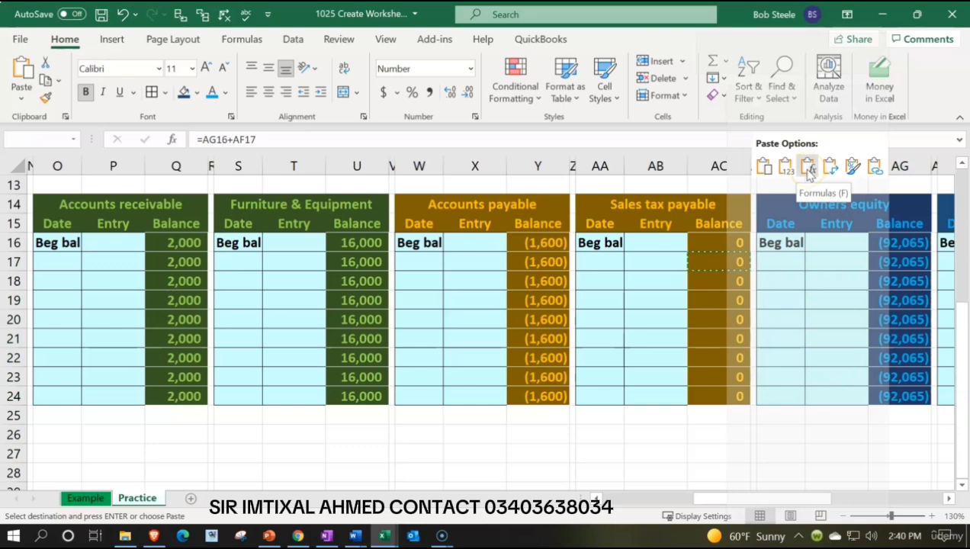
double_click(894, 300)
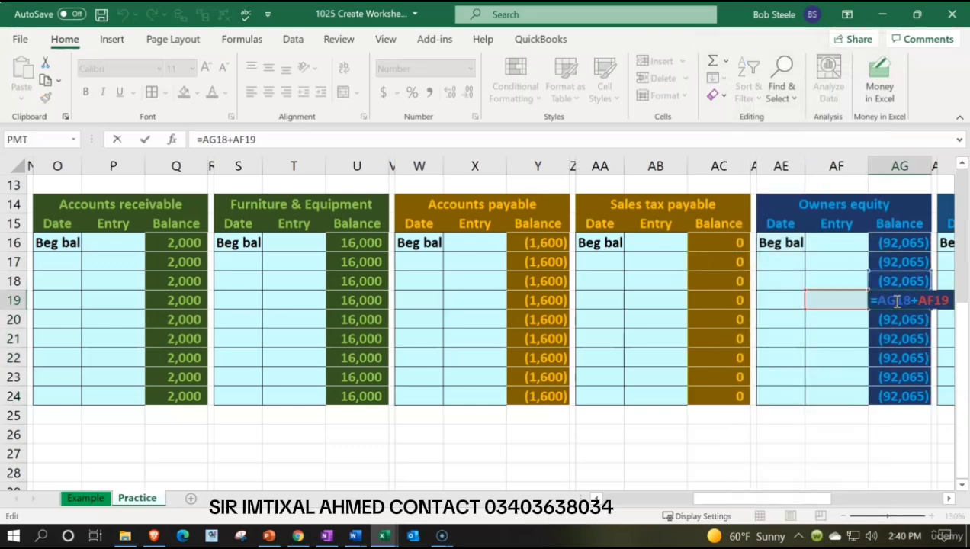
Finish checking the Owners equity balance formula in AG19.
key("Return")
scroll(897, 301, "up", 4)
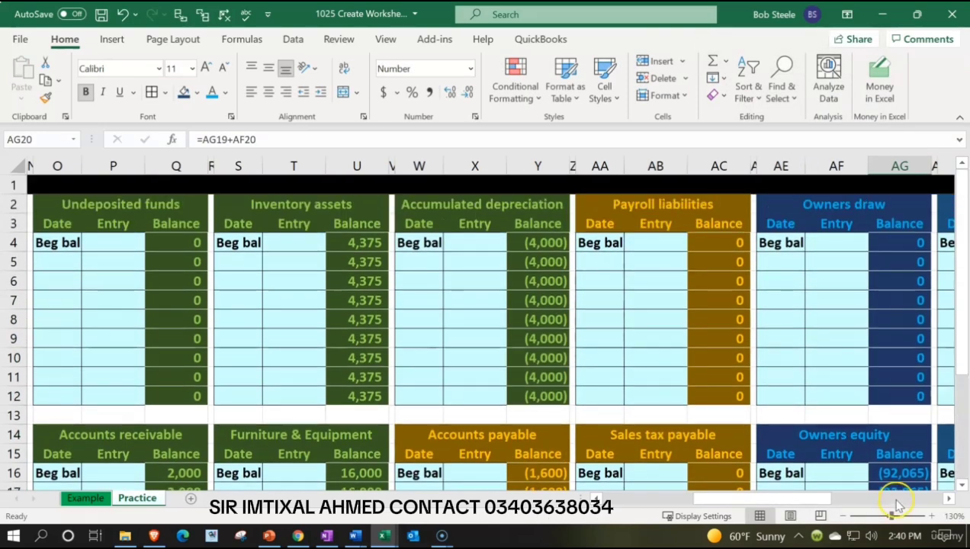
left_click_drag(820, 503, 939, 494)
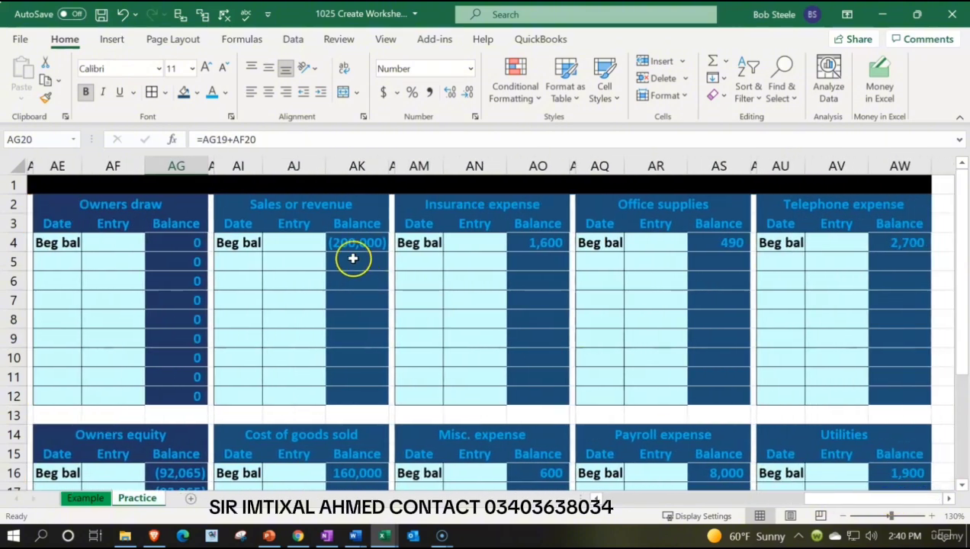
left_click_drag(353, 258, 360, 387)
right_click(360, 387)
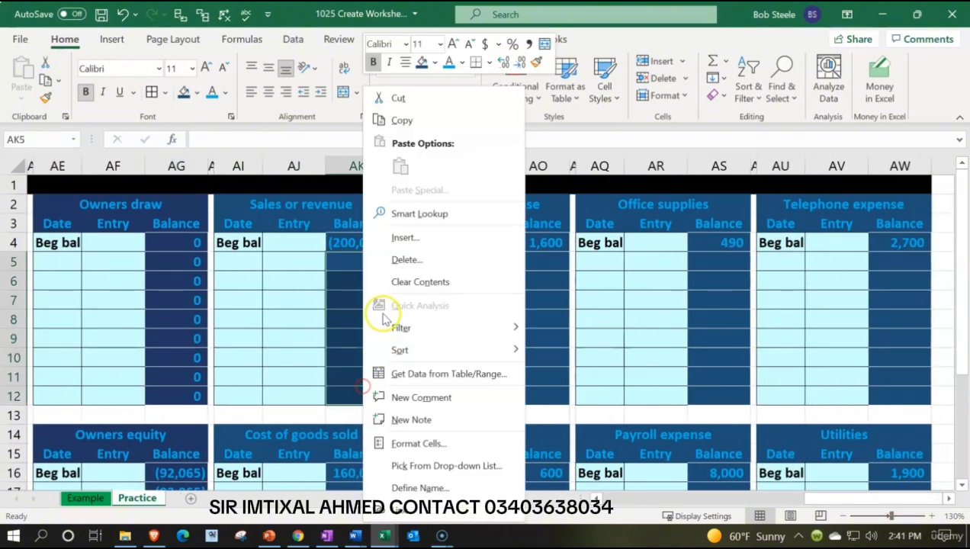
left_click(398, 289)
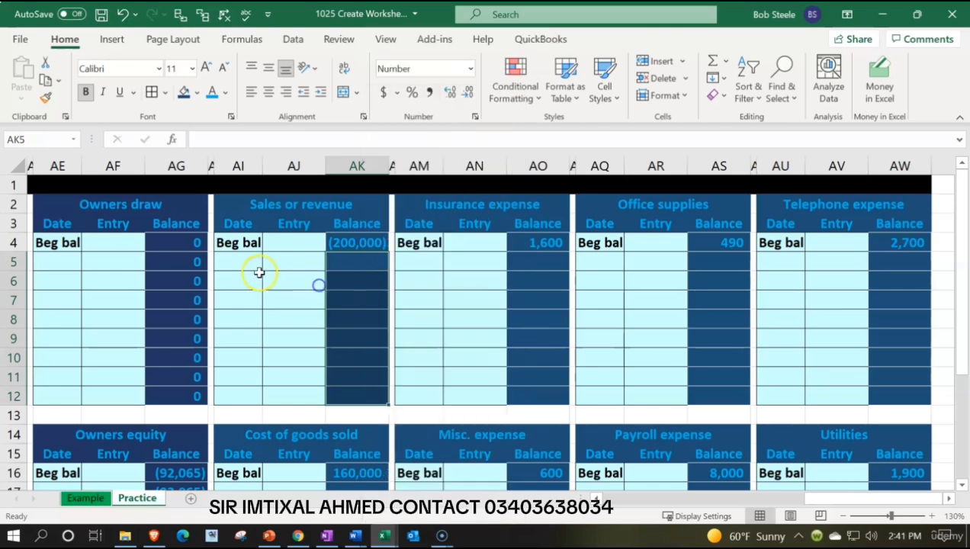
Copy the Owners draw formula in AG5 into Sales or revenue balances AK5:AK12 as formulas only.
left_click(176, 258)
right_click(176, 258)
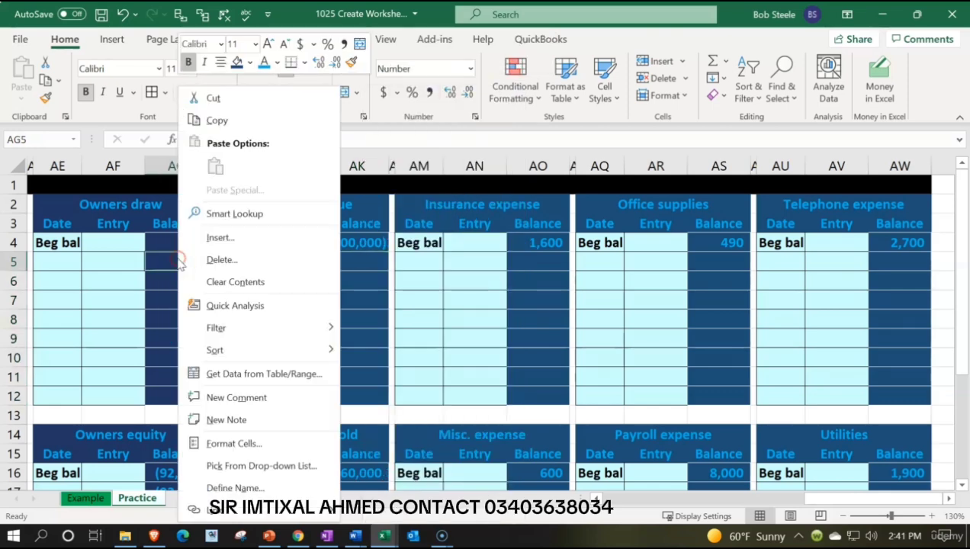
left_click(225, 128)
left_click_drag(357, 261, 358, 388)
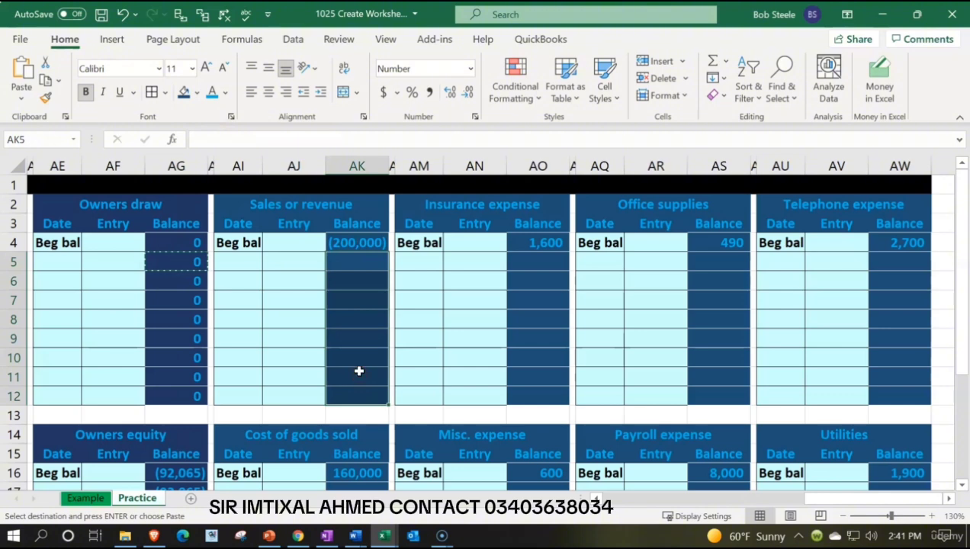
right_click(360, 365)
left_click(436, 167)
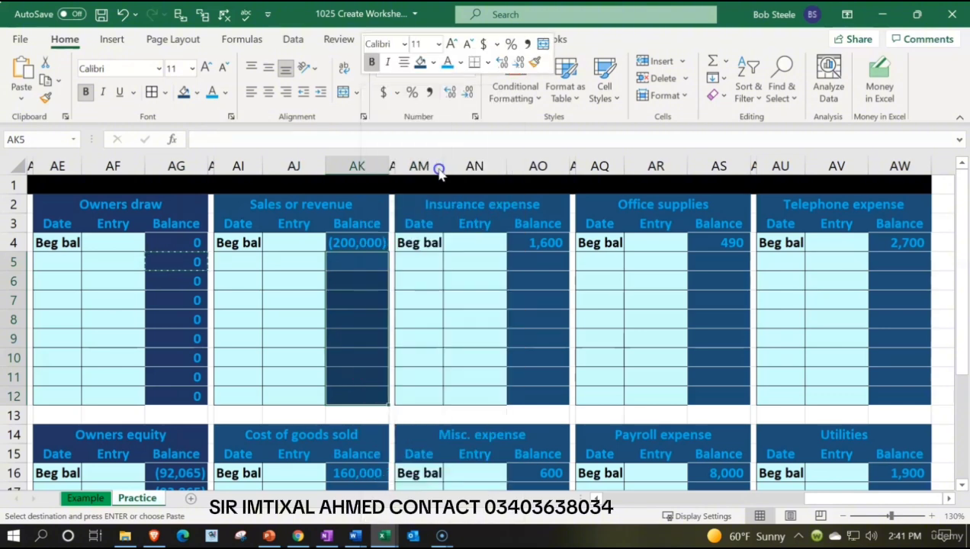
Paste the copied AG5 formula, as formulas only, into Insurance expense balances AO5:AO12 and Office supplies balances AS5:AS12.
left_click_drag(524, 259, 540, 395)
right_click(539, 356)
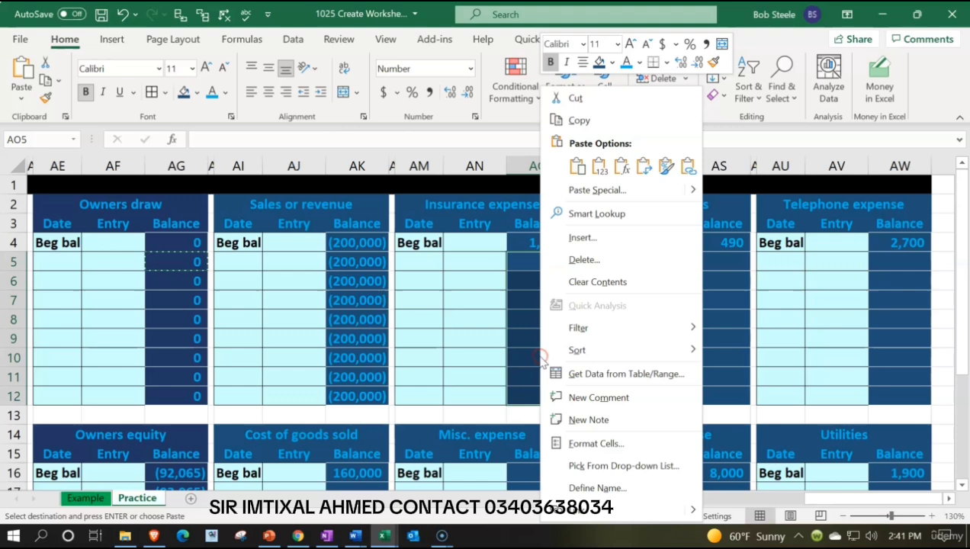
left_click(618, 166)
left_click_drag(695, 263, 709, 393)
right_click(709, 361)
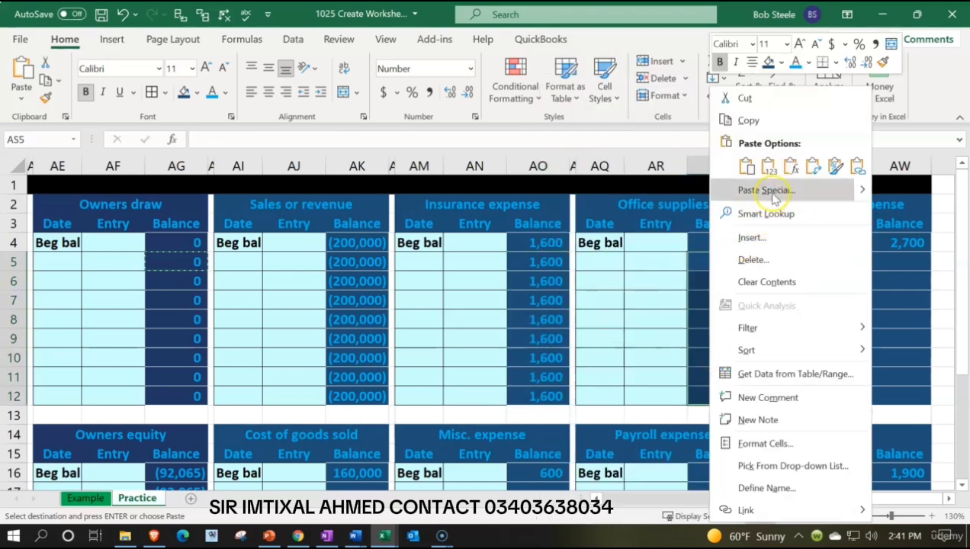
left_click(791, 168)
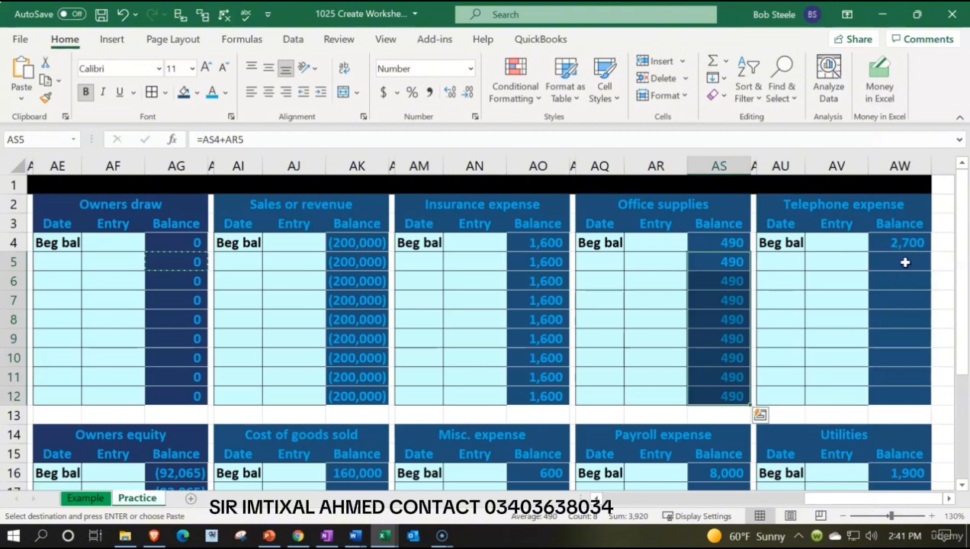
Fill Telephone expense balances AW5:AW12 with the copied AG5 formula, pasted as formulas only.
left_click_drag(906, 262, 902, 392)
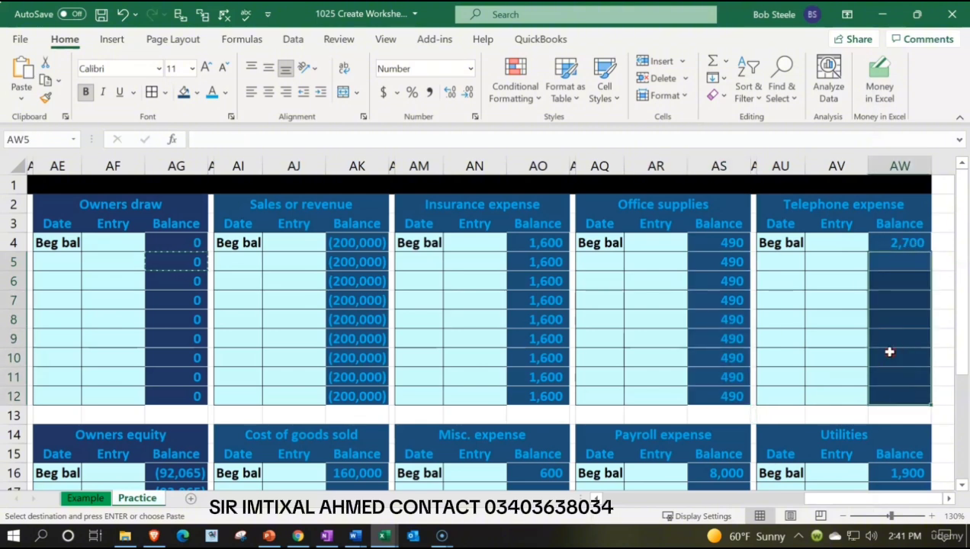
right_click(887, 350)
left_click(786, 167)
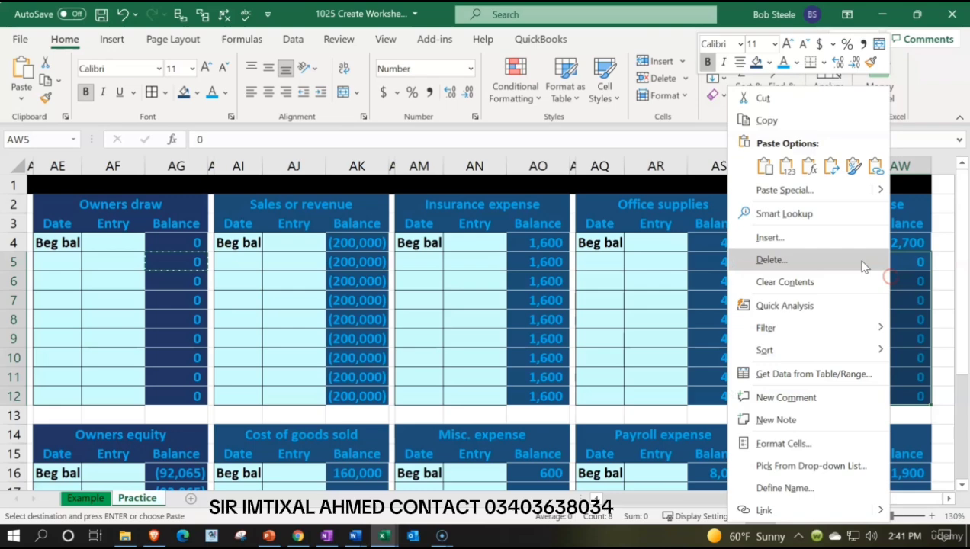
left_click(810, 165)
Paste the copied AG5 formula, as formulas only, into Cost of goods sold balances AK17:AK24 and Misc. expense balances AO17:AO24.
scroll(426, 288, "down", 3)
left_click_drag(368, 324, 372, 449)
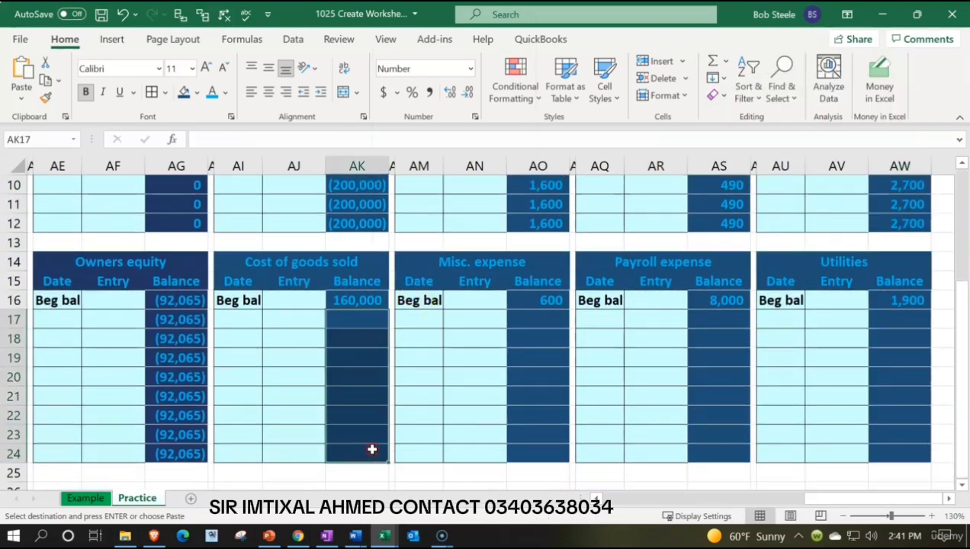
right_click(358, 385)
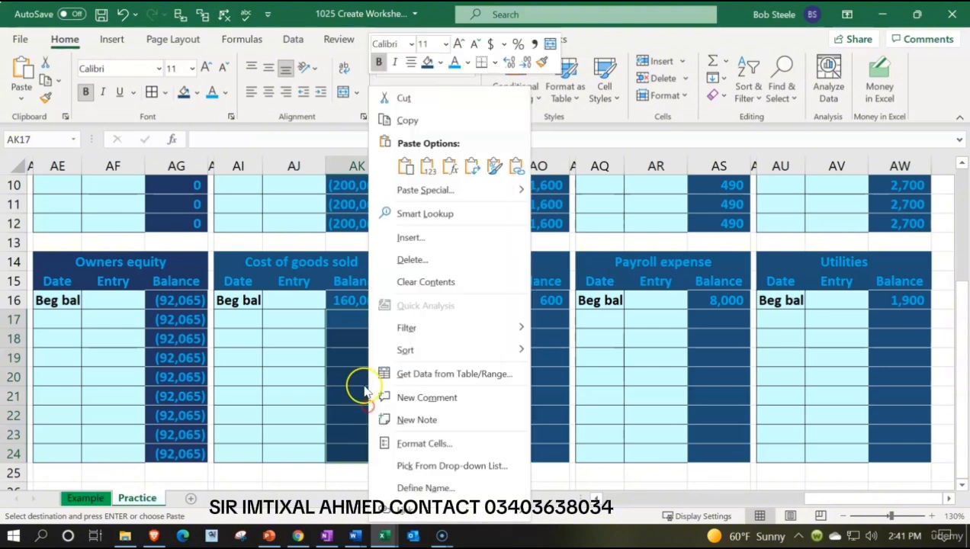
left_click(447, 172)
key("ctrl+c")
left_click_drag(550, 316, 548, 452)
right_click(538, 389)
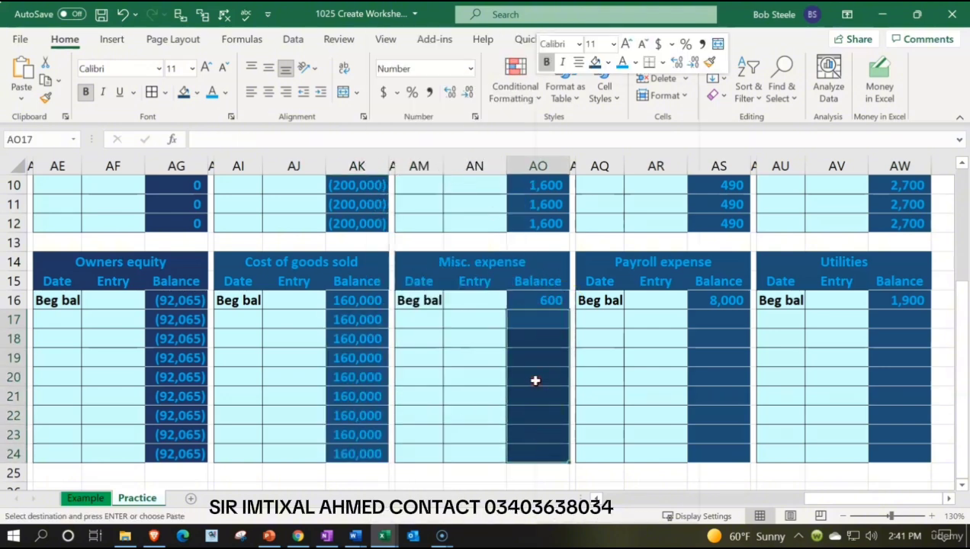
left_click(620, 169)
Paste the copied AG5 formula, as formulas only, into Payroll expense balances AS17:AS24 and Utilities balances AW17:AW24.
left_click_drag(718, 319, 721, 451)
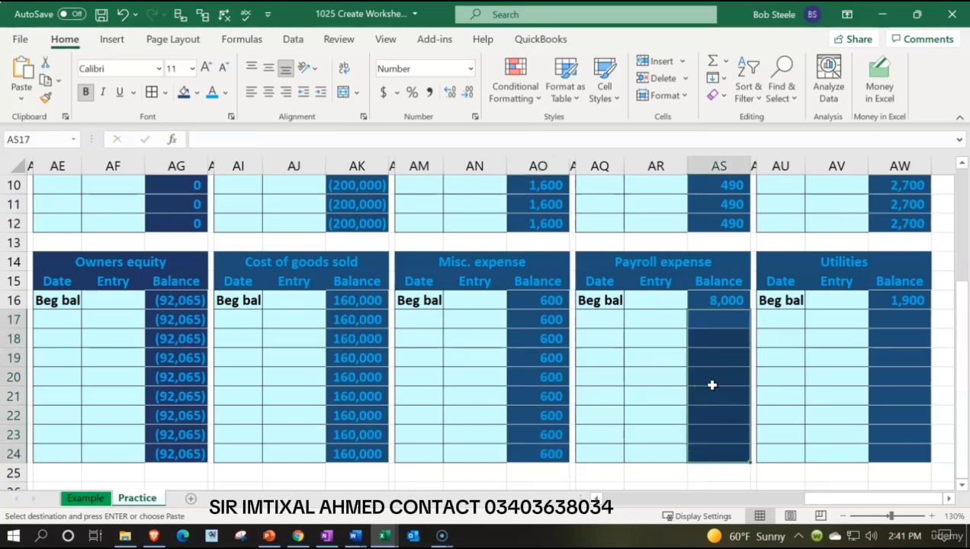
right_click(708, 354)
right_click(720, 347)
left_click(779, 202)
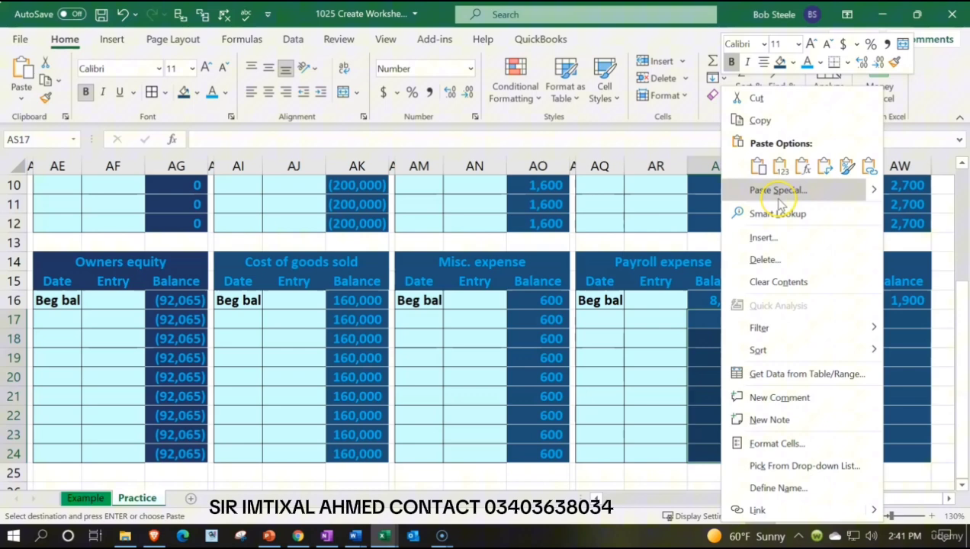
left_click(802, 166)
left_click_drag(911, 320, 916, 449)
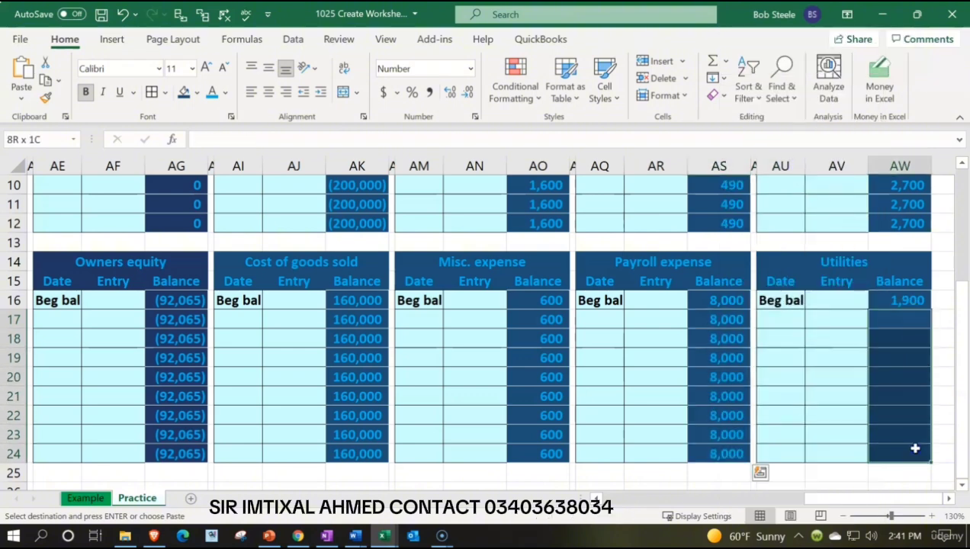
right_click(903, 342)
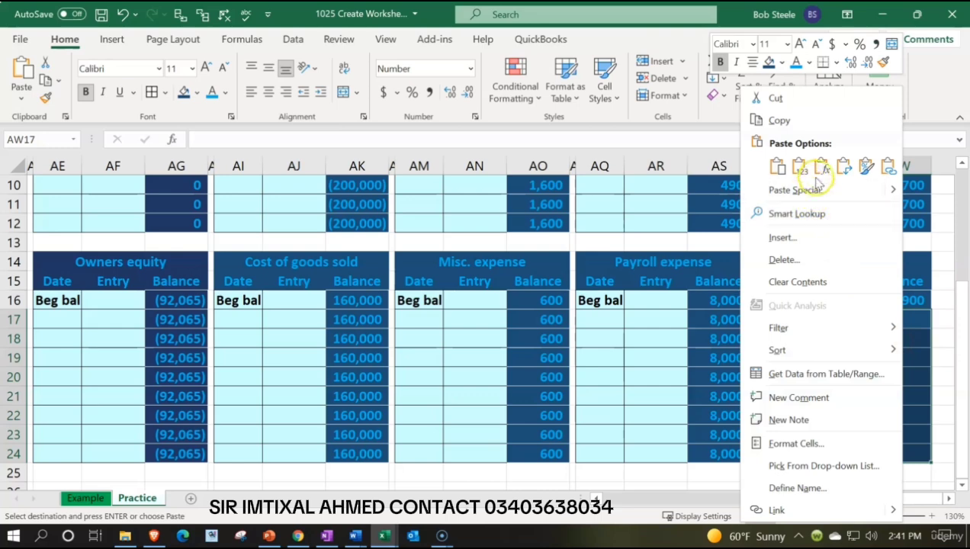
left_click(820, 169)
Review the running balances across the general ledger, from Telephone expense back to the Checking account.
scroll(825, 264, "up", 3)
left_click(842, 315)
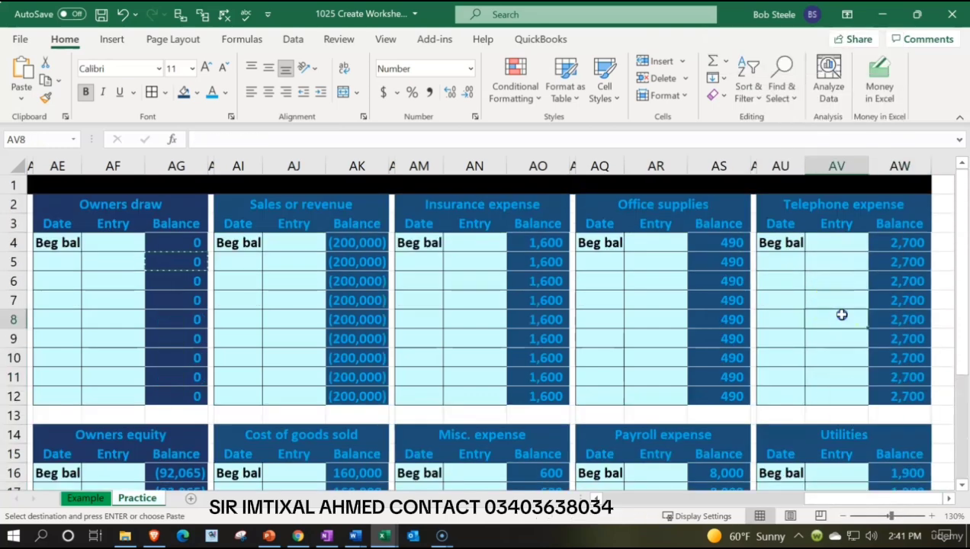
key("Right")
key("Right")
key("Right")
key("Left")
key("Left")
key("Left")
key("Left")
key("Left")
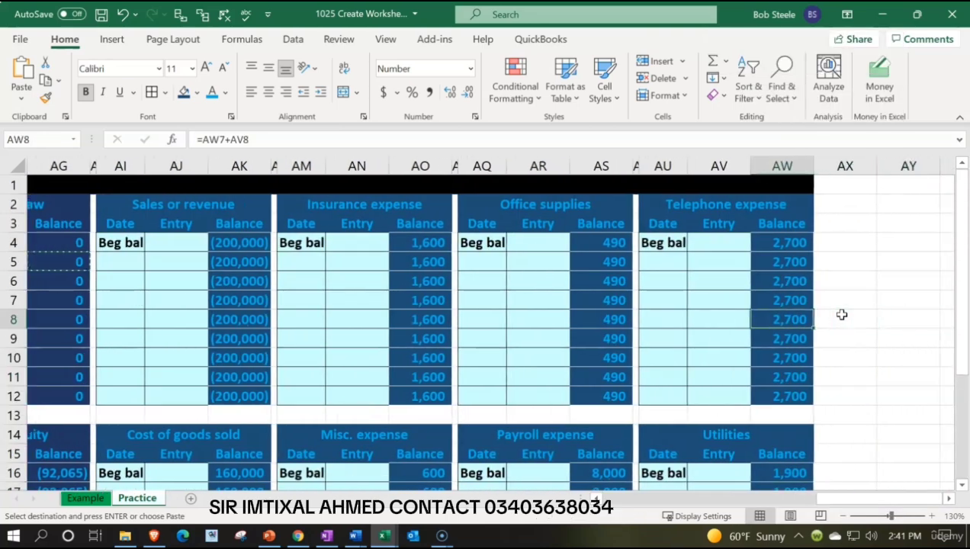
key("Left")
key("Left")
key("Left")
key("Left")
key("Left")
key("Left")
key("Left")
key("Left")
key("Left")
key("Left")
key("Left")
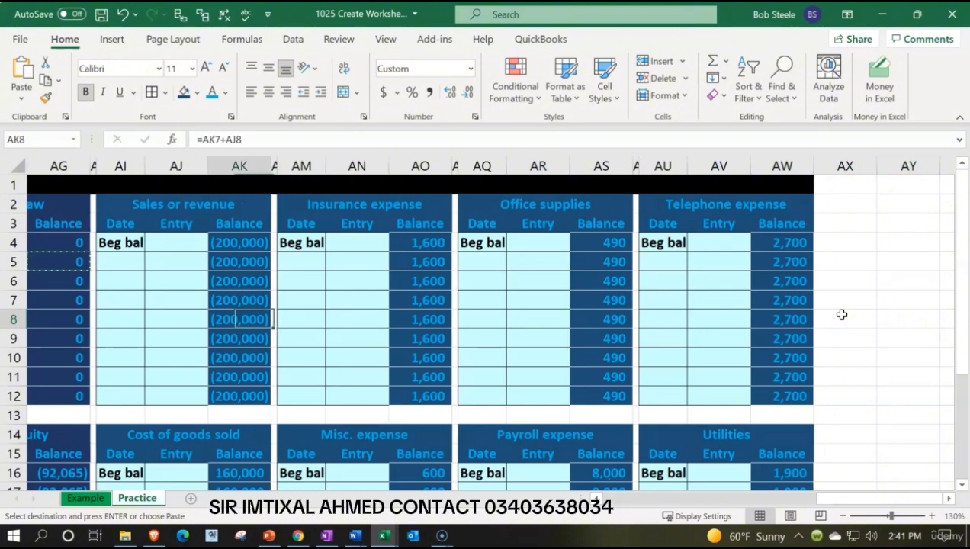
key("Left")
key("Left")
key("Left")
key("Left")
key("Left")
key("Left")
key("Left")
key("Left")
key("Left")
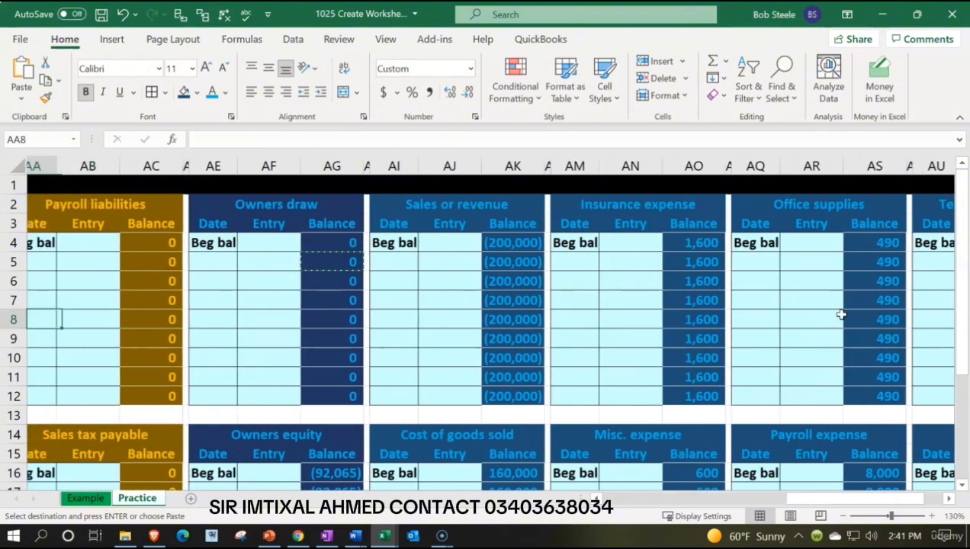
key("Left")
key("Left")
key("Left")
key("Left")
key("Left")
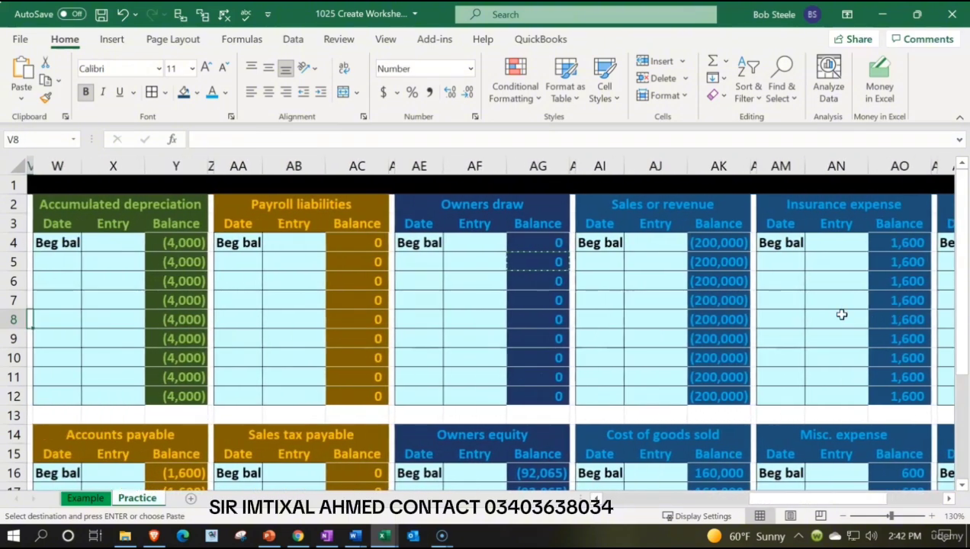
key("Left")
key("Left")
key("Left")
key("Left")
key("Left")
key("Left")
key("Left")
key("Left")
key("Left")
key("Left")
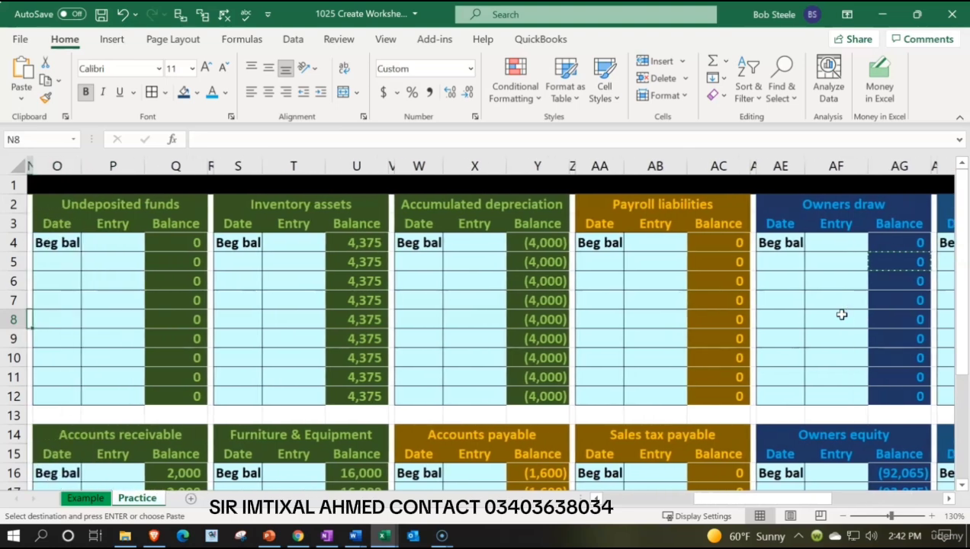
key("Left")
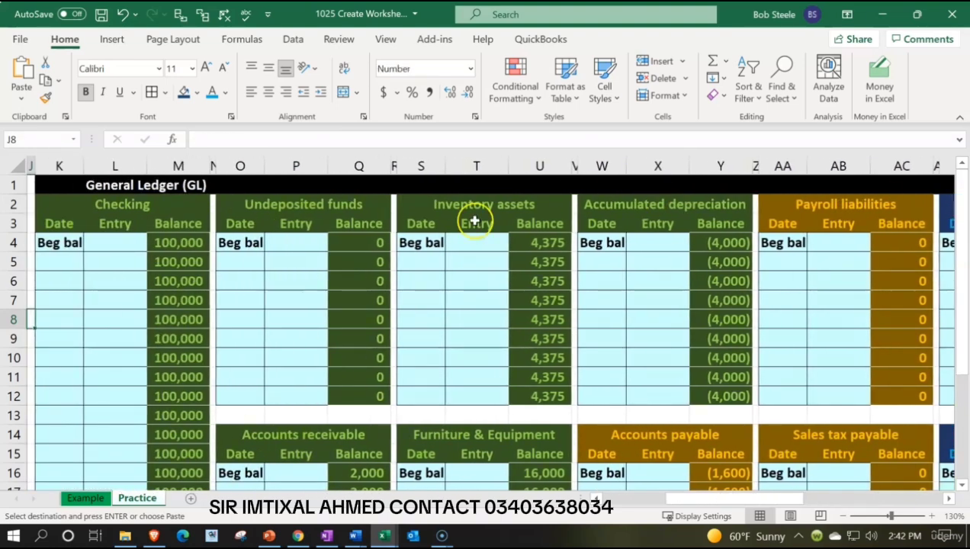
Fill cell K1, beside the General Ledger (GL) heading, with white.
left_click(74, 185)
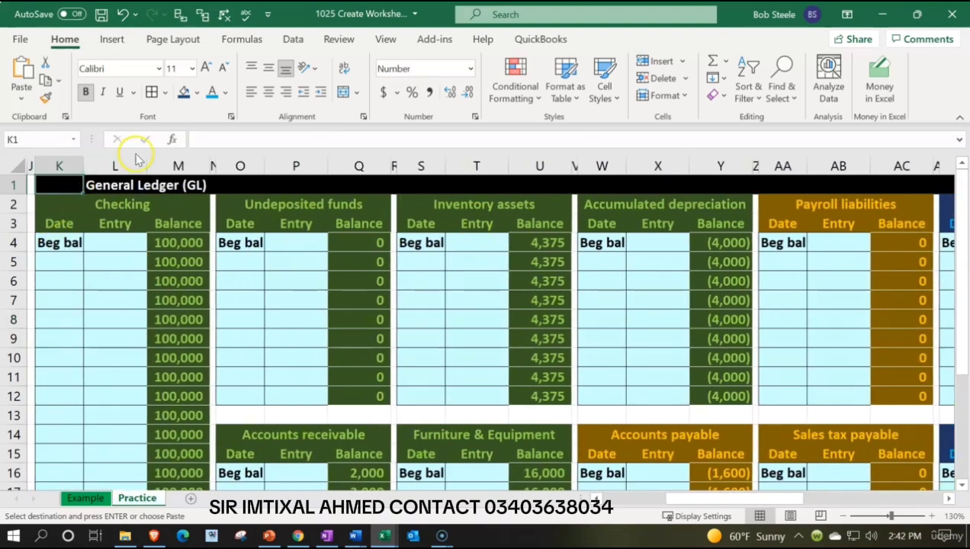
left_click(197, 92)
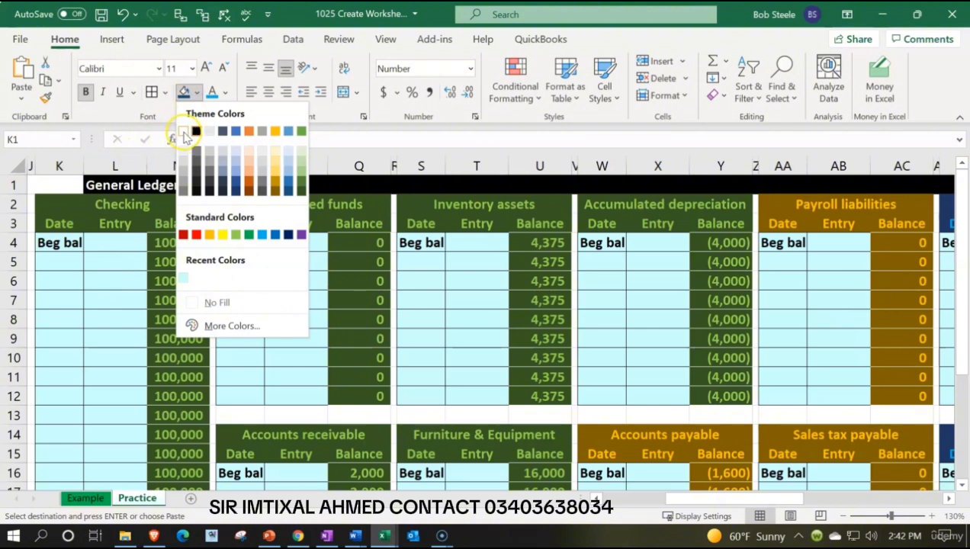
left_click(183, 131)
left_click(226, 93)
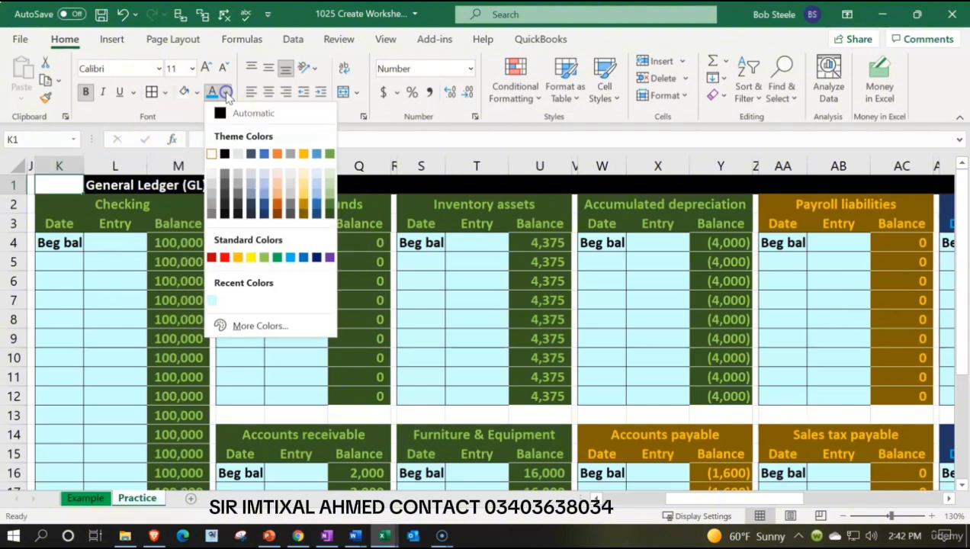
left_click(226, 93)
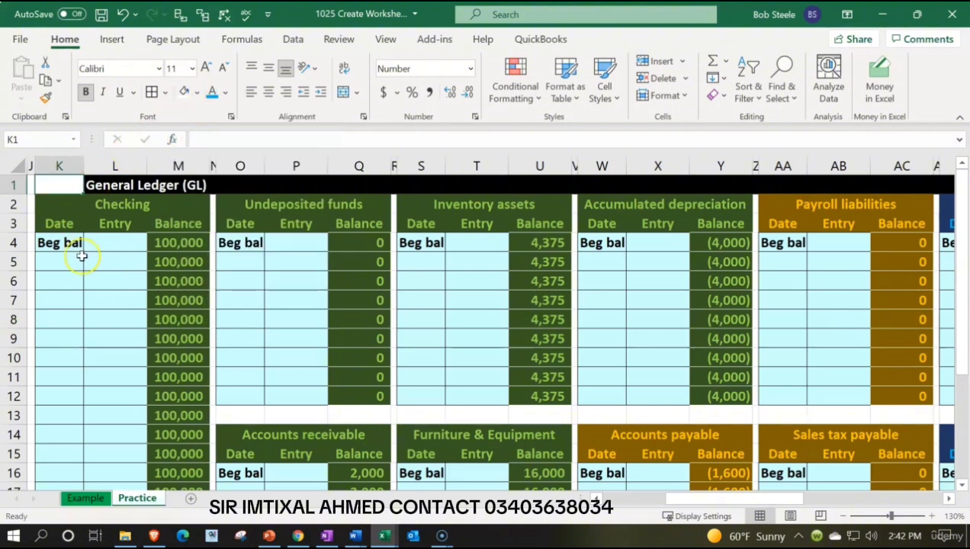
type("=")
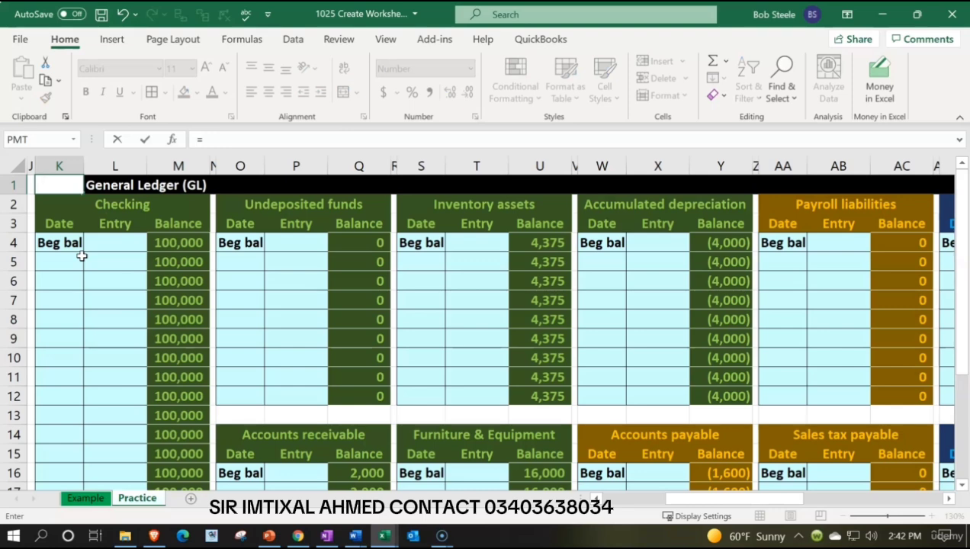
key("Escape")
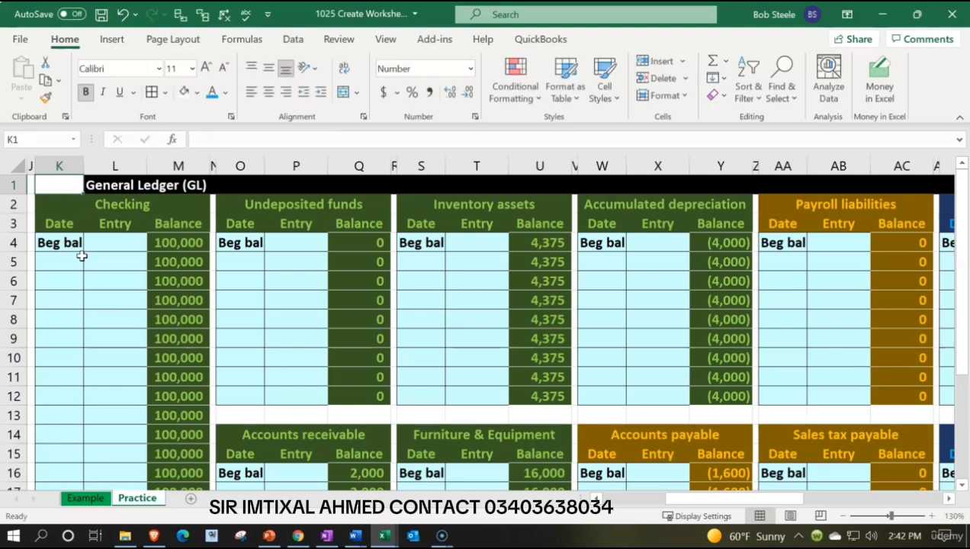
Set K1's font colour to black and begin its formula with the Checking and Undeposited funds ending balances, M24+Q12.
left_click(229, 87)
left_click(222, 113)
type("=")
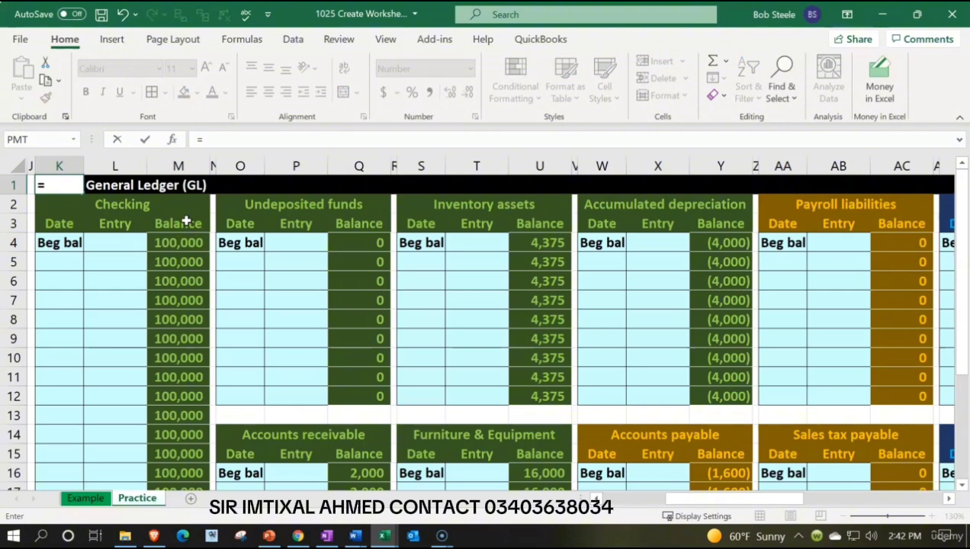
scroll(238, 337, "down", 4)
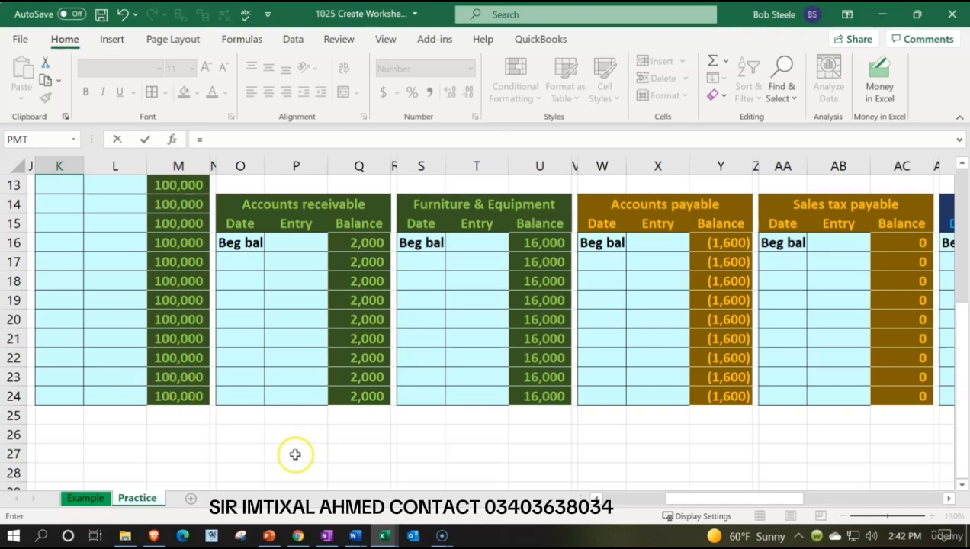
left_click(193, 396)
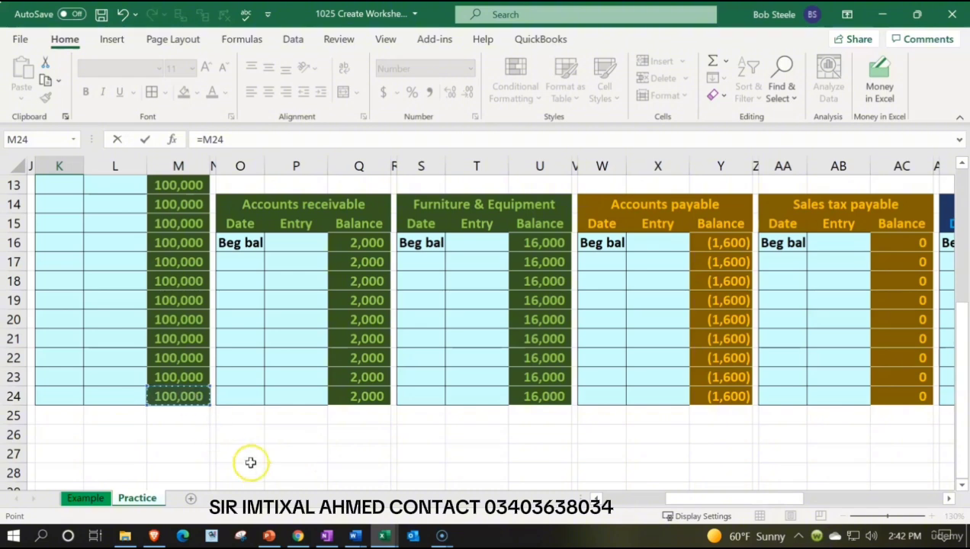
type("+")
left_click(381, 401)
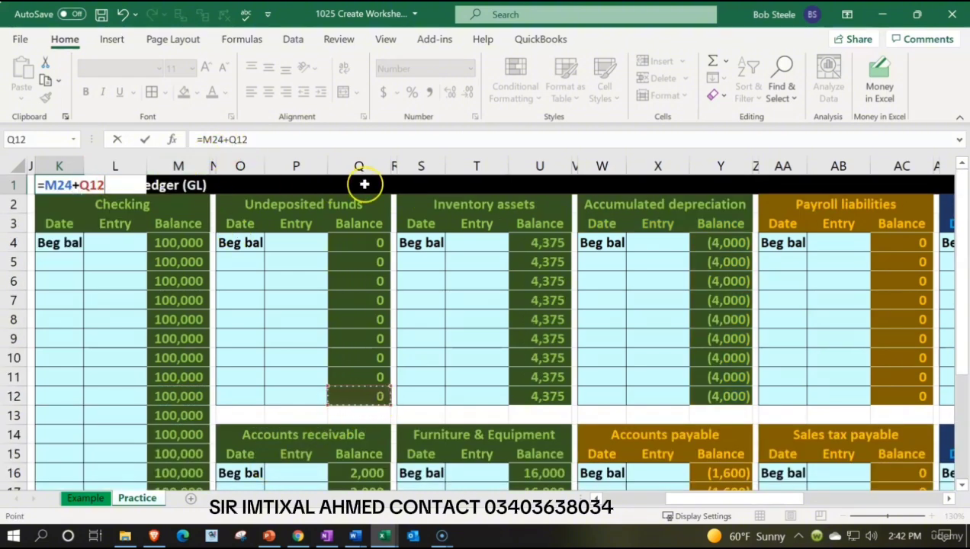
Add the ending balances of Accounts receivable (Q24), Inventory assets (U12) and Furniture & Equipment (U24) to the K1 formula.
type("+")
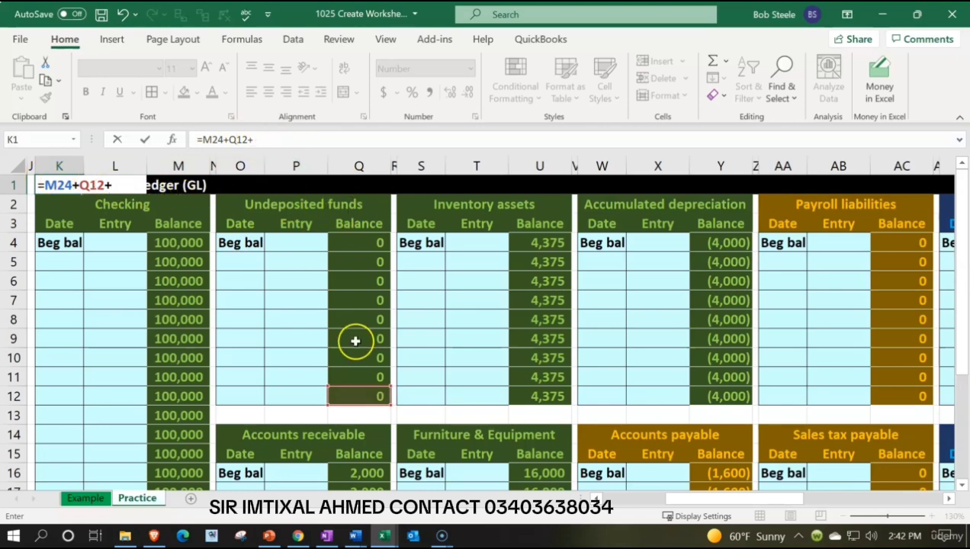
scroll(355, 341, "down", 4)
left_click(381, 393)
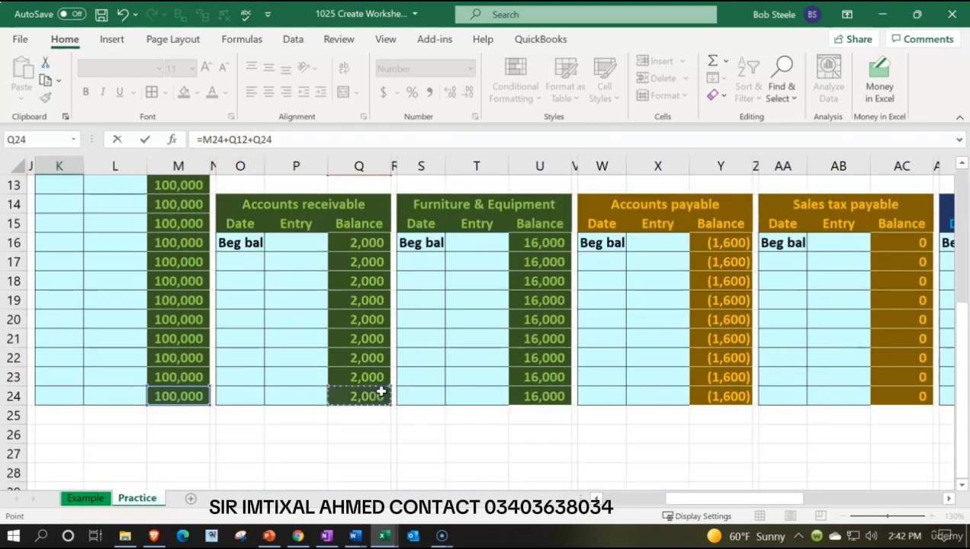
type("+")
scroll(548, 402, "up", 3)
left_click(549, 340)
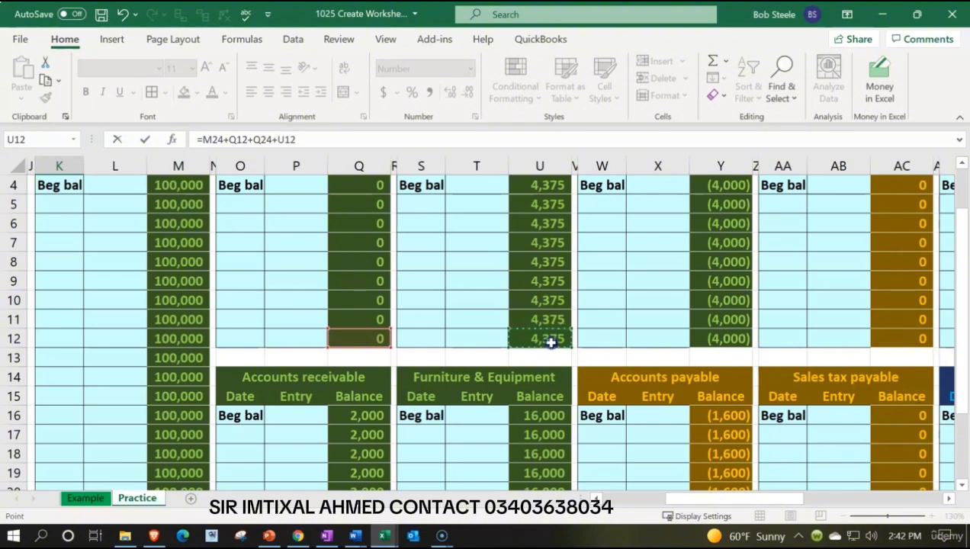
type("+")
scroll(549, 340, "down", 2)
left_click(546, 454)
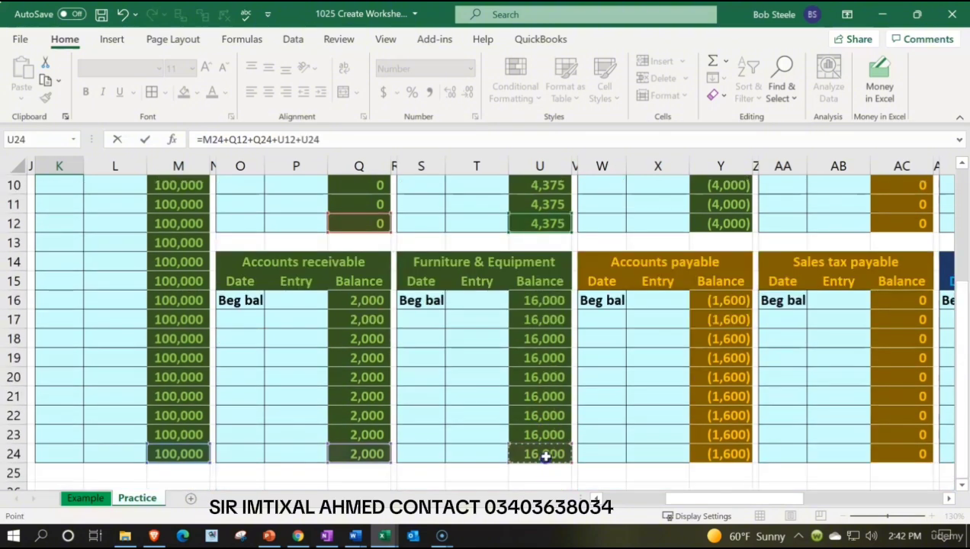
Extend the K1 formula with the Accumulated depreciation, Accounts payable, Payroll liabilities and Sales tax payable ending balances: Y12, Y24, AC12 and AC24.
type("+")
left_click(730, 224)
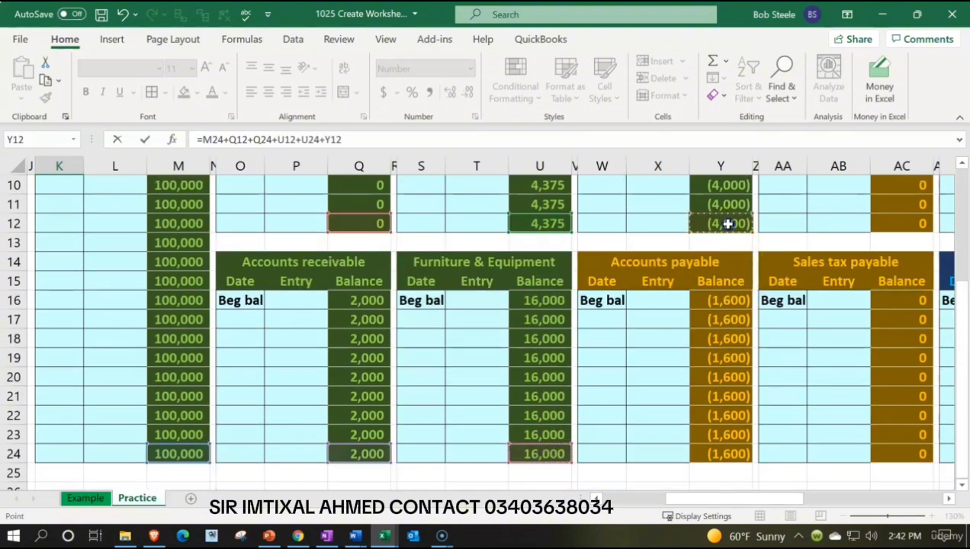
type("+")
left_click(721, 450)
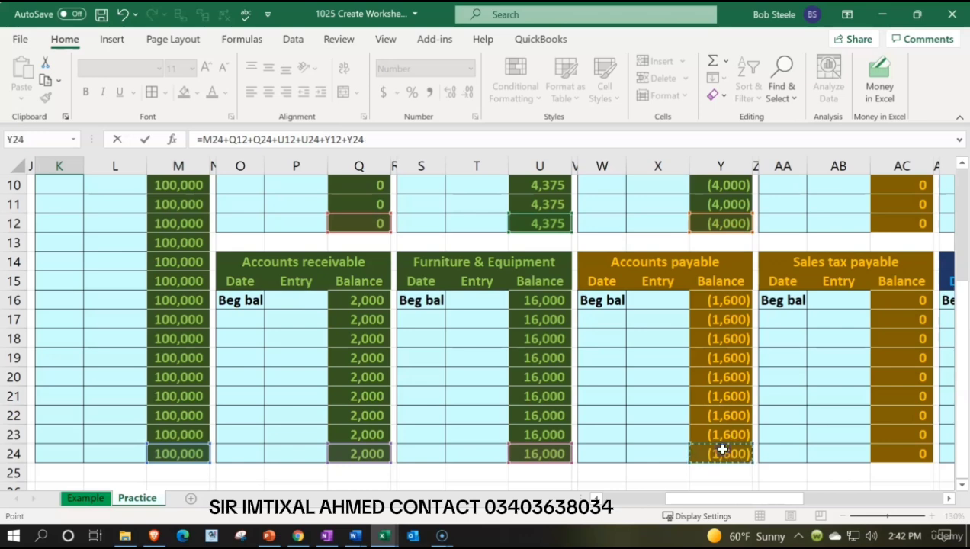
type("+")
left_click(907, 222)
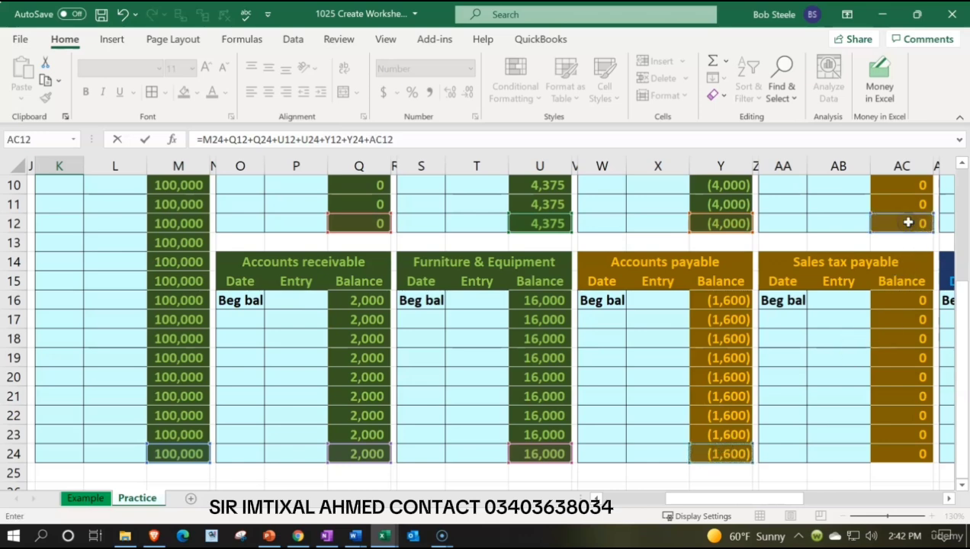
type("+")
left_click(898, 450)
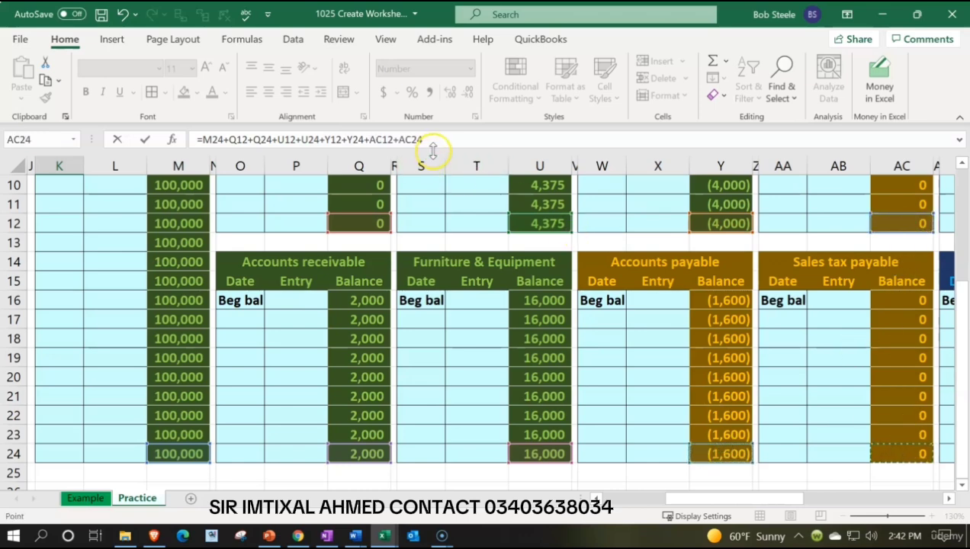
Continue the K1 sum with the ending balances in AG12, AG24 (Owners equity) and AK12.
left_click_drag(732, 497, 857, 481)
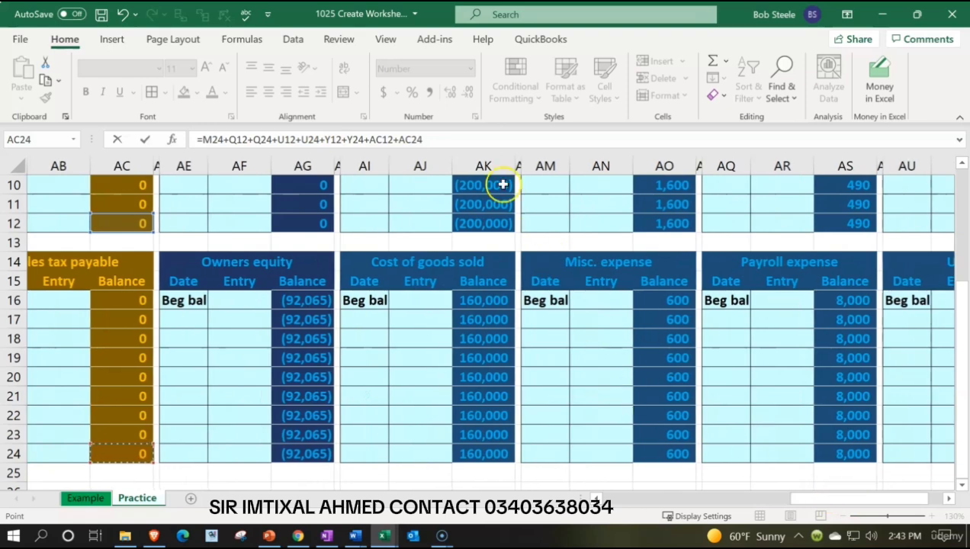
left_click(434, 135)
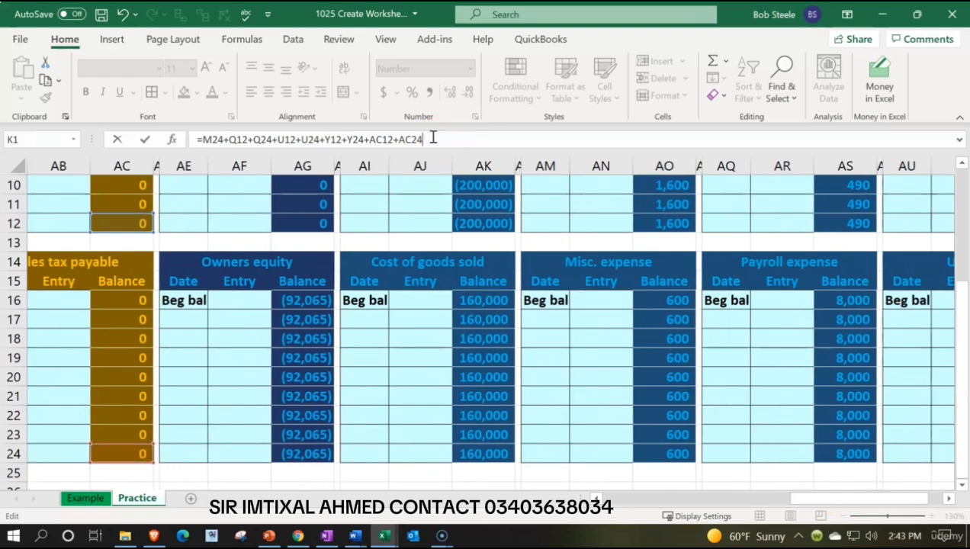
type("+")
left_click(313, 226)
type("+")
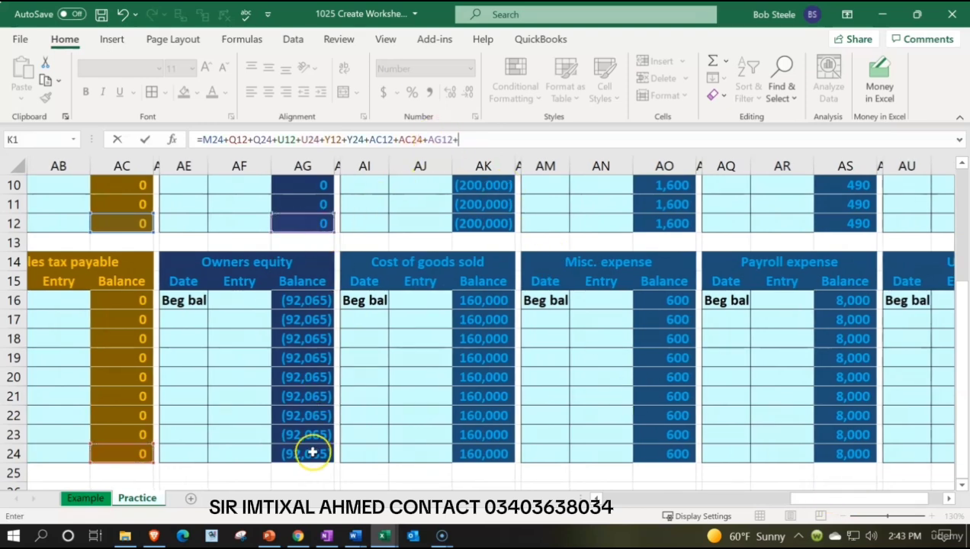
left_click(312, 456)
type("+")
left_click(480, 223)
type("+")
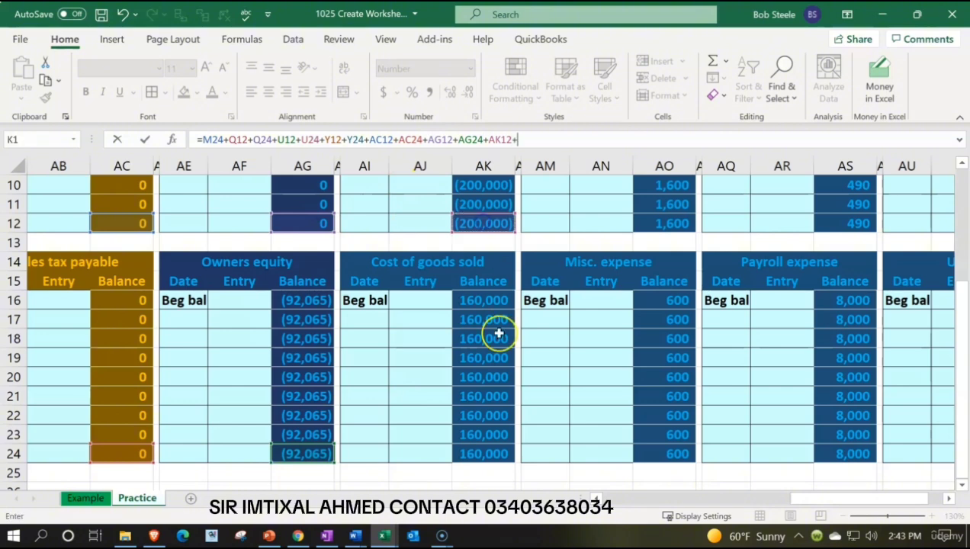
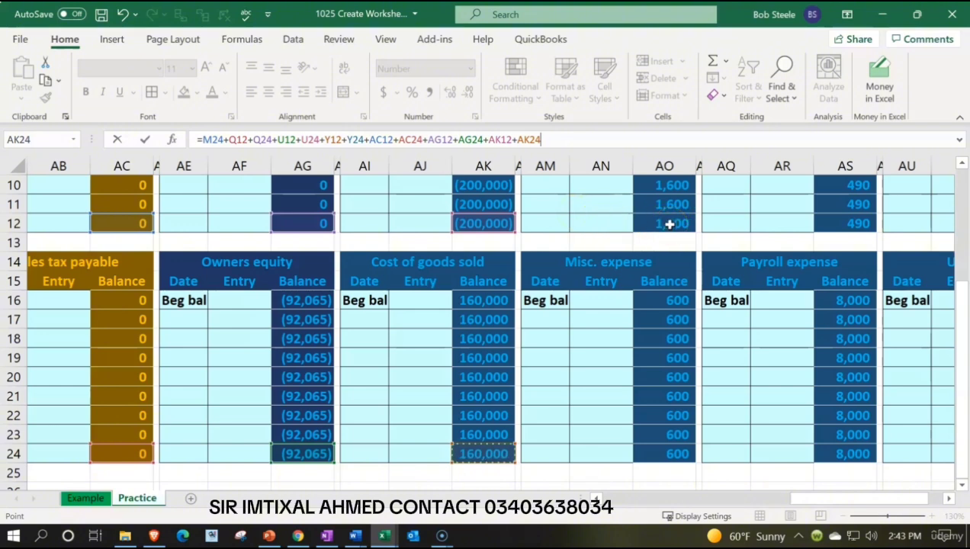
Add the Insurance, Misc. expense, Office supplies and Payroll expense ending balances, AO12, AO24, AS12 and AS24, to the K1 formula.
left_click(669, 222)
type("+")
left_click(675, 456)
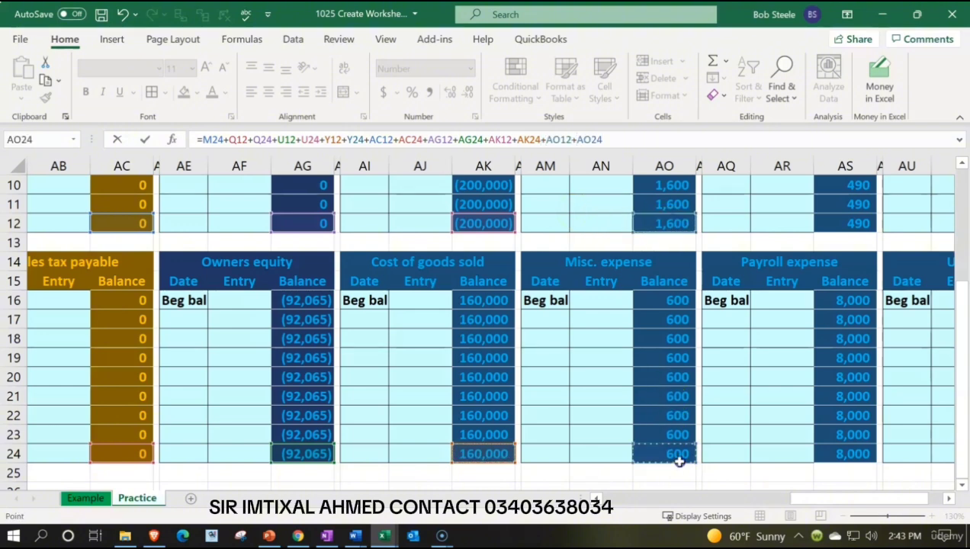
type("+")
left_click(835, 224)
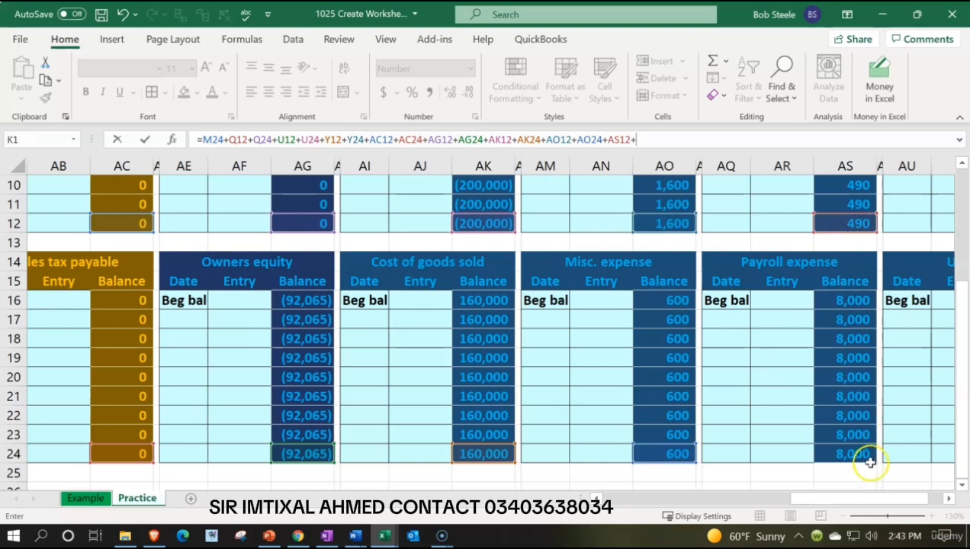
type("+")
left_click(863, 452)
Complete the K1 formula with the Telephone expense and Utilities ending balances, AW12 and AW24, and enter it.
left_click_drag(855, 500, 903, 503)
type("+")
left_click(907, 223)
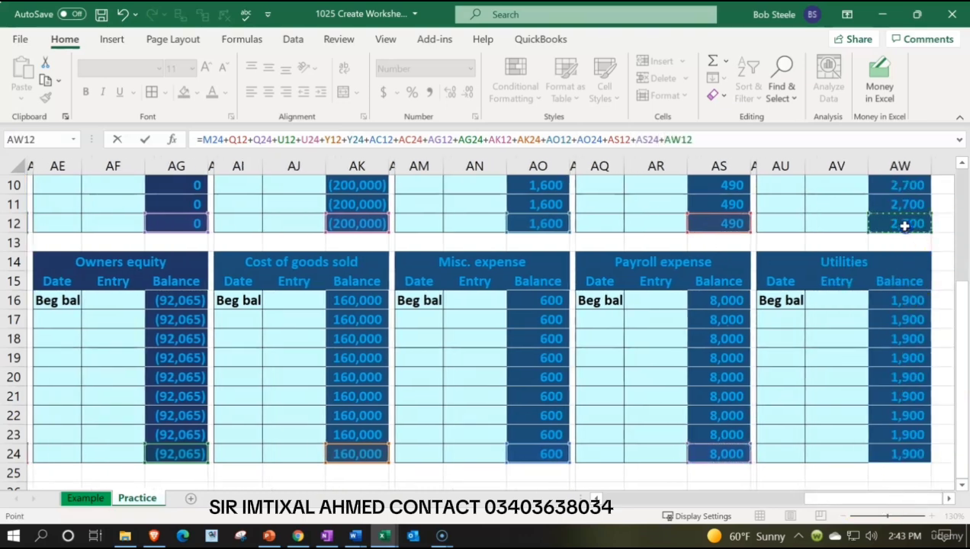
type("+")
left_click(914, 453)
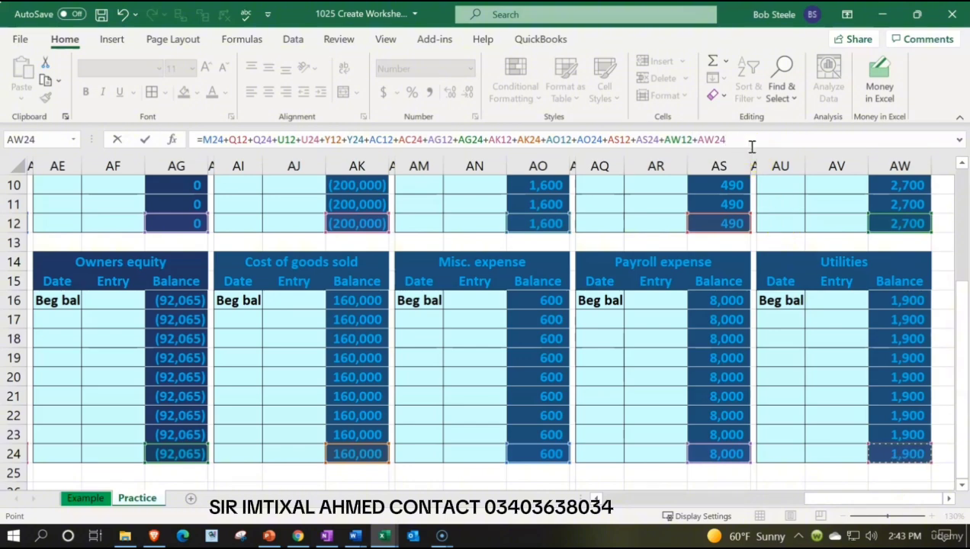
key("Return")
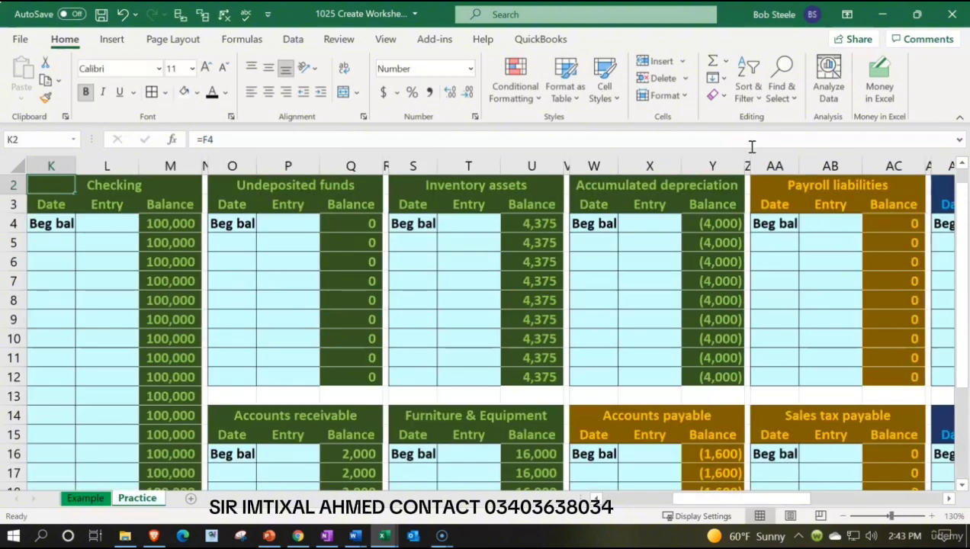
Return to K1 and check the completed formula's result beside the General Ledger heading.
key("Left")
key("Left")
key("Left")
key("Left")
key("Left")
key("Right")
key("Right")
key("Right")
key("Right")
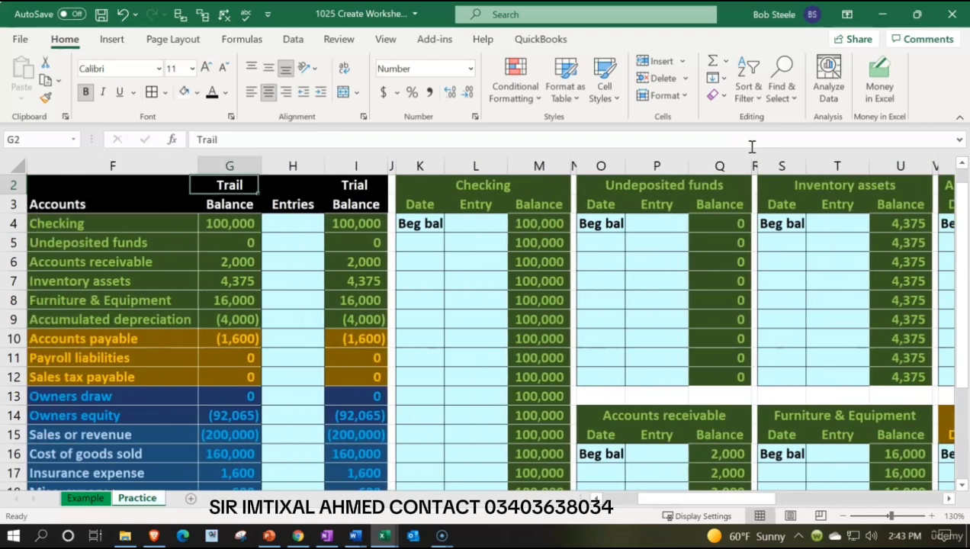
key("Up")
key("Right")
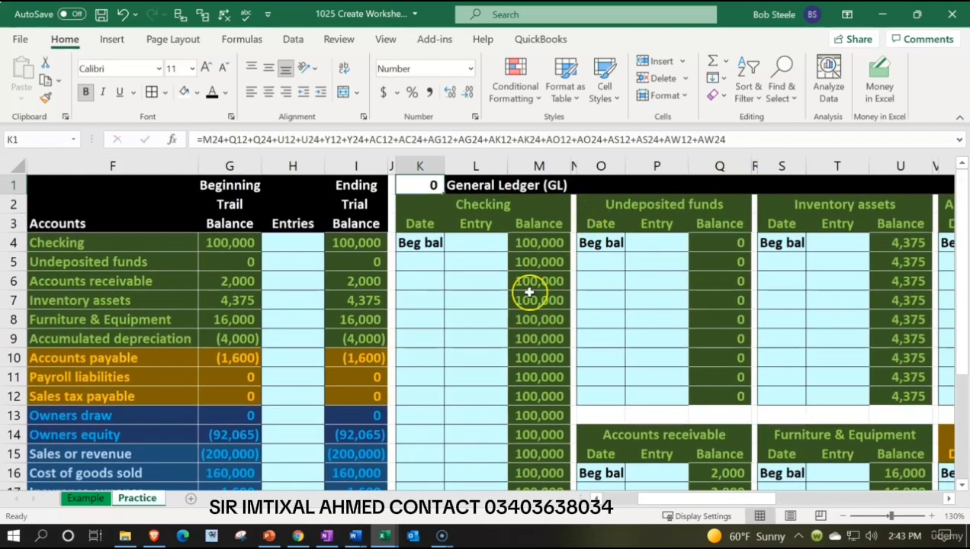
Test the K1 check by entering 500 in the Checking account's L5, and compare it with the trial balance totals.
left_click(471, 269)
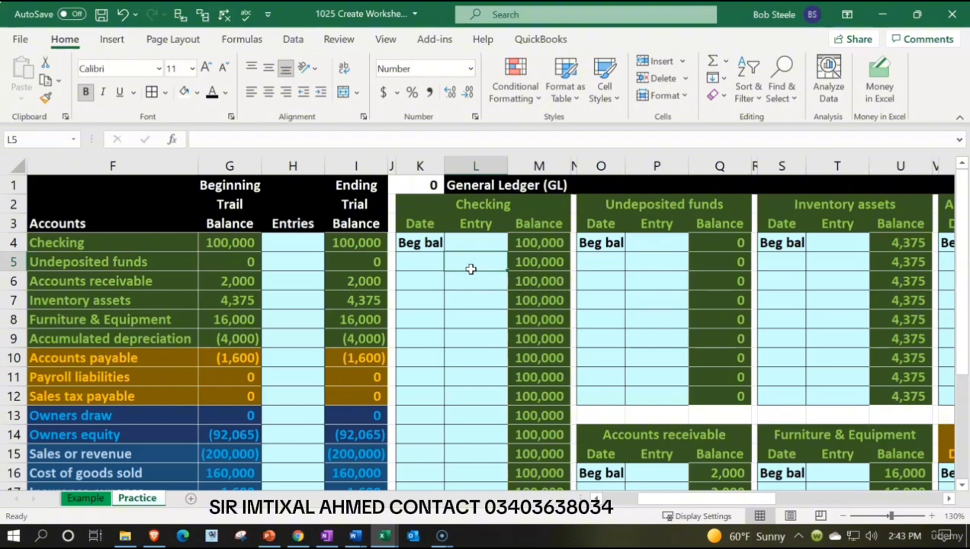
type("500")
key("Return")
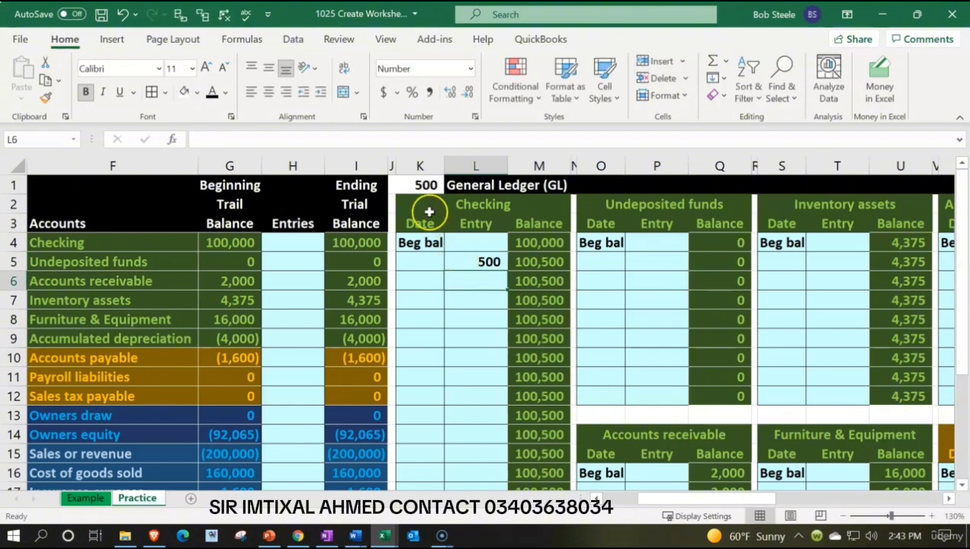
scroll(303, 371, "down", 3)
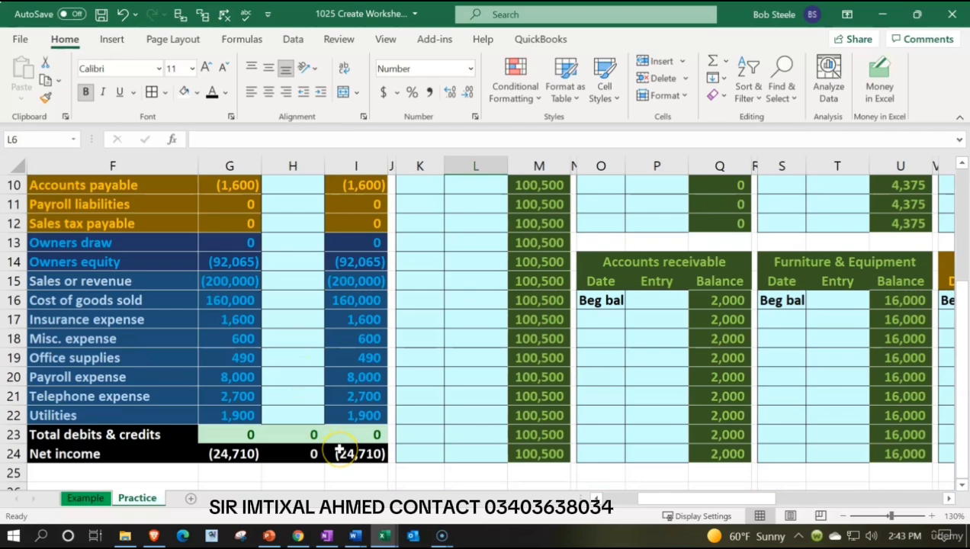
scroll(345, 443, "up", 3)
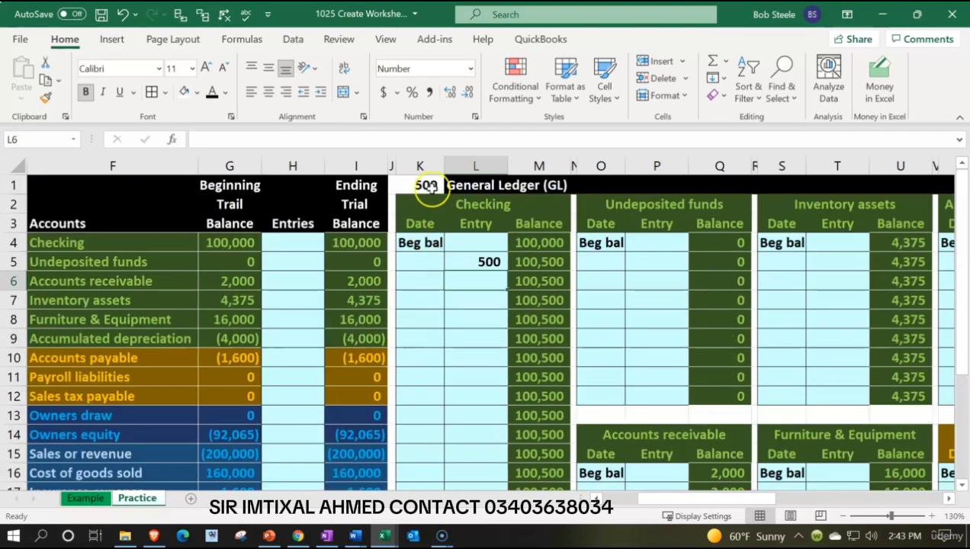
Undo the deletion of K1's formula and clear the test entry from L5.
left_click(429, 187)
key("Delete")
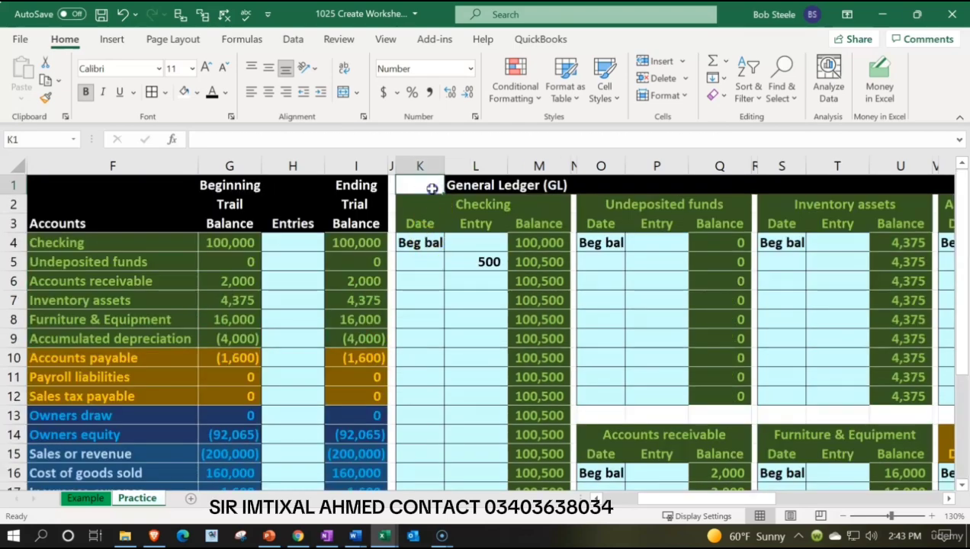
left_click(122, 13)
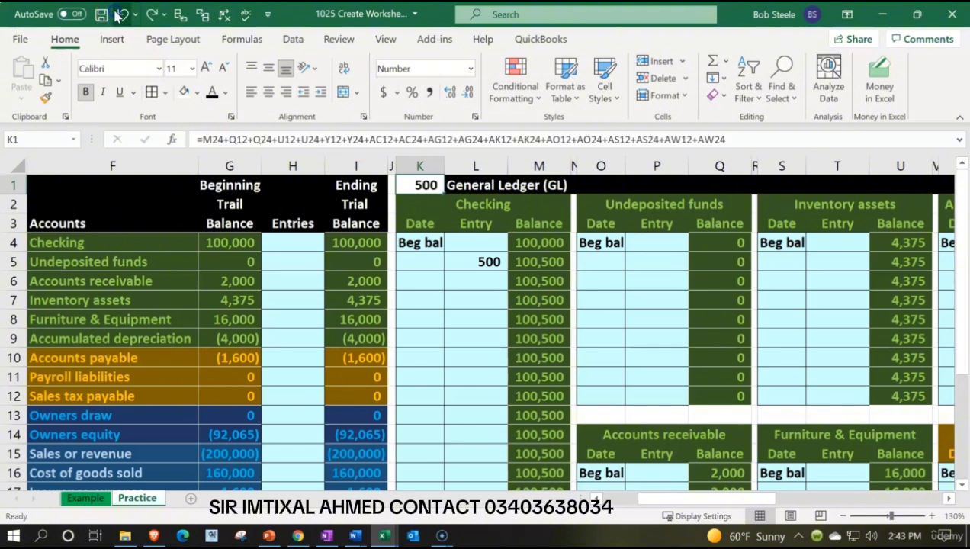
left_click(471, 267)
key("Delete")
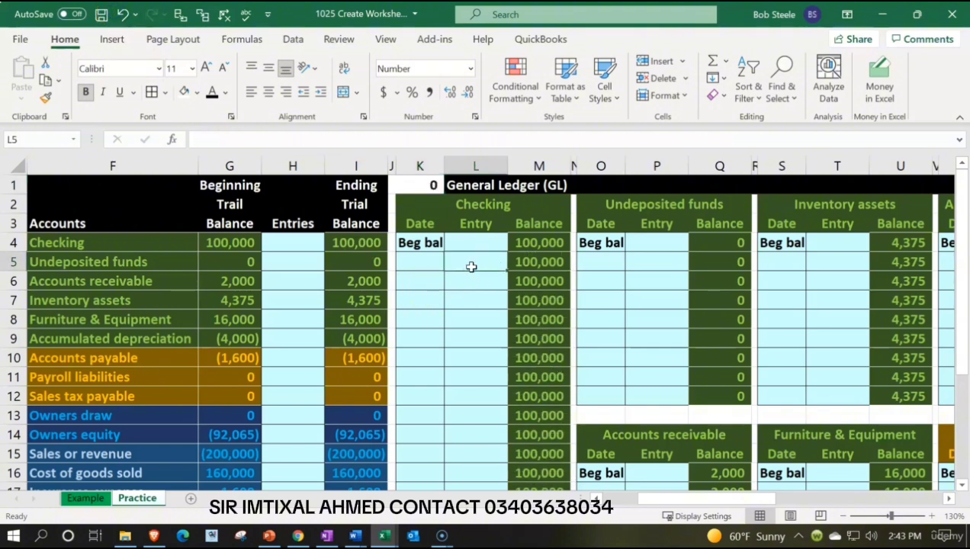
Add a conditional formatting rule to K1 giving values greater than 1 a light red fill with dark red text.
left_click(430, 184)
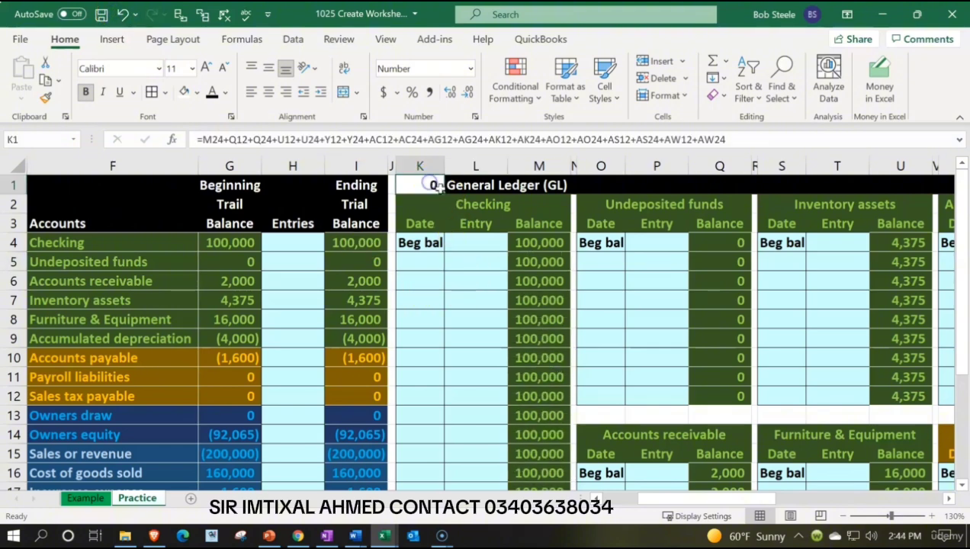
scroll(318, 402, "down", 4)
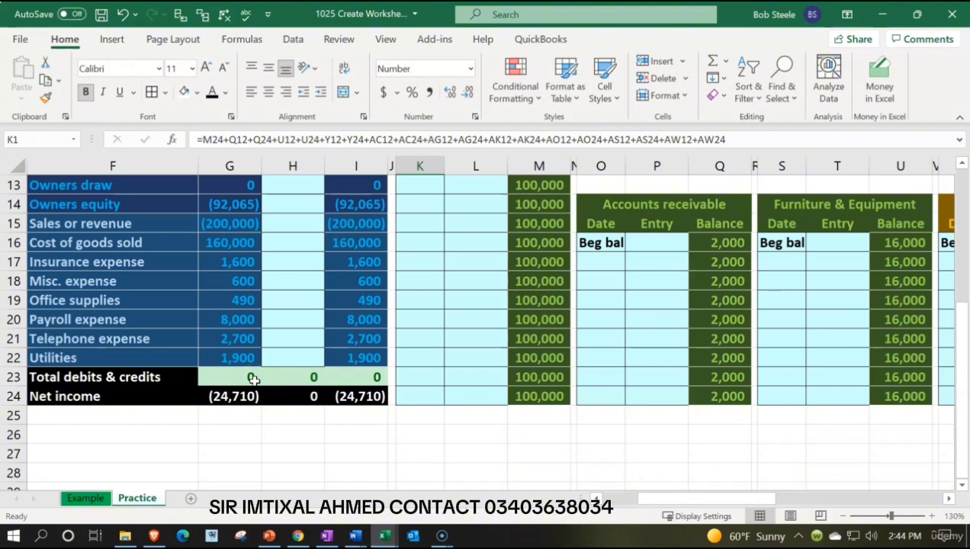
scroll(255, 381, "up", 4)
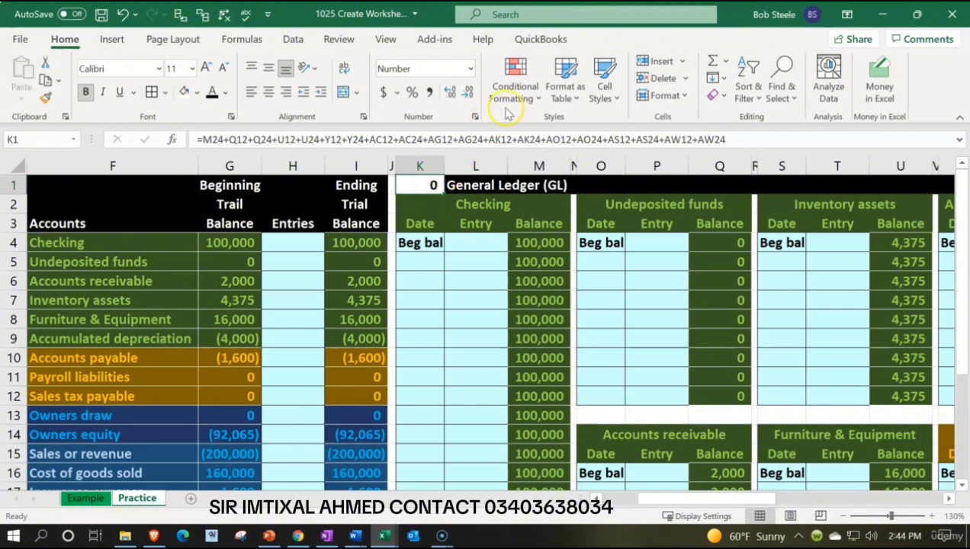
left_click(517, 86)
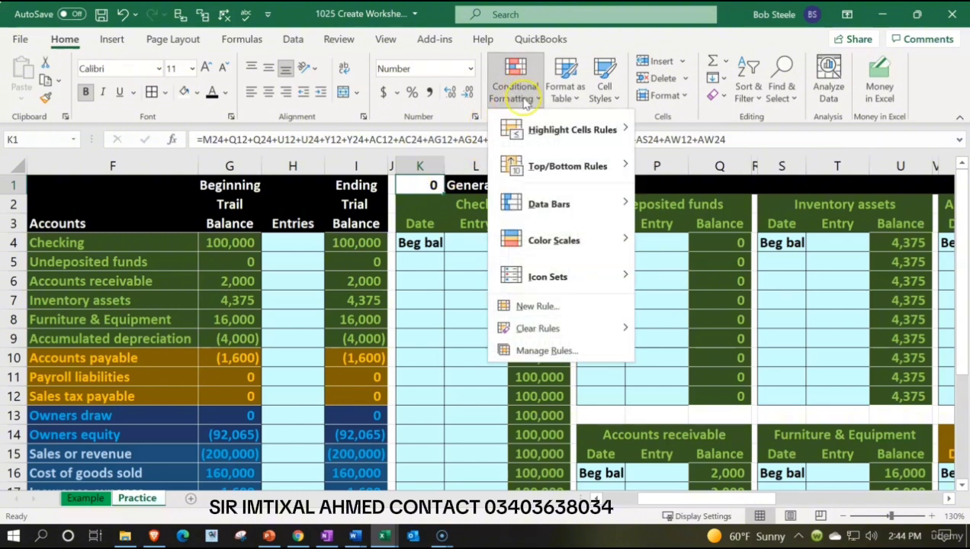
mouse_move(572, 130)
left_click(662, 122)
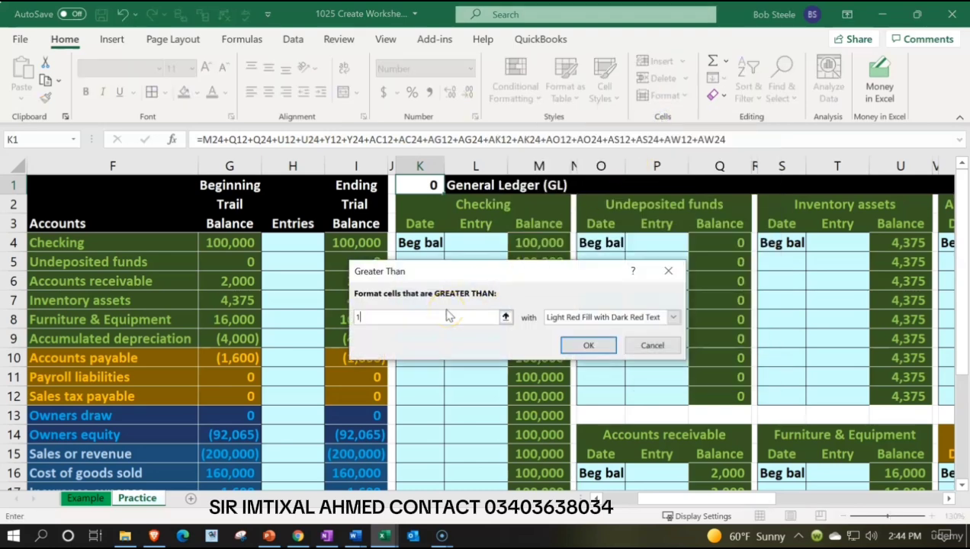
left_click(671, 318)
left_click(671, 319)
left_click(593, 343)
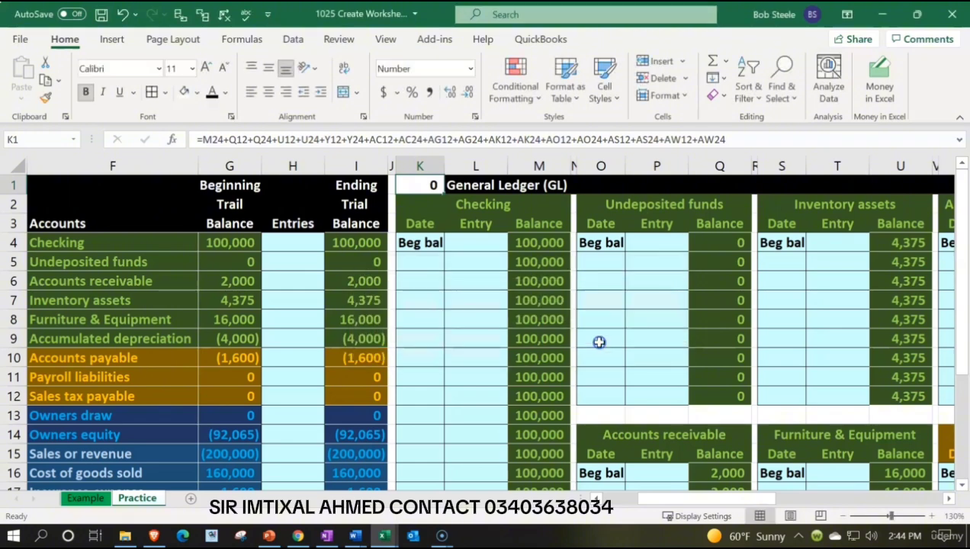
Add a second rule to K1 giving values less than -1 a light red fill with dark red text.
left_click(527, 96)
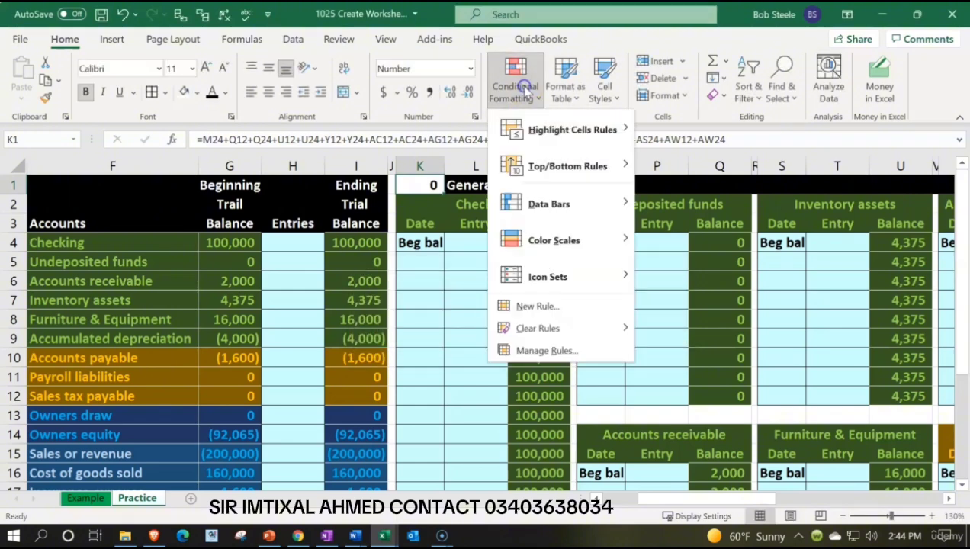
mouse_move(537, 127)
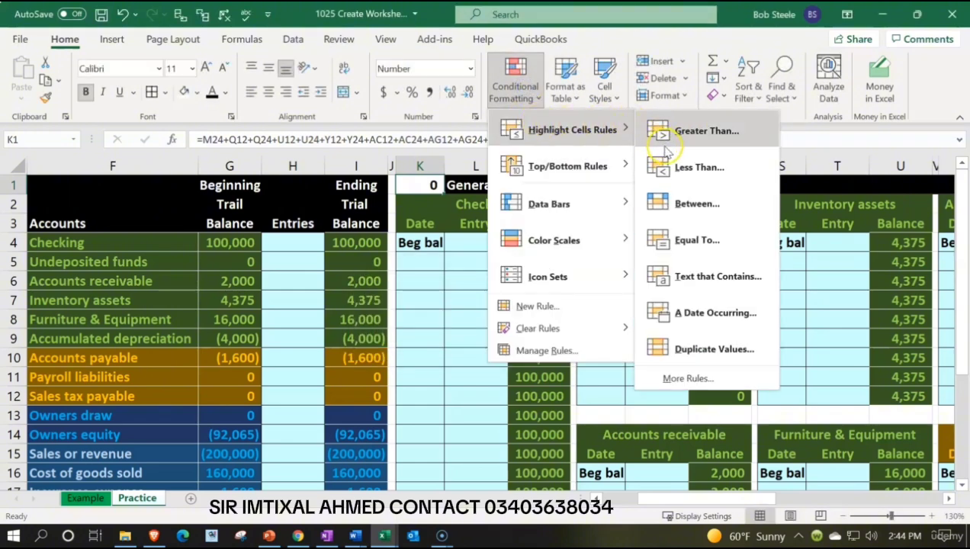
left_click(668, 167)
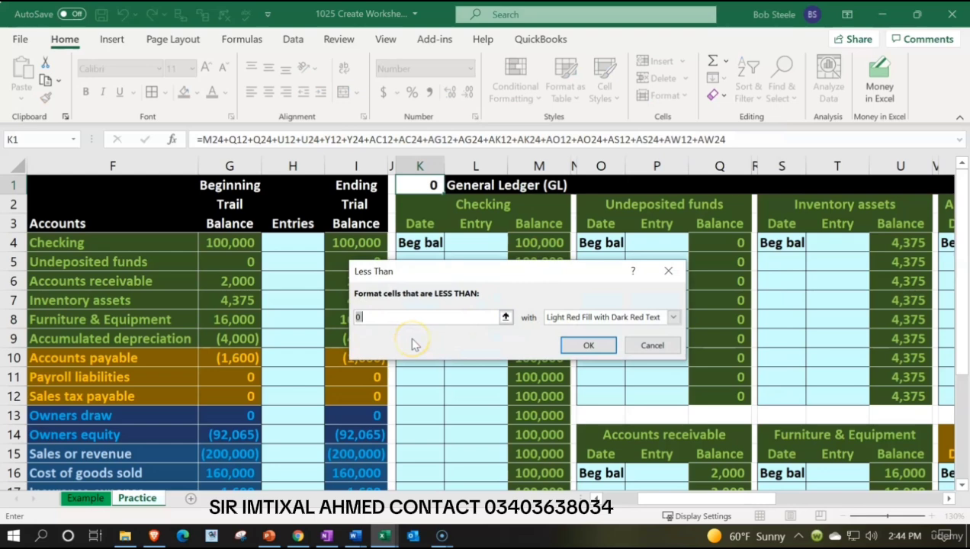
type("1")
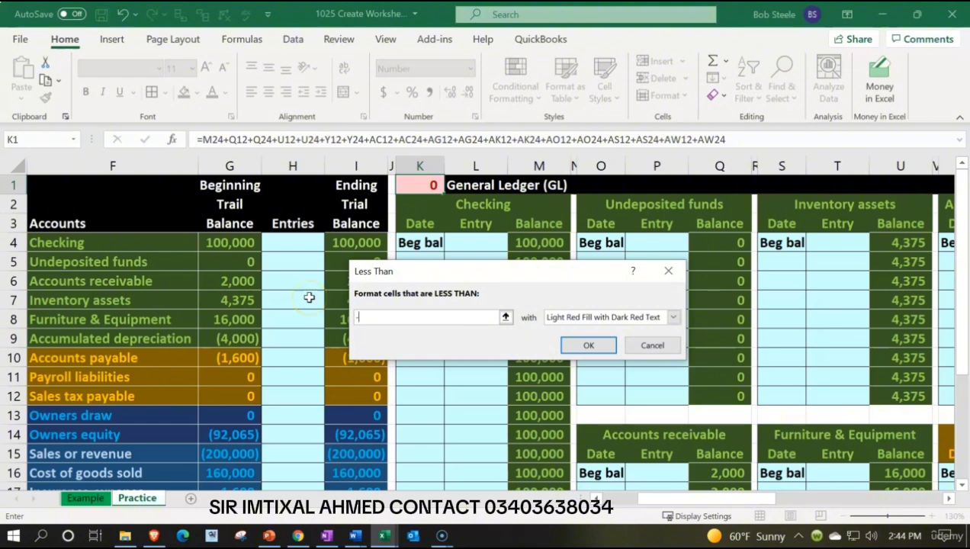
key("BackSpace")
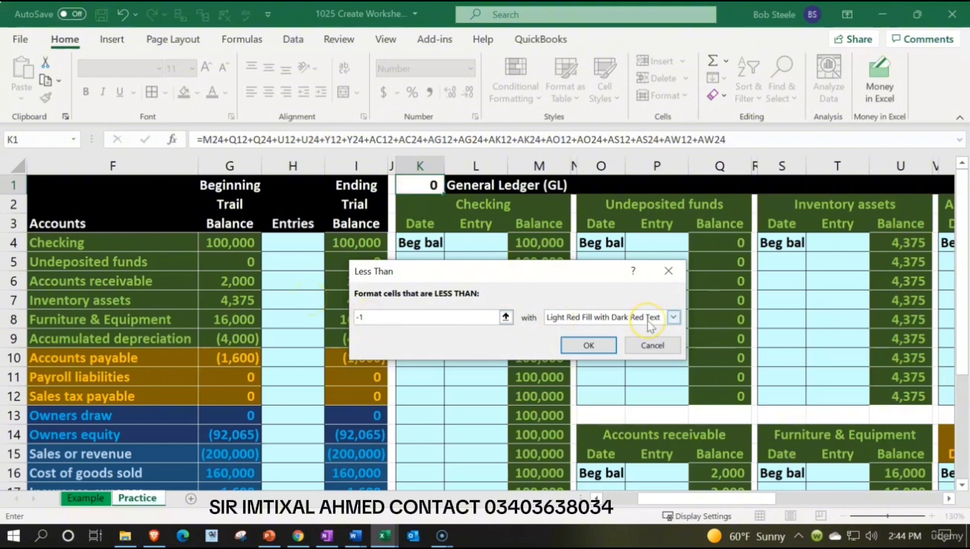
left_click(592, 347)
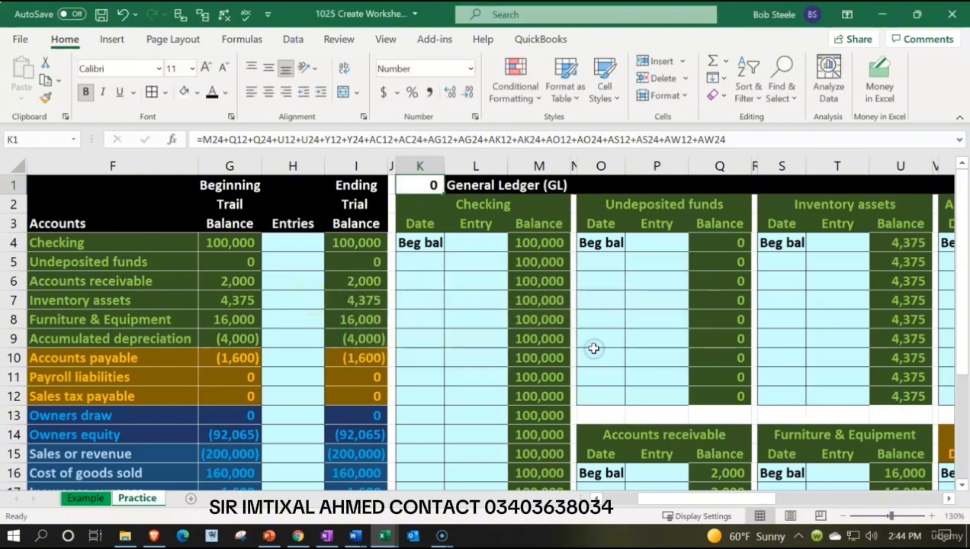
left_click(515, 84)
mouse_move(543, 131)
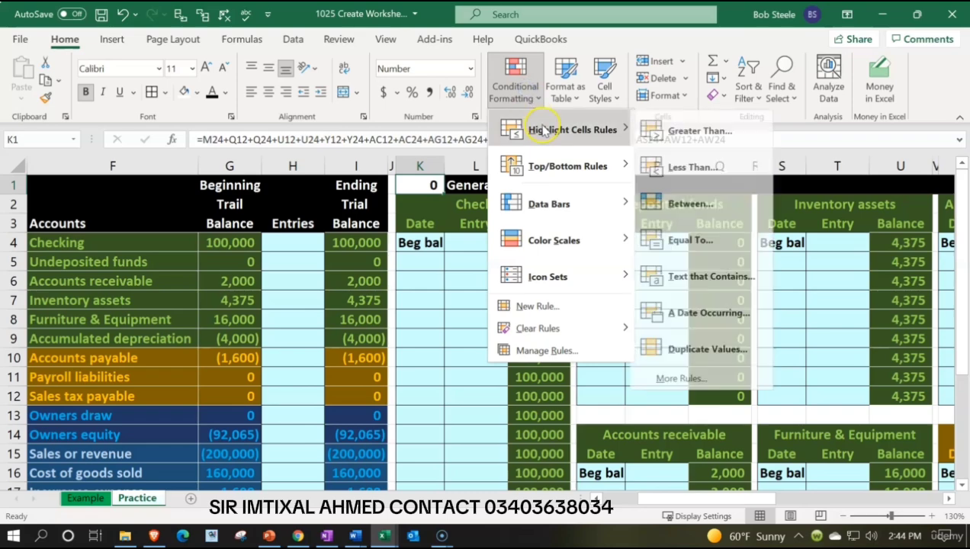
left_click(677, 240)
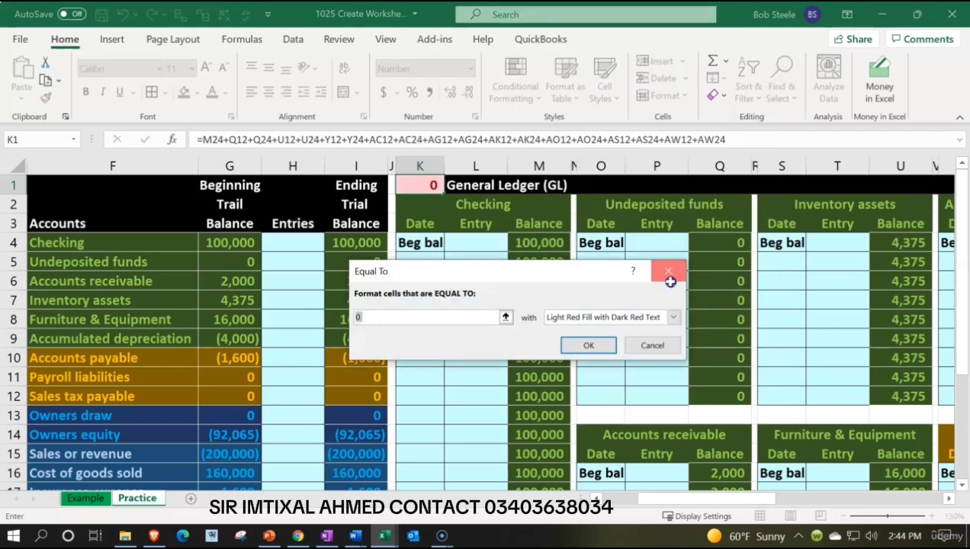
left_click(668, 270)
Add a rule to K1 giving values between -1 and 1 a green fill with dark green text.
left_click(512, 90)
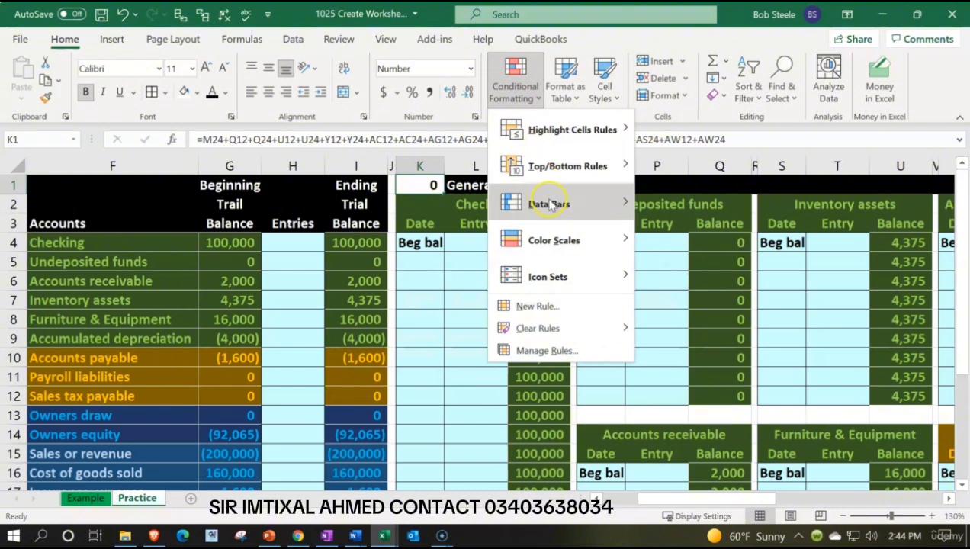
mouse_move(542, 128)
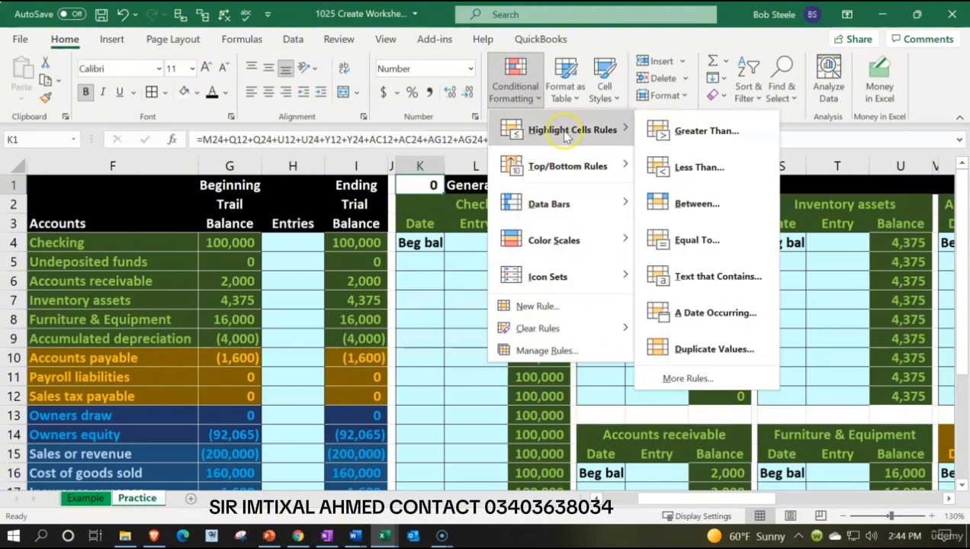
left_click(693, 202)
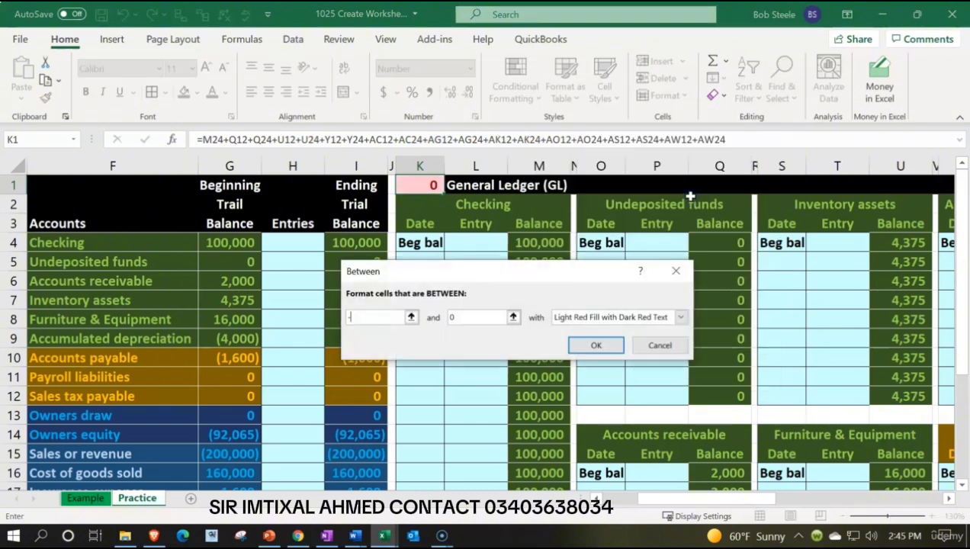
key("Tab")
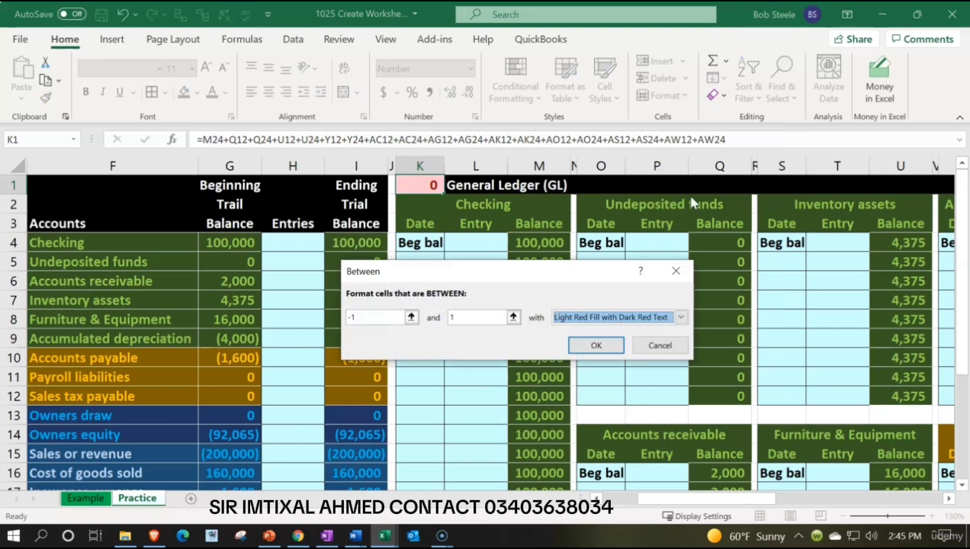
left_click(681, 317)
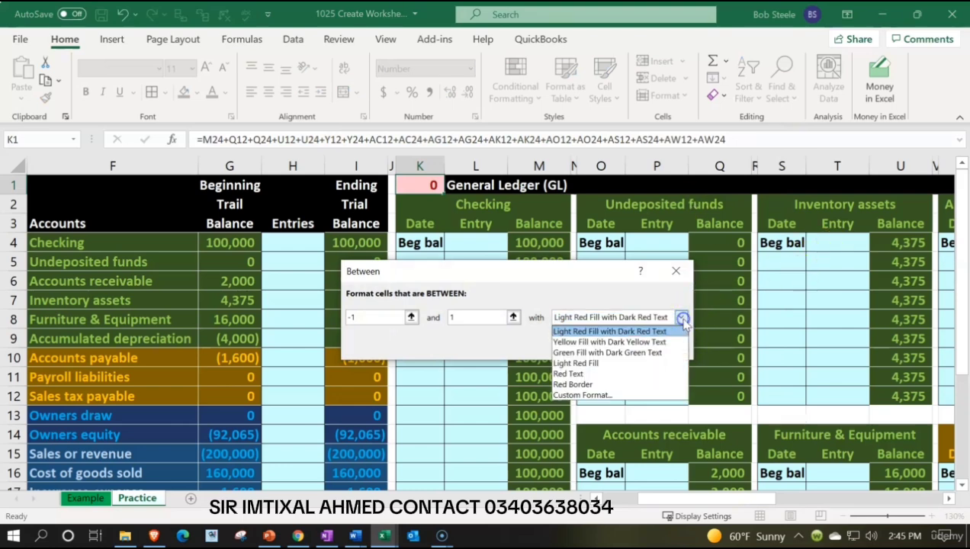
left_click(649, 352)
left_click(594, 343)
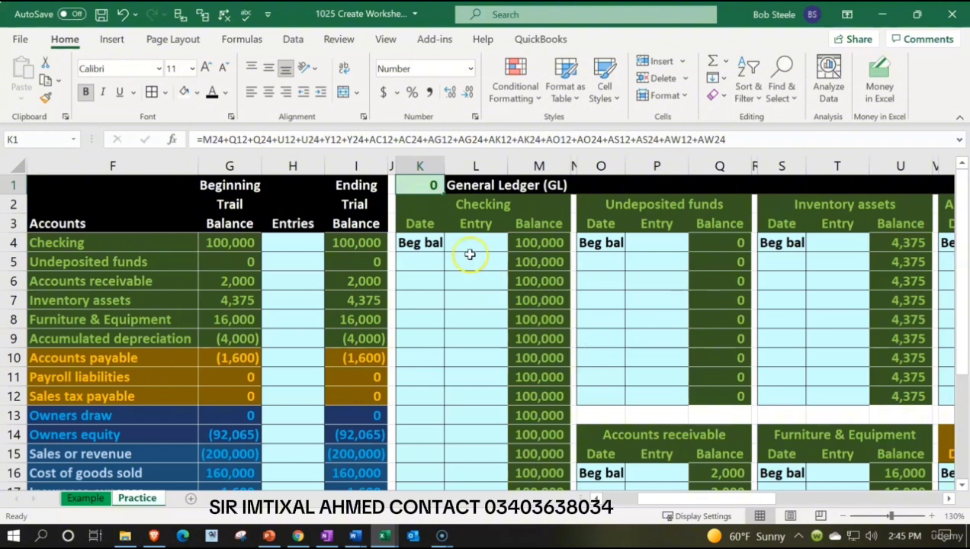
Test K1's conditional formatting by entering 1, 2, -1 and -2 in turn.
type("1")
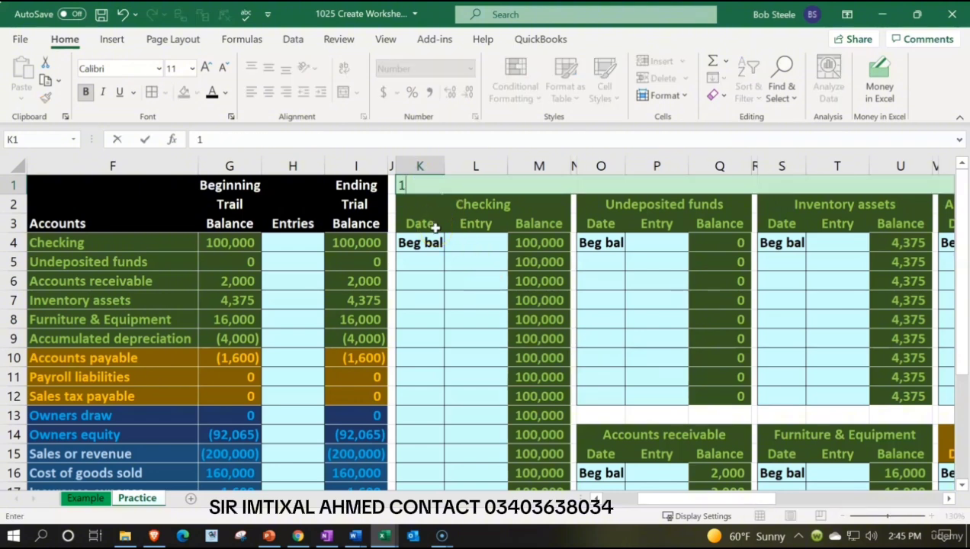
key("Return")
key("Up")
type("2")
key("Return")
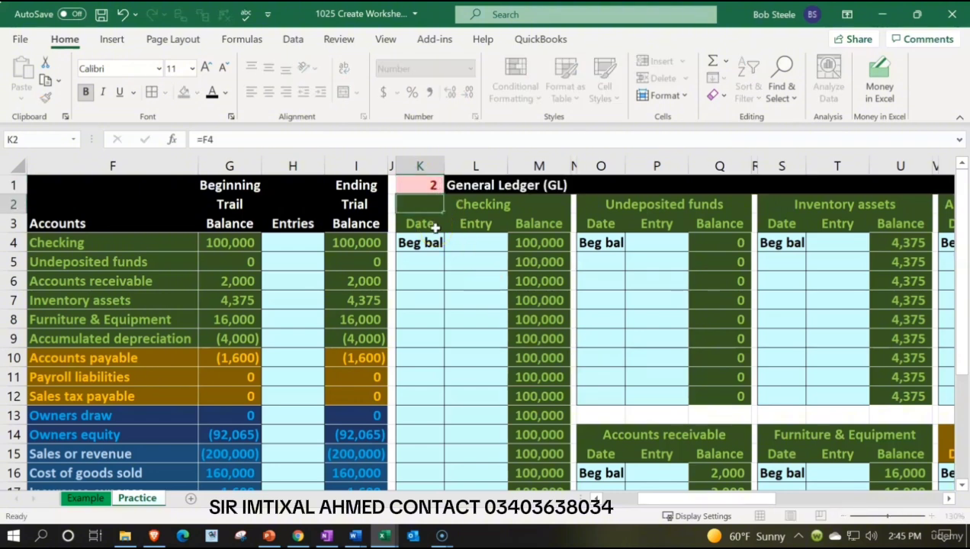
key("Up")
type("-1")
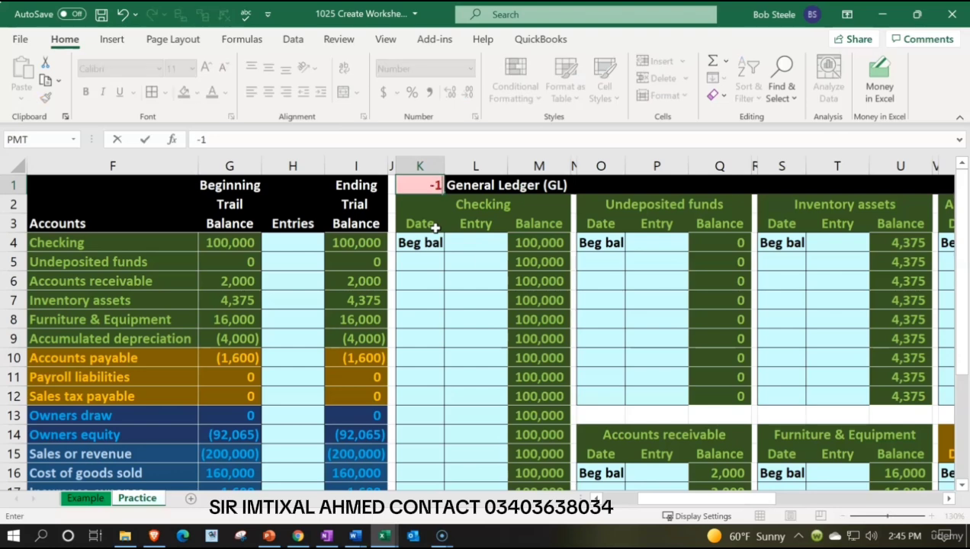
key("Return")
key("Up")
type("-2")
key("Return")
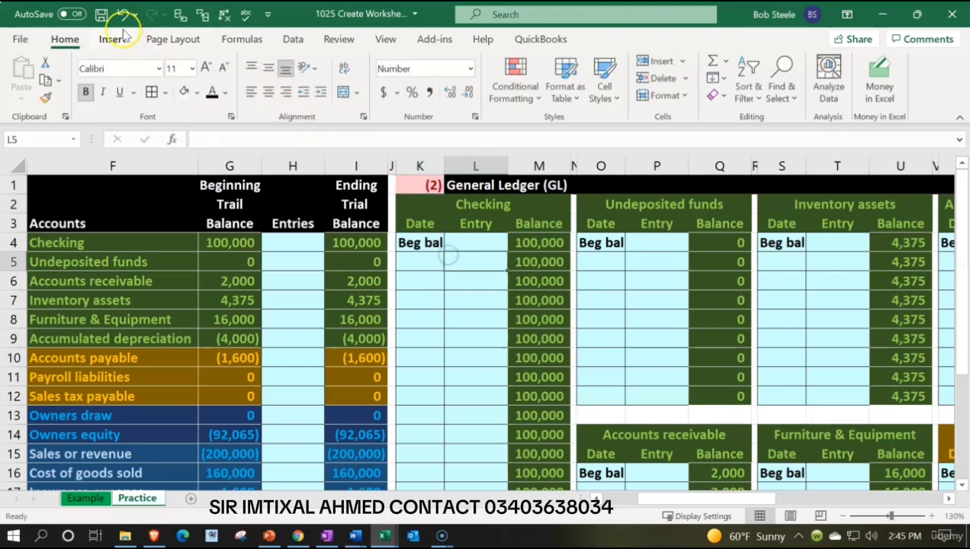
Undo the test entries in K1 and check its restored formula.
left_click(122, 15)
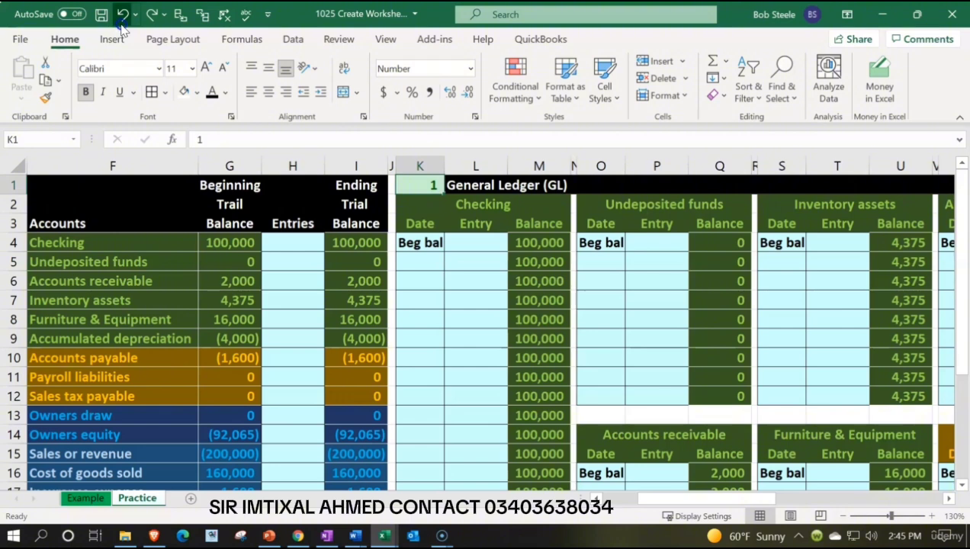
left_click(120, 18)
double_click(427, 186)
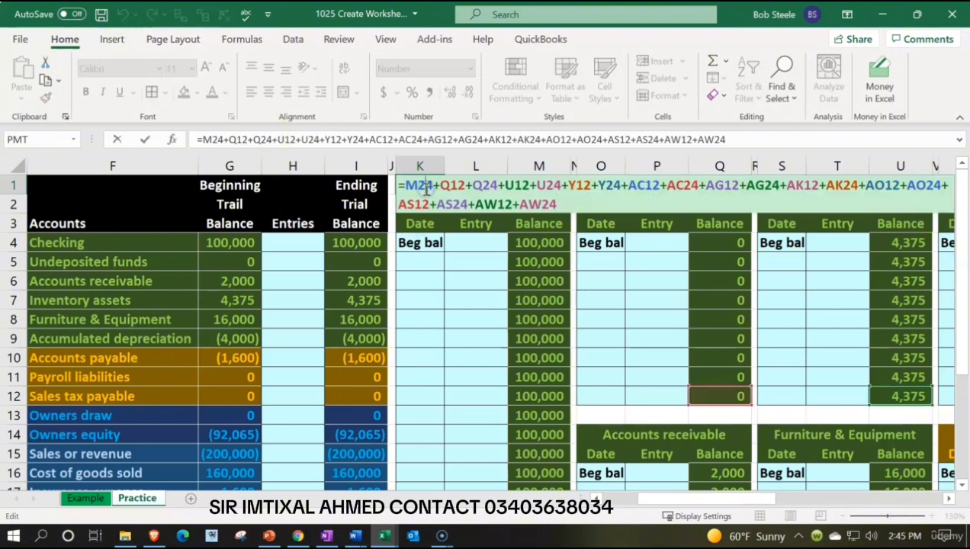
key("Return")
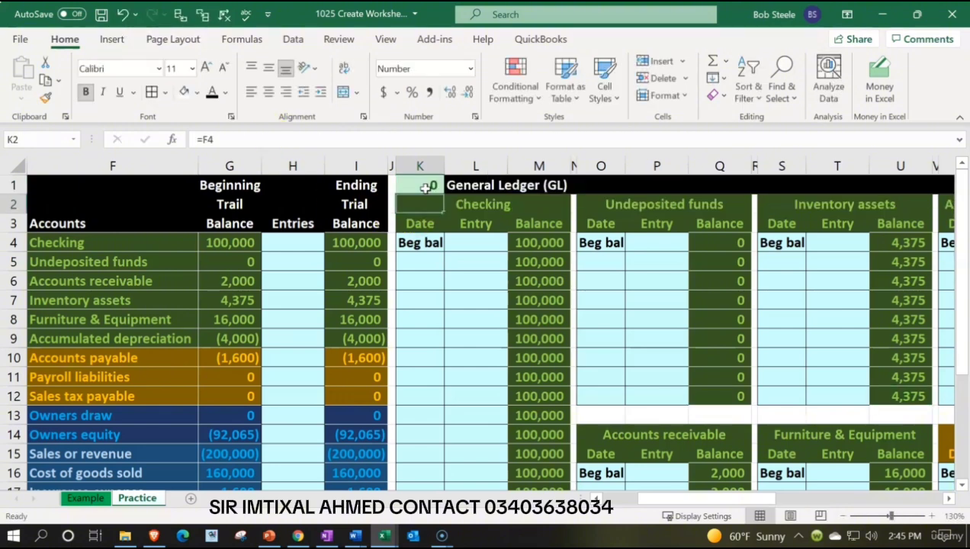
Clear all conditional formatting rules from cell K1 only.
left_click(426, 188)
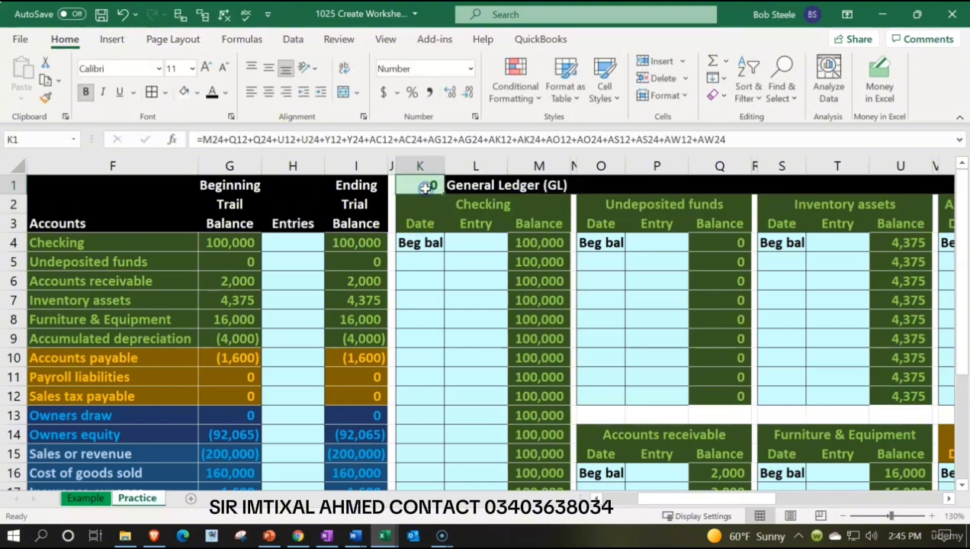
left_click(515, 95)
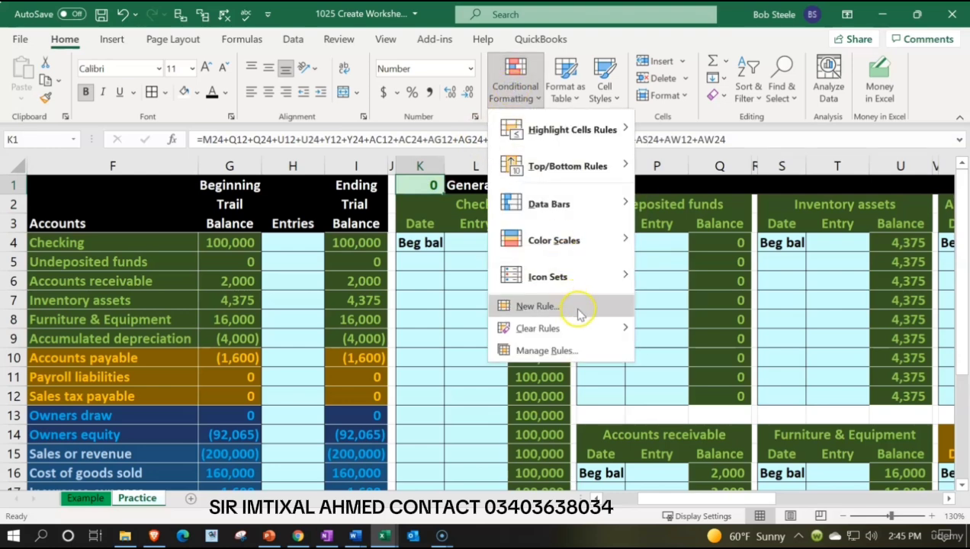
mouse_move(577, 328)
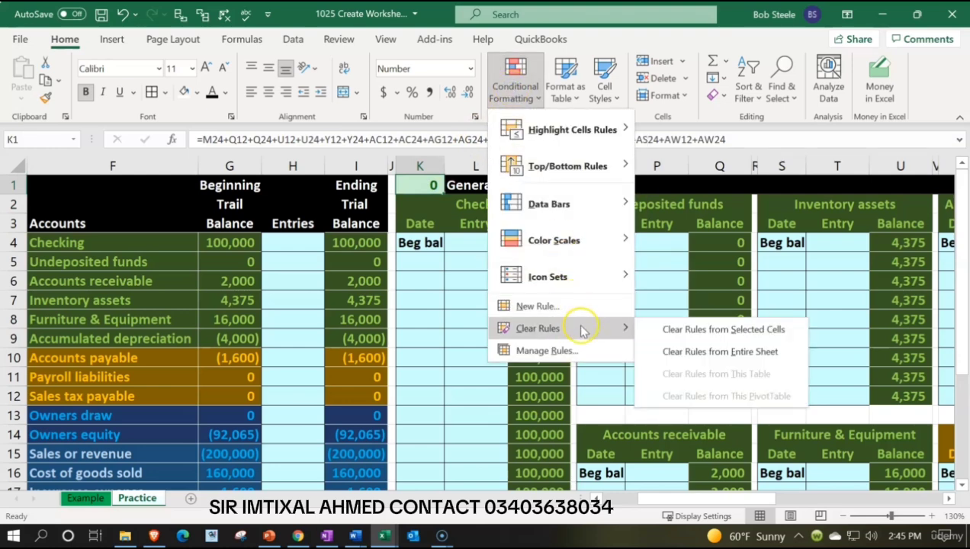
left_click(648, 329)
Copy the formatting of the Total debits & credits cell G23 onto K1 with Format Painter.
scroll(157, 447, "down", 3)
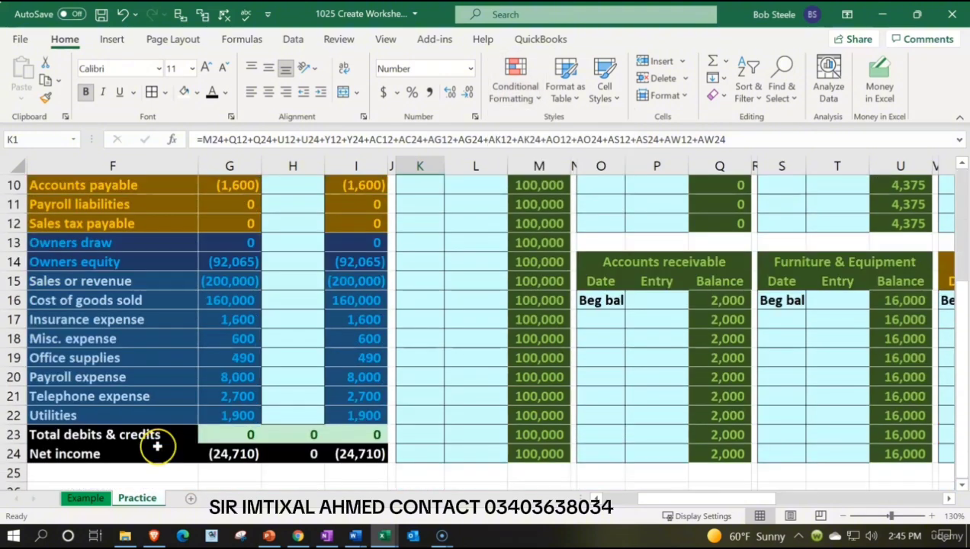
left_click(214, 434)
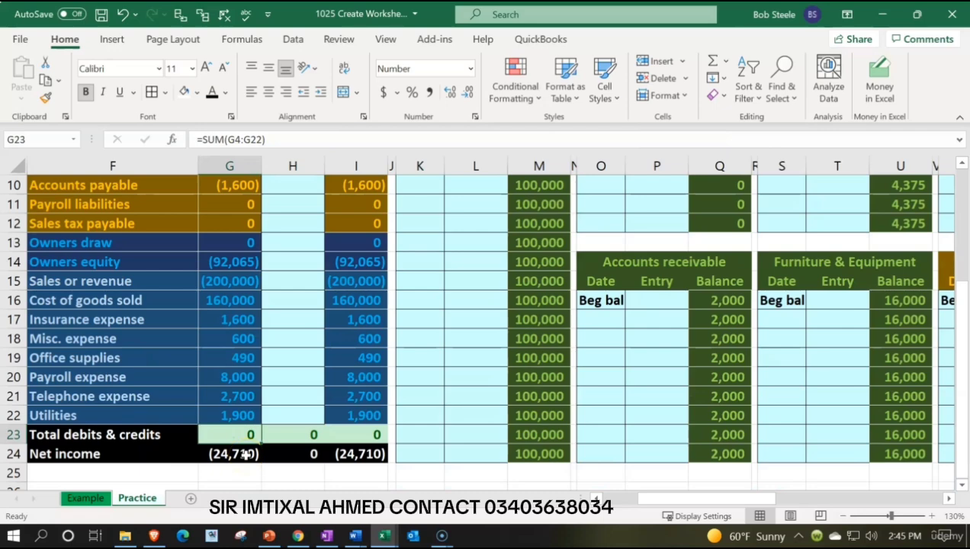
left_click(45, 99)
scroll(492, 332, "up", 3)
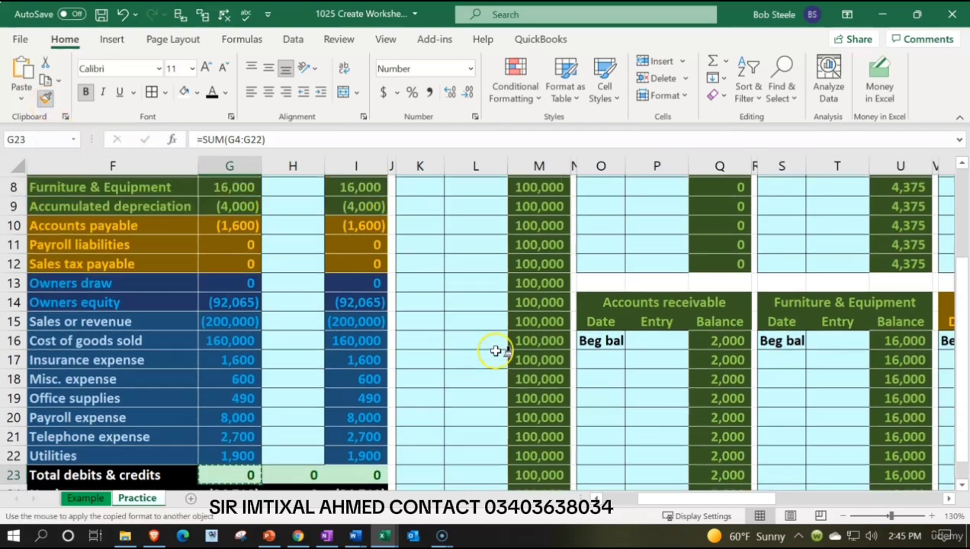
left_click(420, 186)
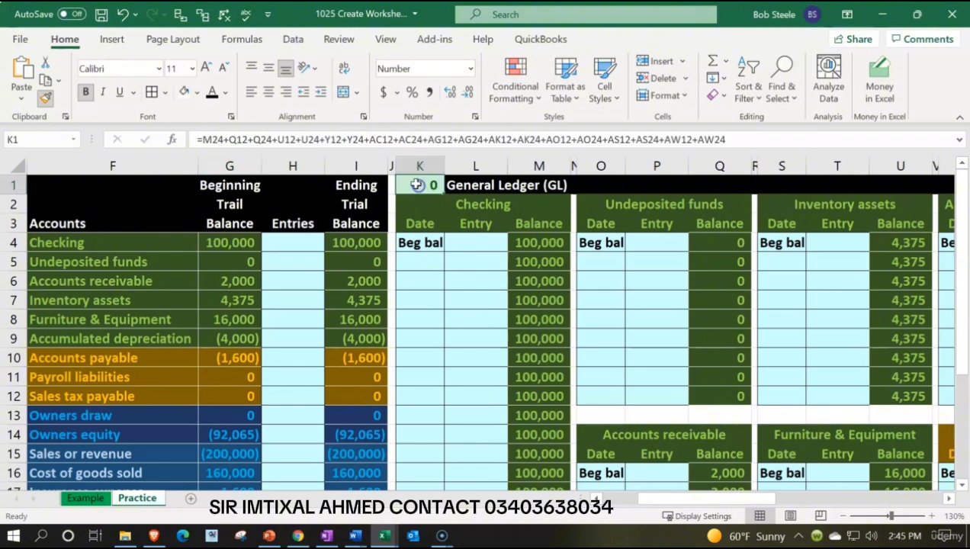
left_click(478, 312)
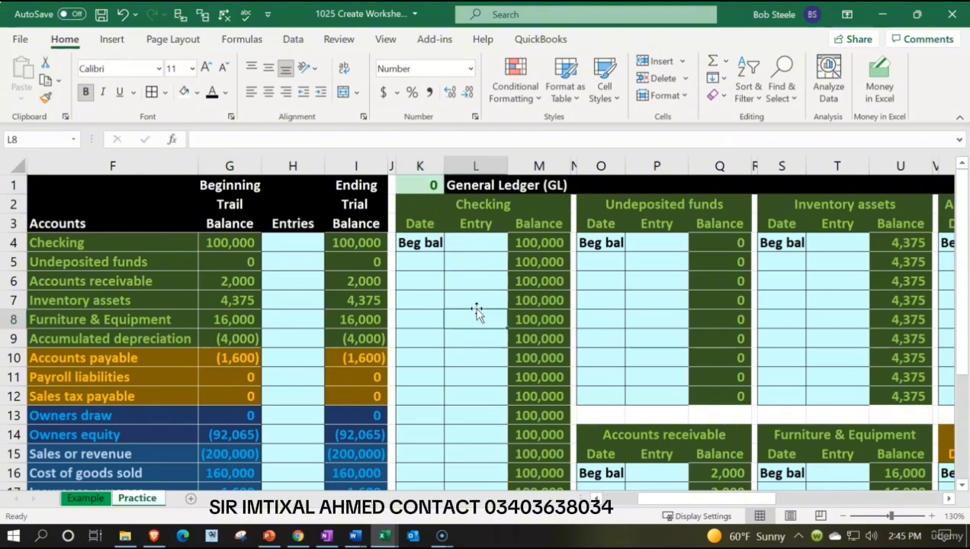
Remove the borders from cell K1 with the No Border option.
left_click(418, 184)
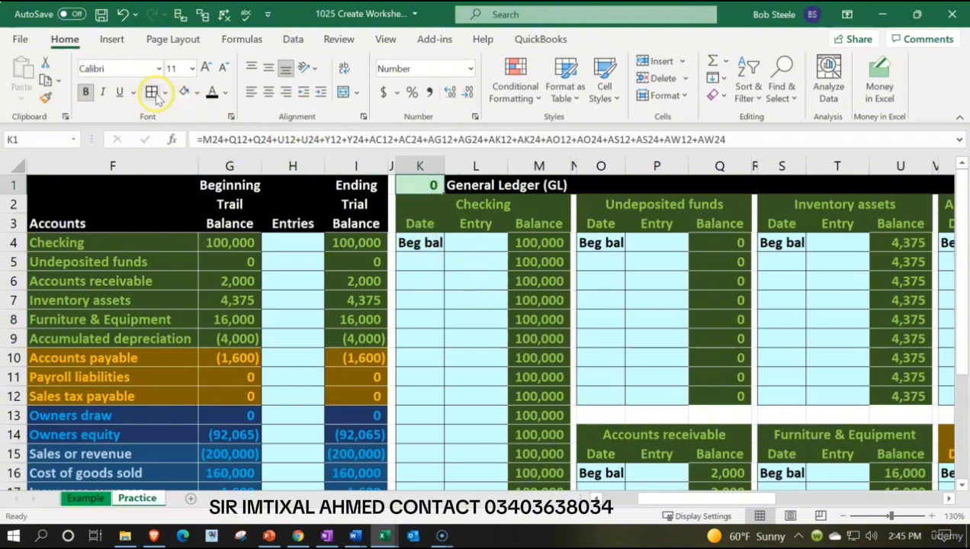
key("ctrl+1")
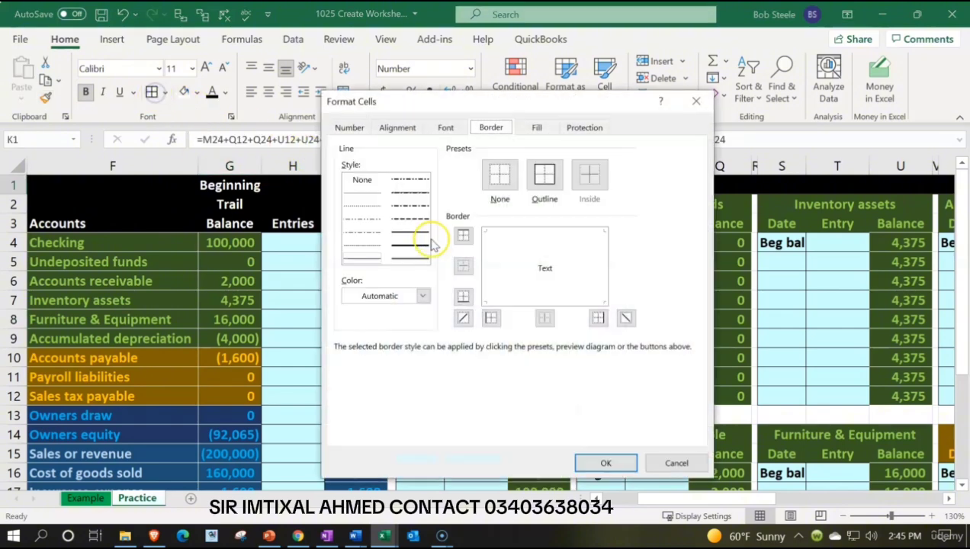
left_click(696, 101)
left_click(163, 92)
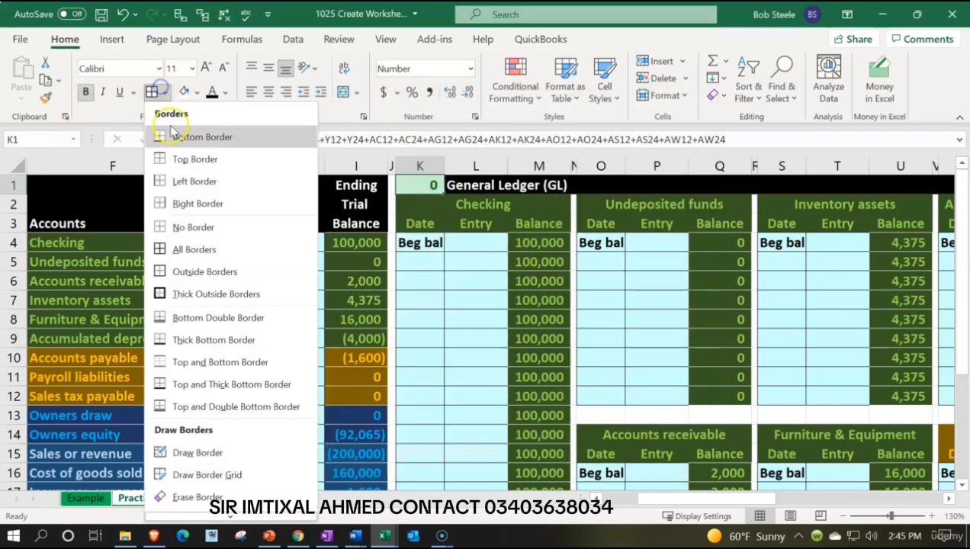
left_click(195, 231)
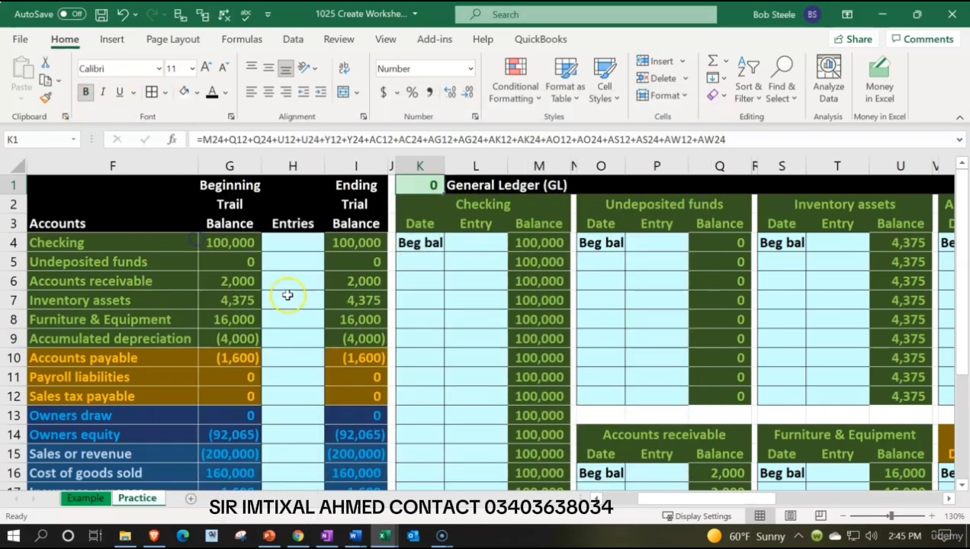
left_click(469, 346)
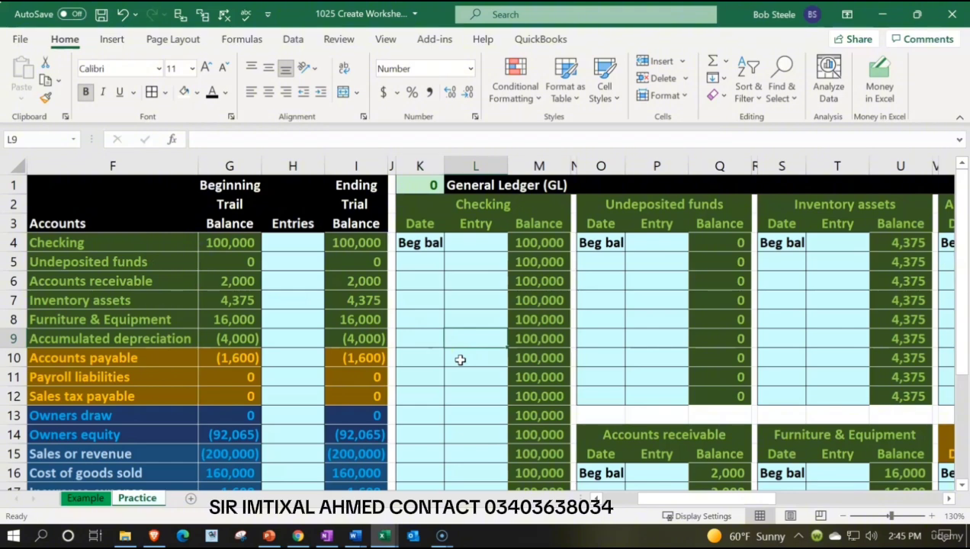
Enter the date 1/15 in A2 for the first journal entry.
key("Home")
key("Up")
key("Up")
key("Up")
key("Up")
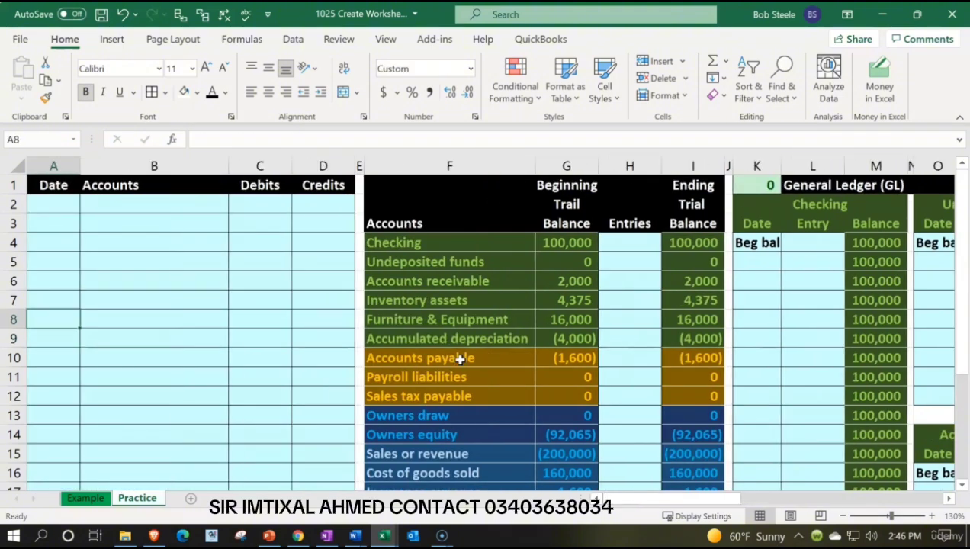
key("Up")
key("Up")
key("Up")
type("1")
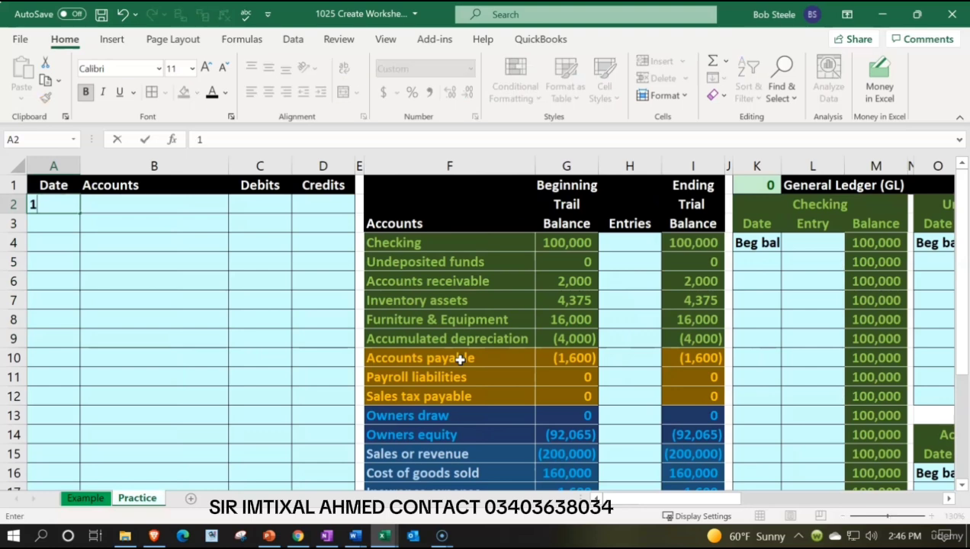
type("/1")
key("Return")
key("Up")
type("1/15")
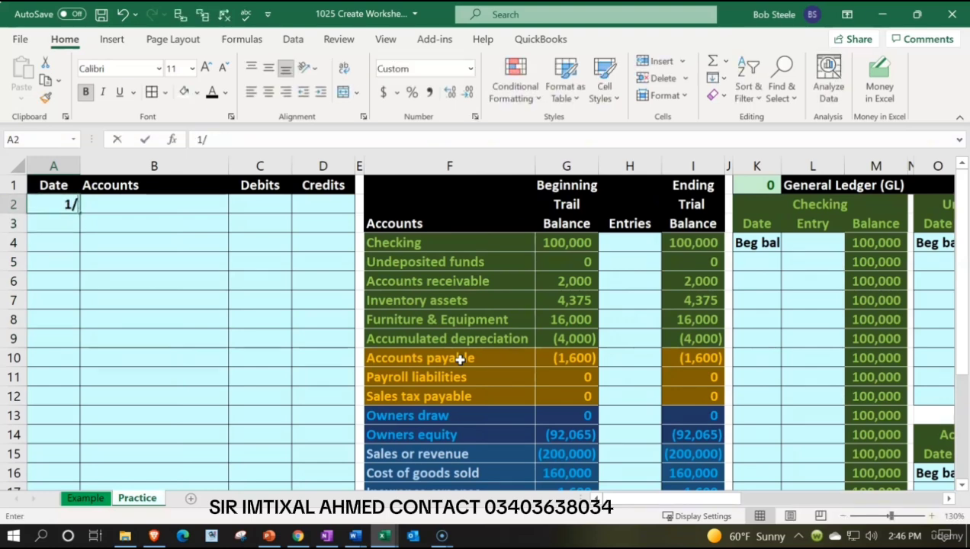
key("Return")
key("Up")
Link B2 to the Checking account name in F4 as the journal entry's debit account.
key("Right")
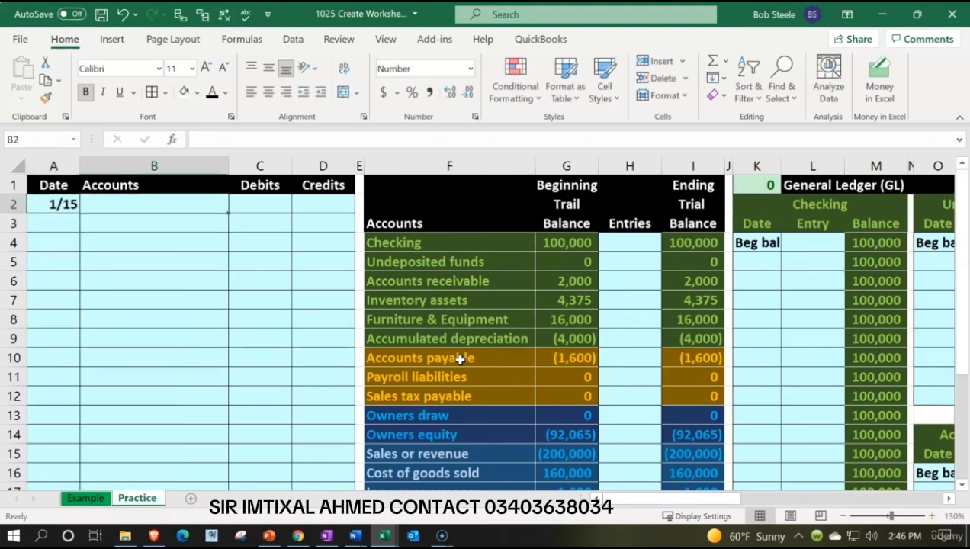
type("=")
key("Right")
key("Right")
key("Right")
key("Right")
key("Down")
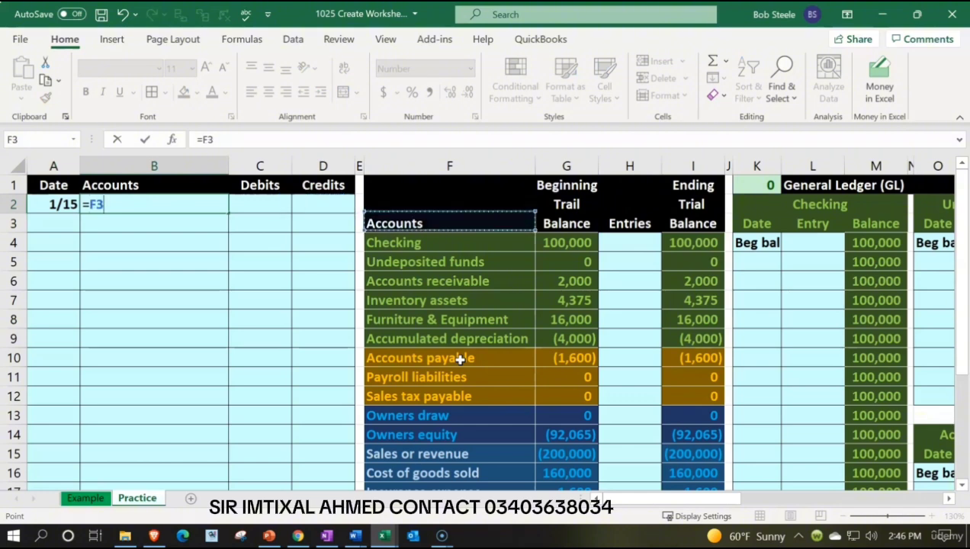
key("Down")
key("Return")
Link B3 to the Sales or revenue account name in F15 as the entry's credit account.
type("+")
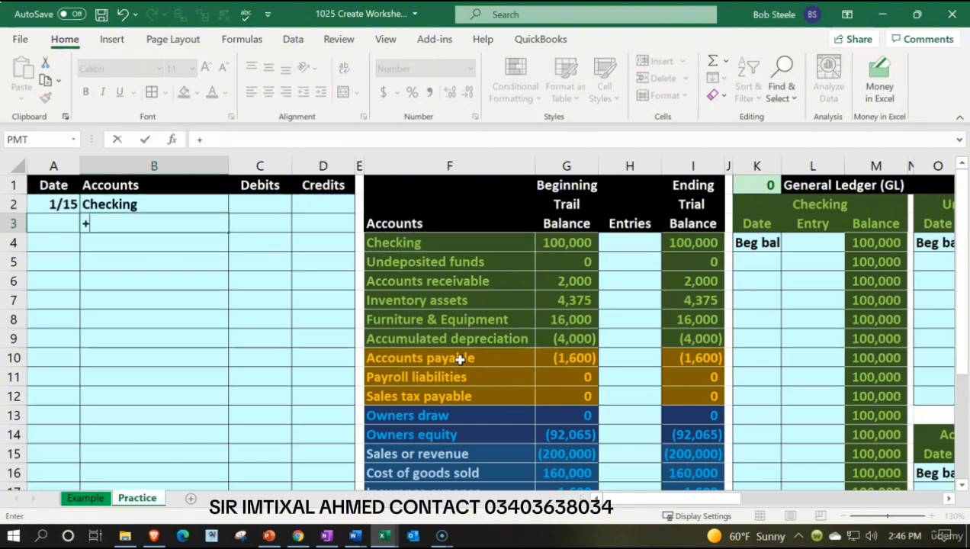
key("Down")
key("Down")
key("Down")
key("Down")
key("Down")
key("Down")
key("Down")
key("Down")
key("Down")
key("Down")
key("Right")
key("Right")
key("Right")
key("Right")
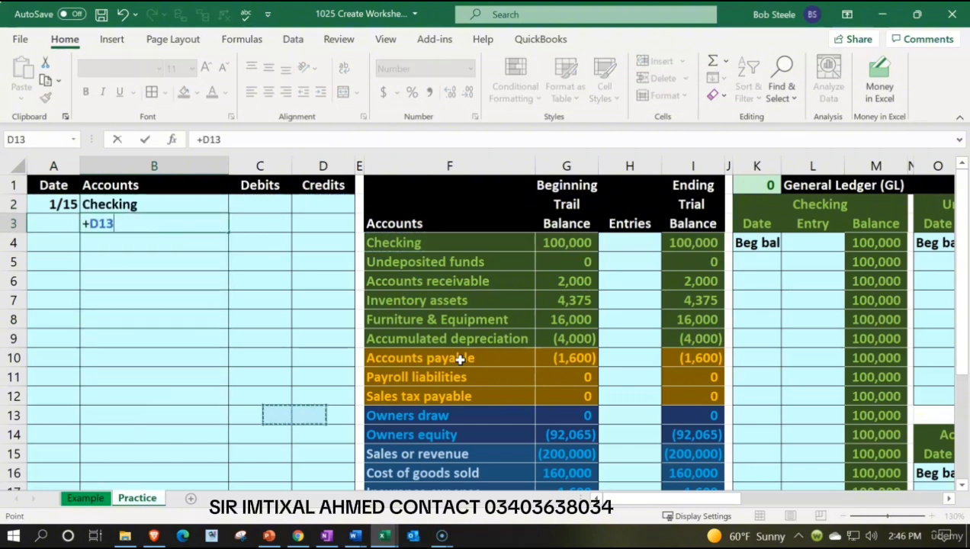
key("Down")
key("Down")
key("Return")
Enter a debit of 100 for Checking in C2.
key("Right")
key("Up")
key("Up")
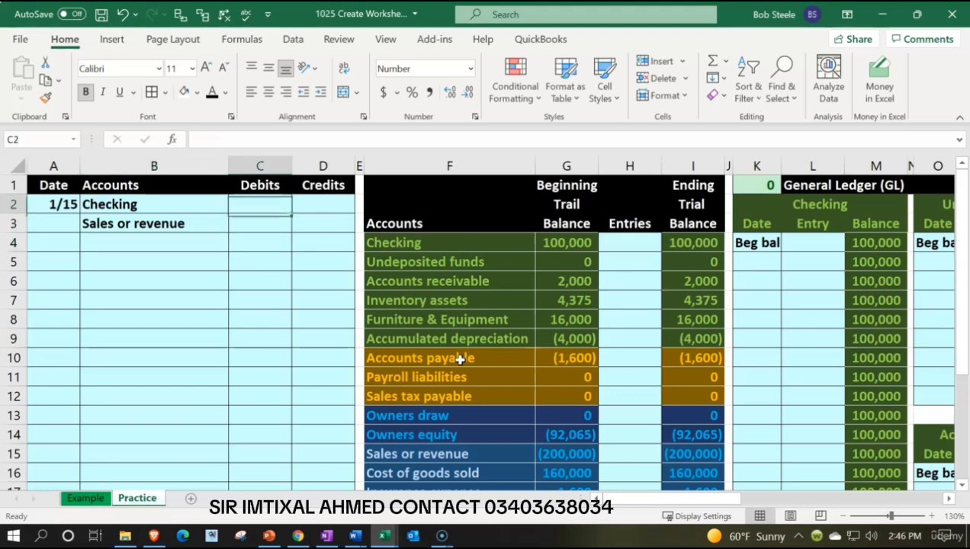
type("100")
key("Return")
Enter the Sales or revenue credit in D3 as the negative of C2.
key("Right")
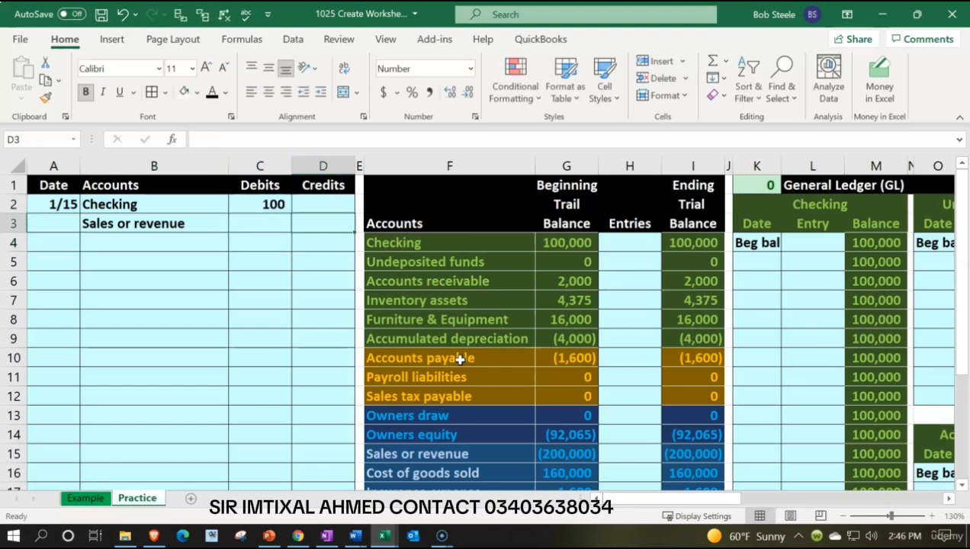
type("-")
key("Left")
key("Up")
key("Return")
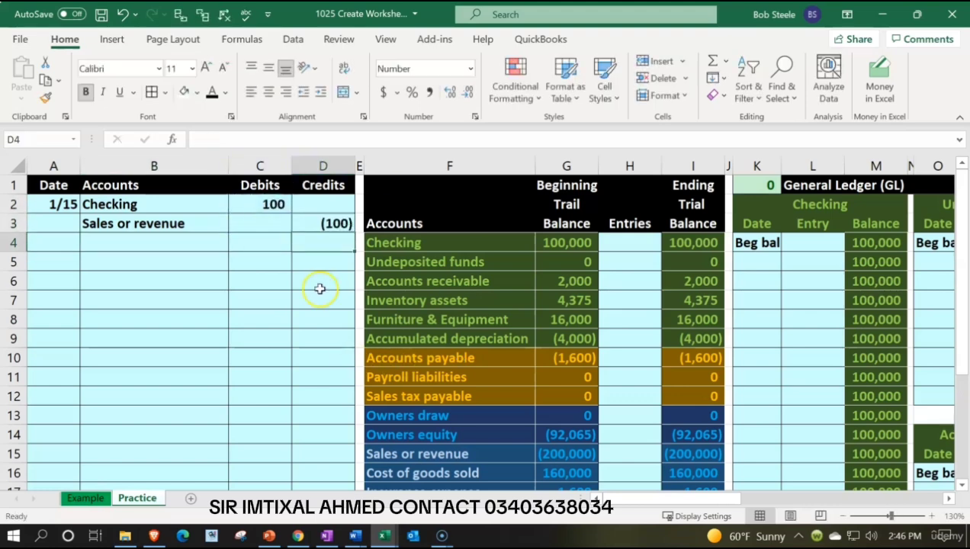
left_click_drag(259, 205, 311, 220)
left_click(341, 261)
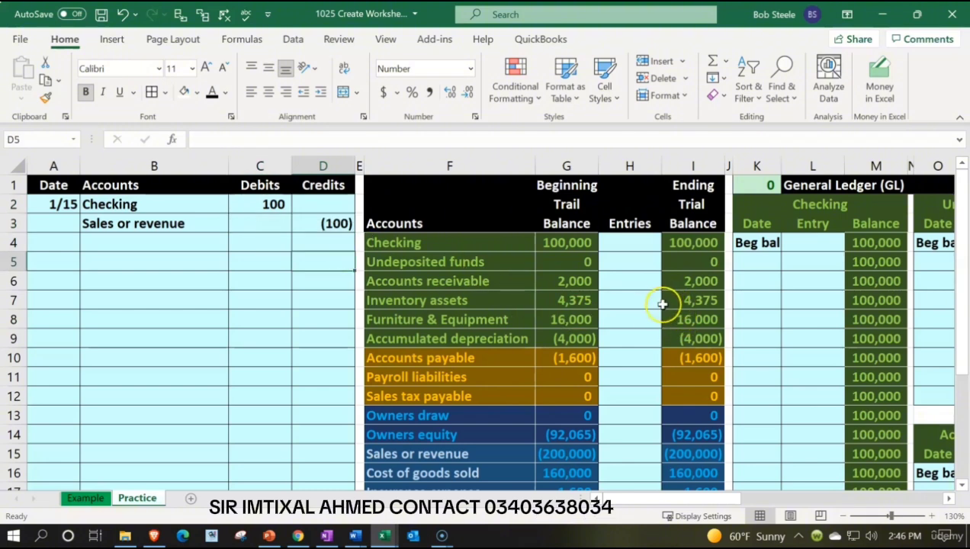
Post the Checking debit to the trial balance by setting H4 to =C2, and check the account's balances across row 4.
left_click(630, 244)
type("=")
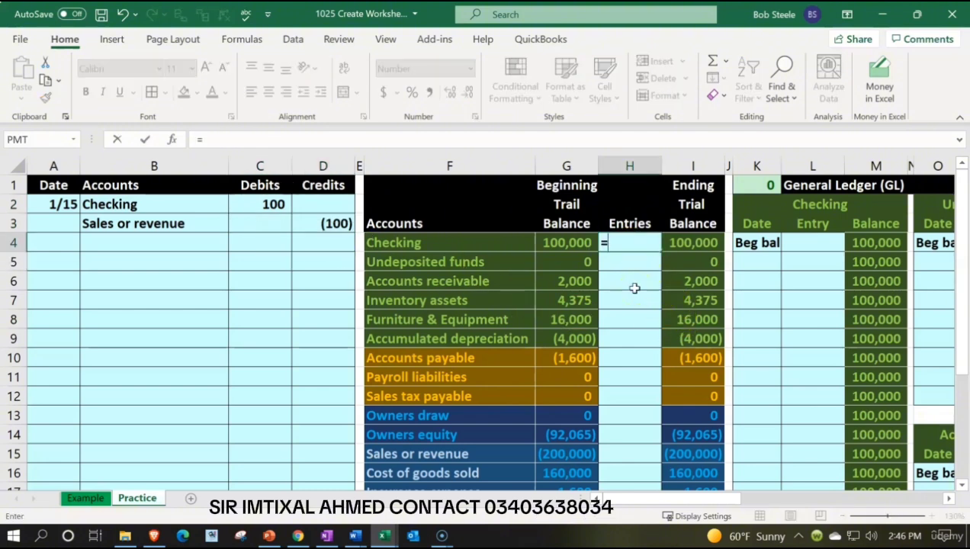
key("Left")
key("Left")
key("Left")
key("Left")
key("Left")
key("Left")
key("Up")
key("Up")
key("Right")
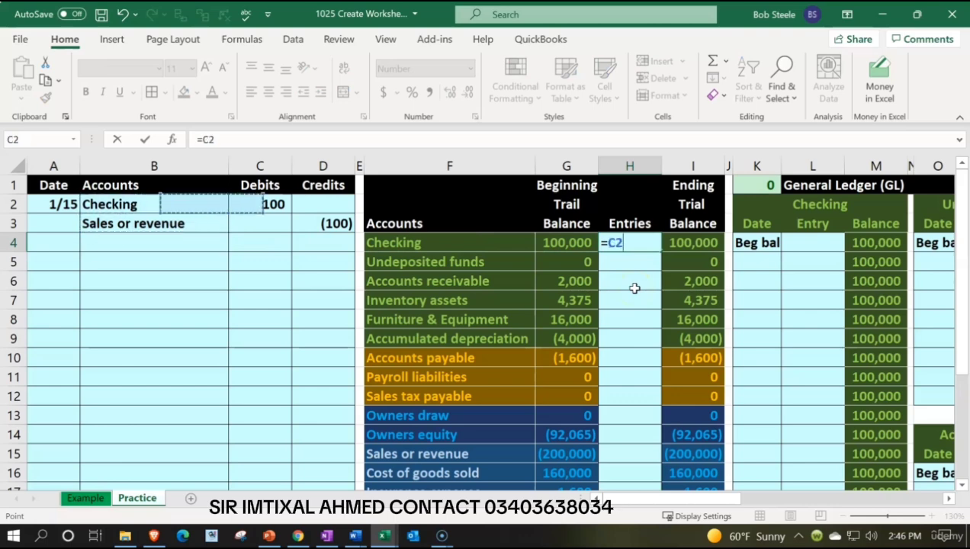
key("Return")
left_click(589, 242)
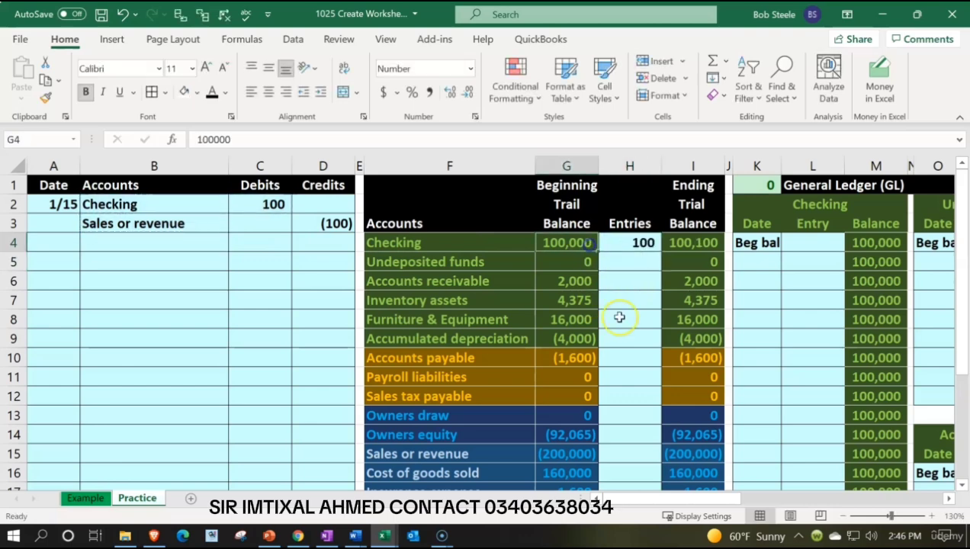
key("Right")
key("Right")
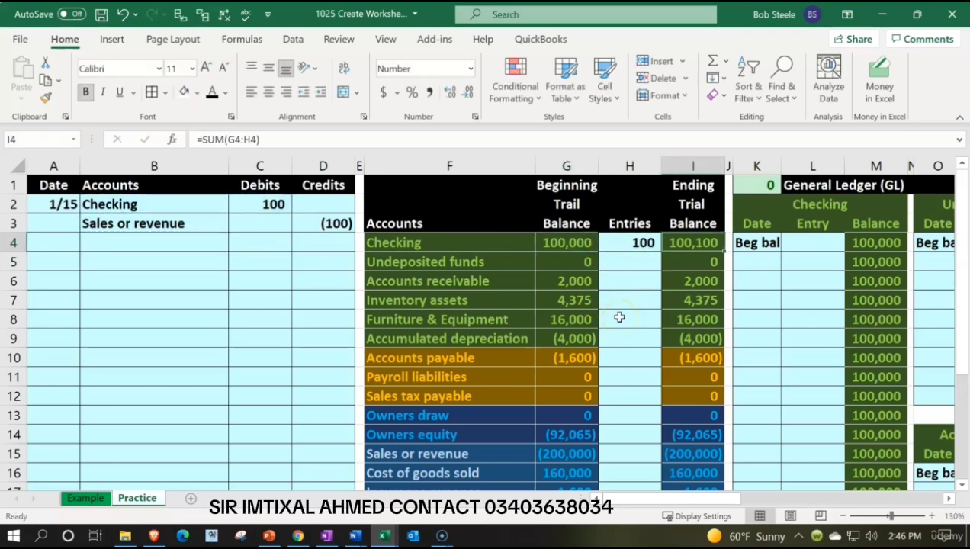
Post the Sales or revenue credit to the trial balance by setting H15 to =D3.
key("Down")
key("Down")
key("Down")
key("Down")
key("Down")
key("Down")
key("Down")
key("Down")
key("Down")
key("Down")
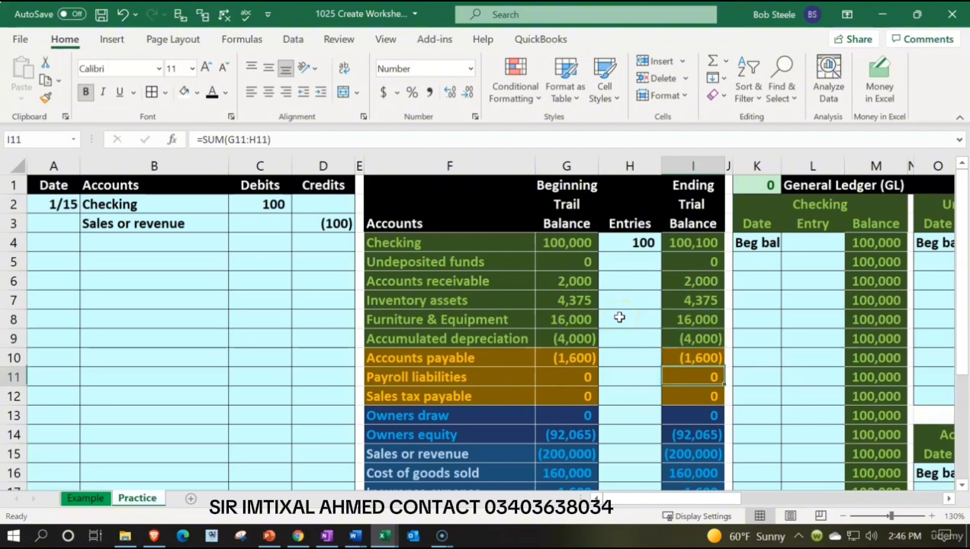
key("Down")
key("Left")
type("=")
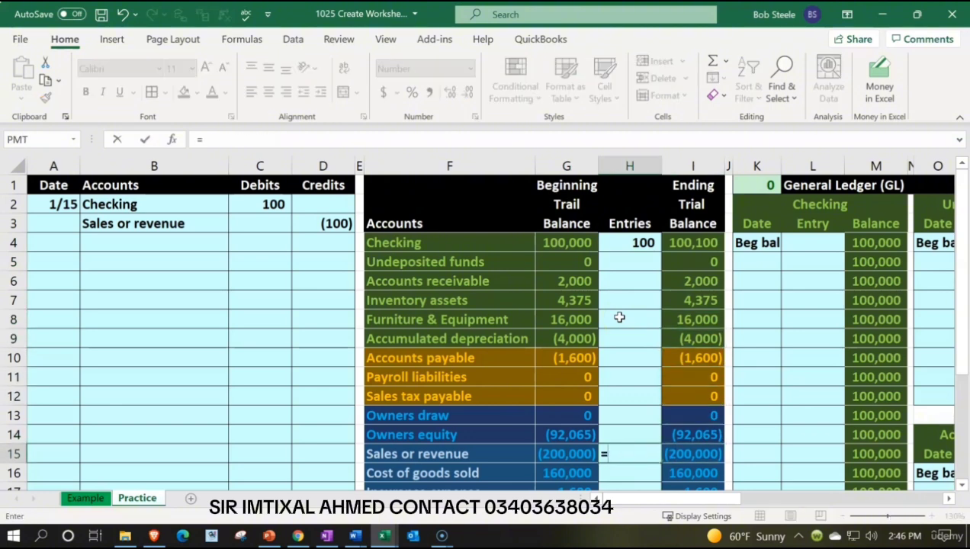
key("Left")
key("Left")
key("Left")
key("Left")
key("Up")
key("Up")
key("Up")
key("Up")
key("Up")
key("Up")
key("Up")
key("Up")
key("Up")
key("Up")
key("Up")
key("Up")
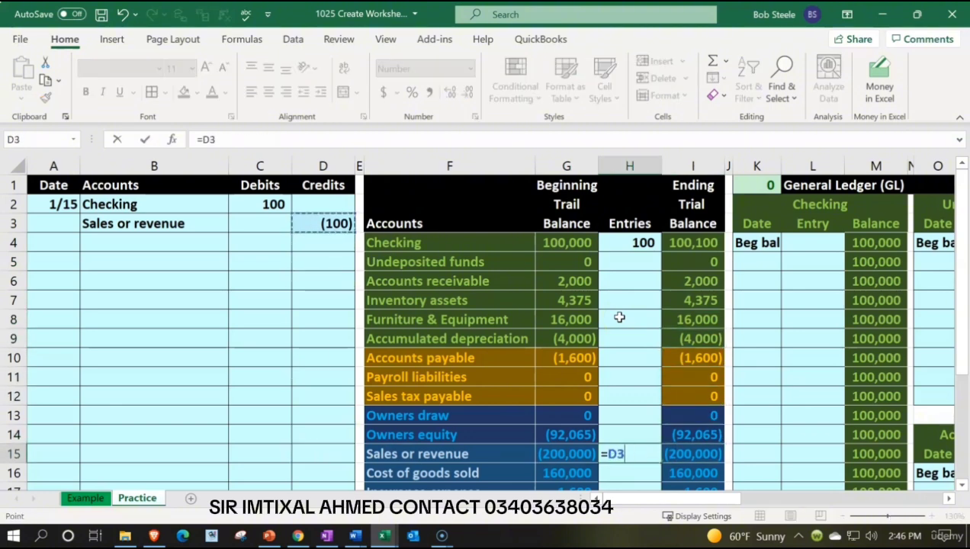
key("Return")
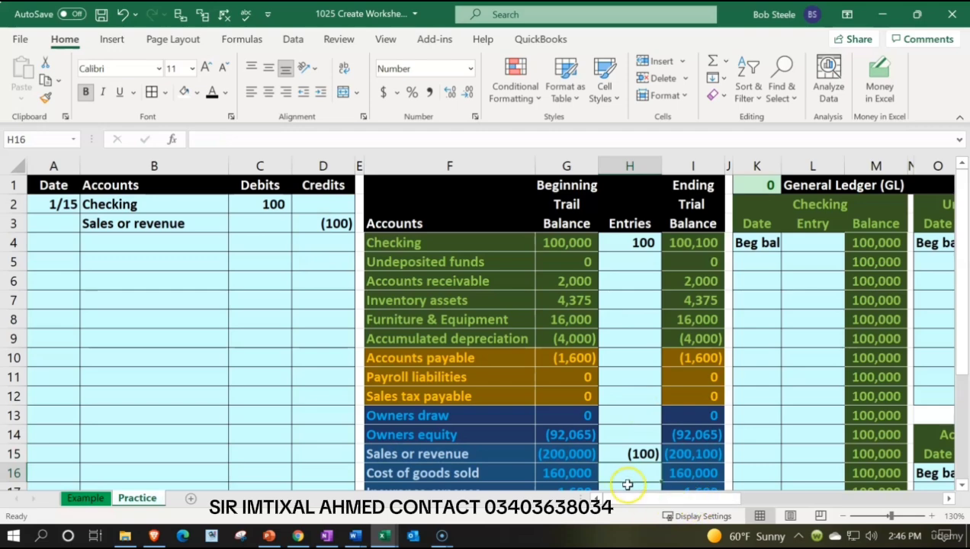
Test the trial balance's out-of-balance check by clearing the Sales or revenue entry in H15, and undo the deletion.
scroll(639, 474, "down", 3)
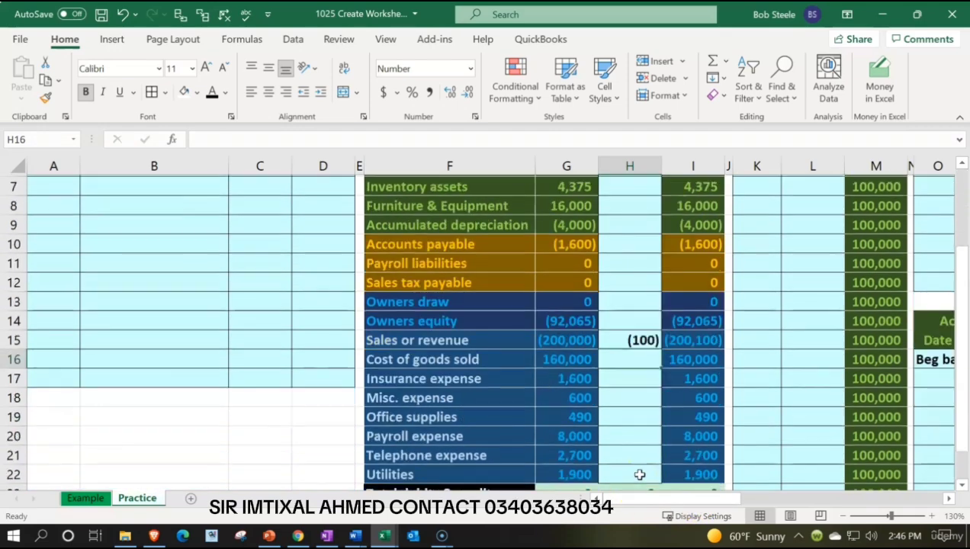
left_click(628, 281)
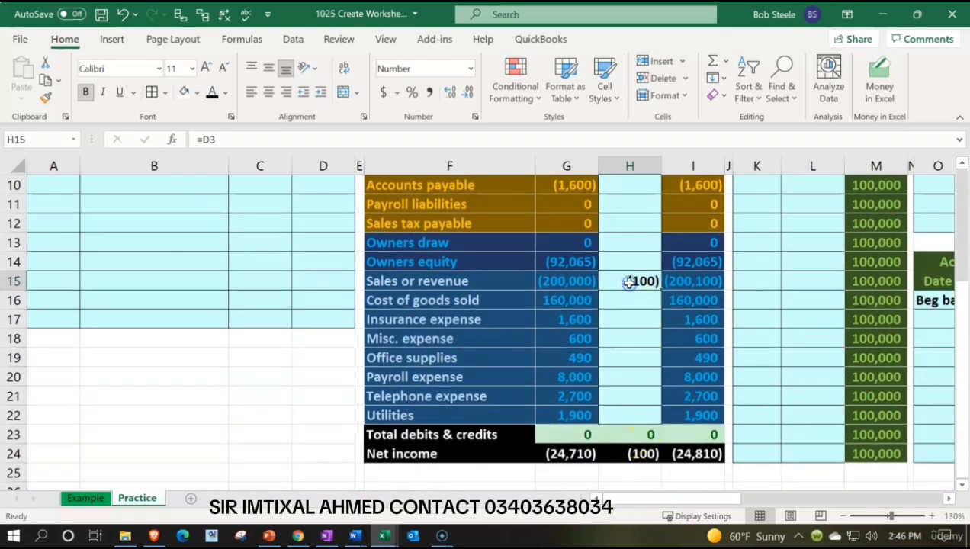
key("Delete")
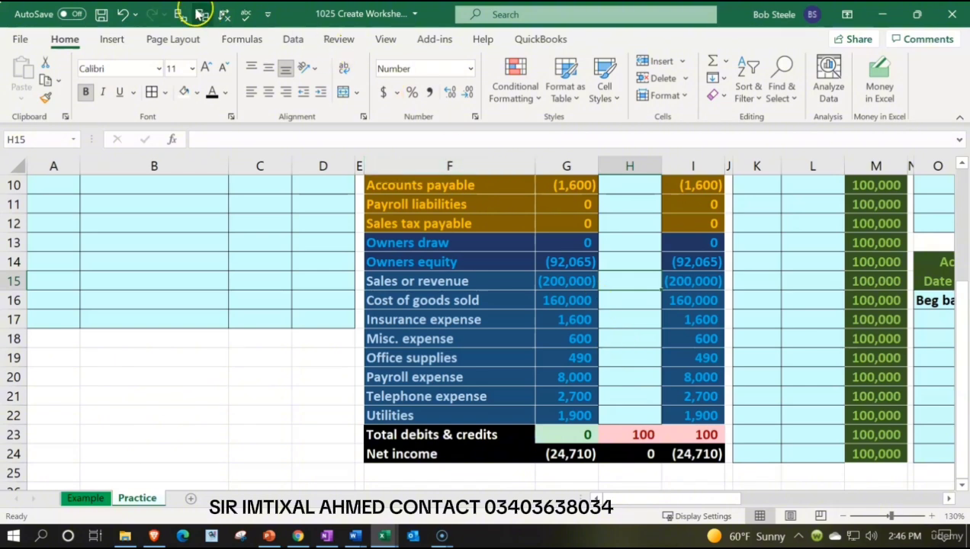
left_click(120, 17)
scroll(866, 381, "up", 3)
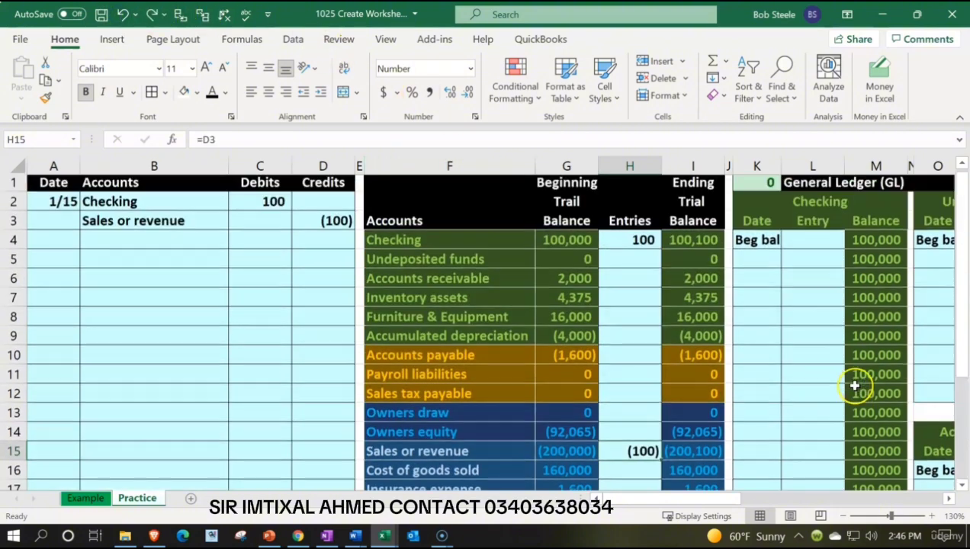
left_click(788, 275)
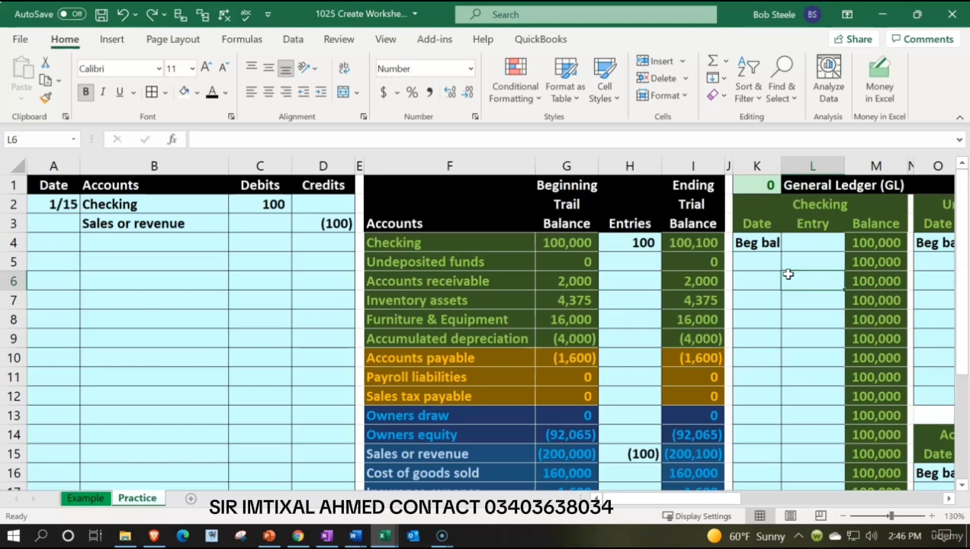
key("Right")
key("Right")
key("Right")
key("Right")
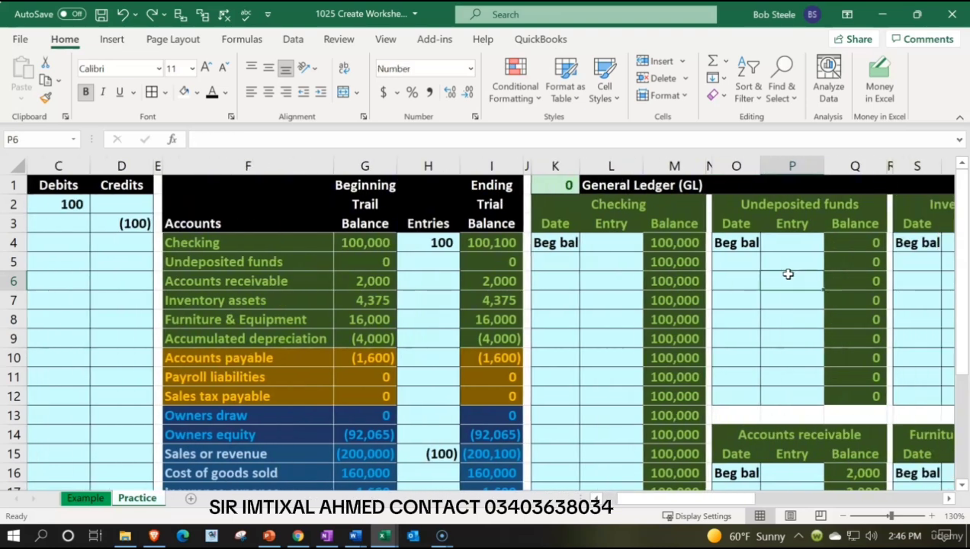
key("Left")
key("Left")
key("Left")
key("Up")
key("Up")
key("Left")
type("=")
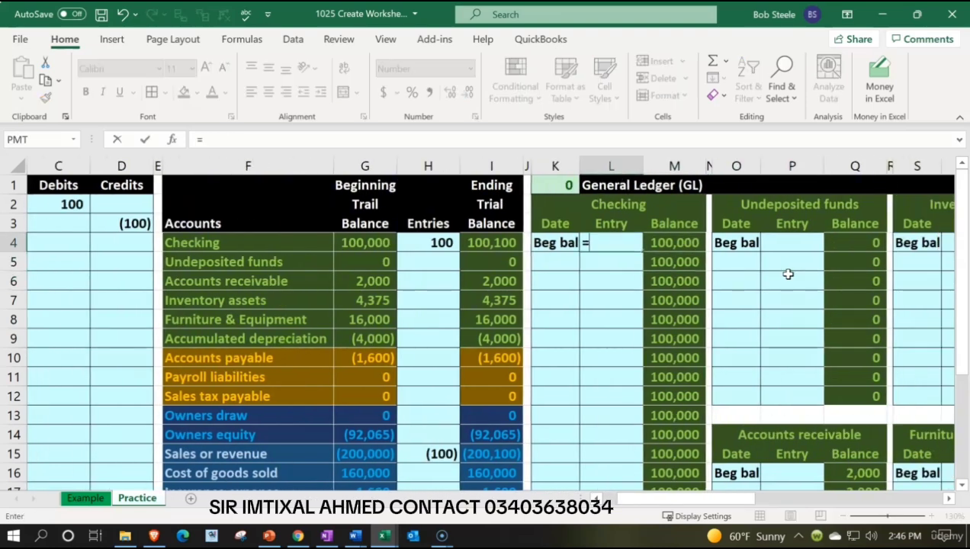
key("Left")
key("Left")
key("Left")
key("Left")
key("Left")
key("Left")
key("Left")
key("Left")
key("Left")
key("Up")
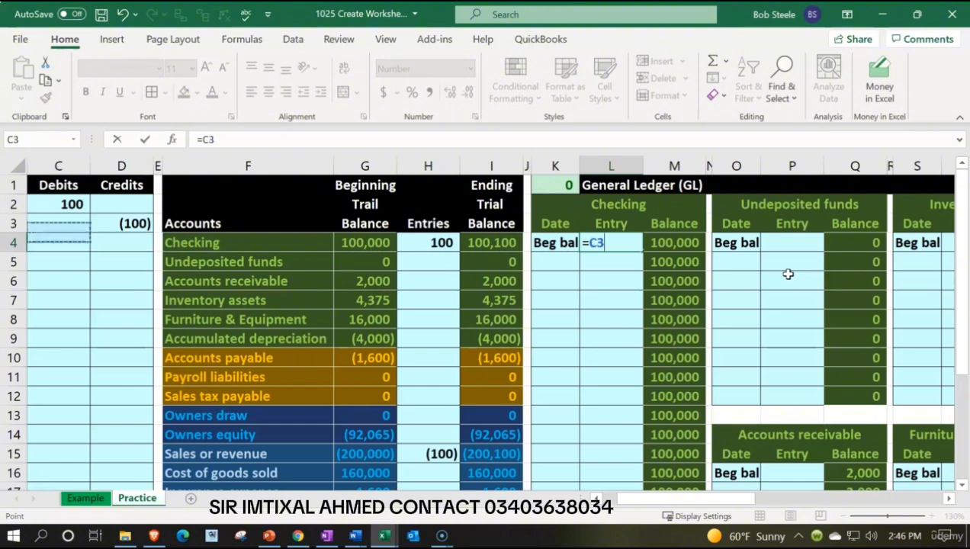
key("Up")
key("Return")
key("Right")
key("Right")
key("Right")
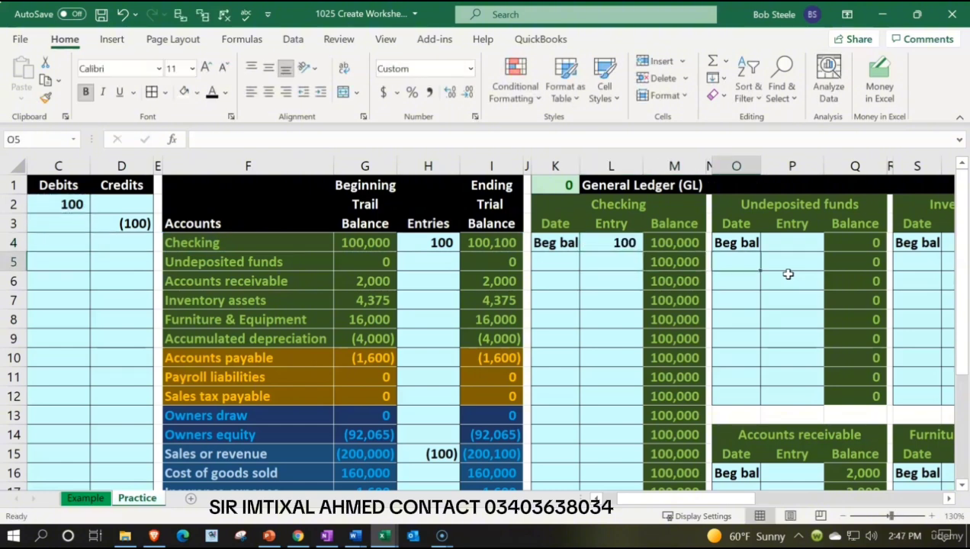
key("Left")
key("Left")
key("Left")
key("Up")
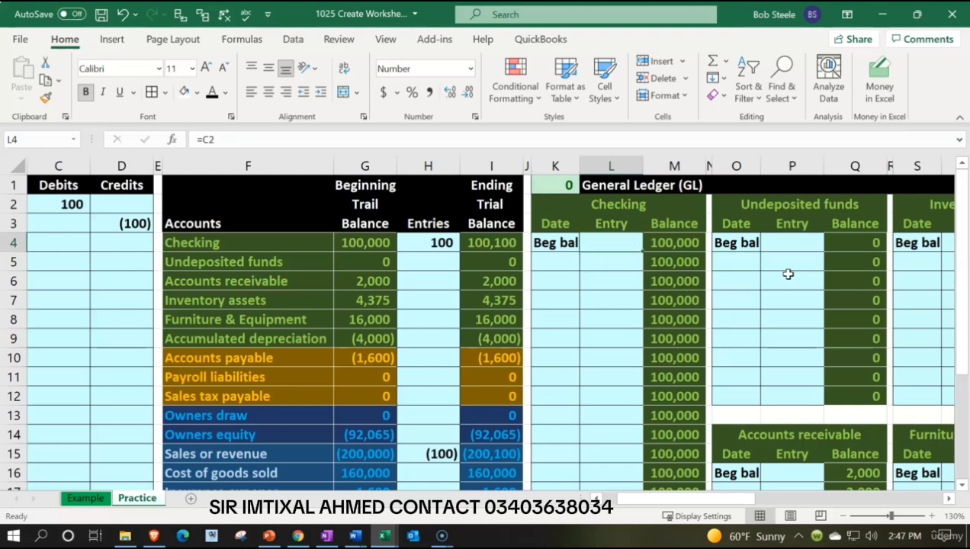
Post the debit to the Checking ledger account with date 1/1 in K5 and =C2 in L5, and check its balance.
key("Down")
key("Left")
type("1/1")
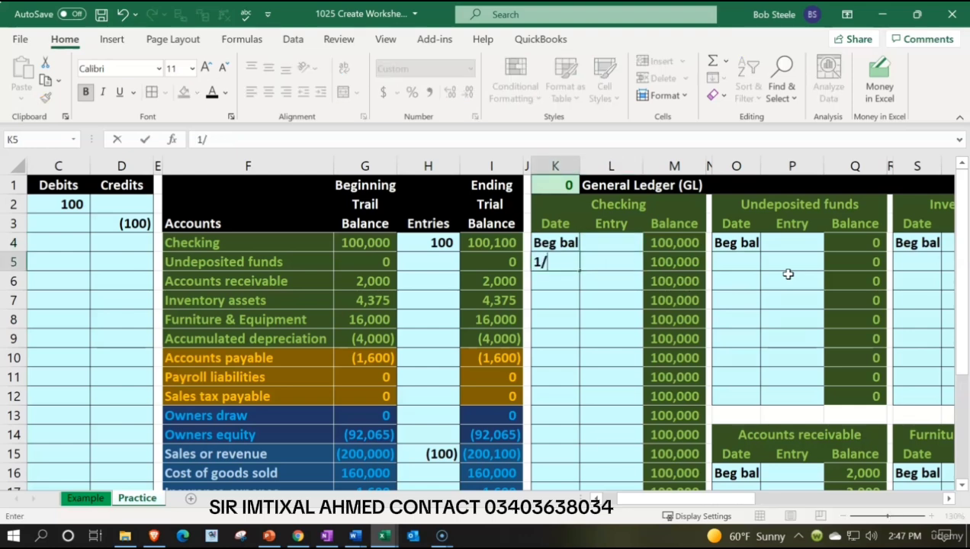
key("Tab")
type("=")
key("Left")
key("Left")
key("Left")
key("Left")
key("Left")
key("Left")
key("Left")
key("Left")
key("Left")
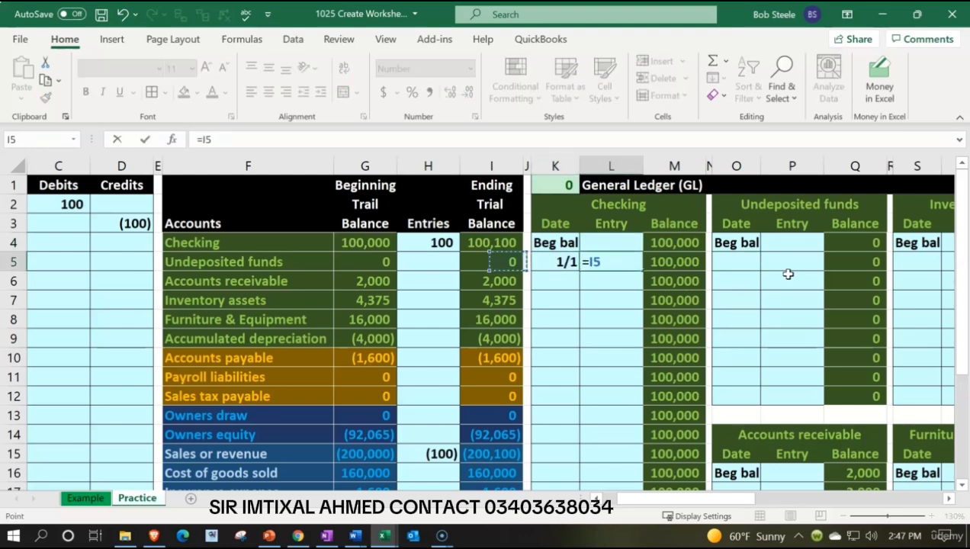
key("Up")
key("Up")
key("Up")
key("Return")
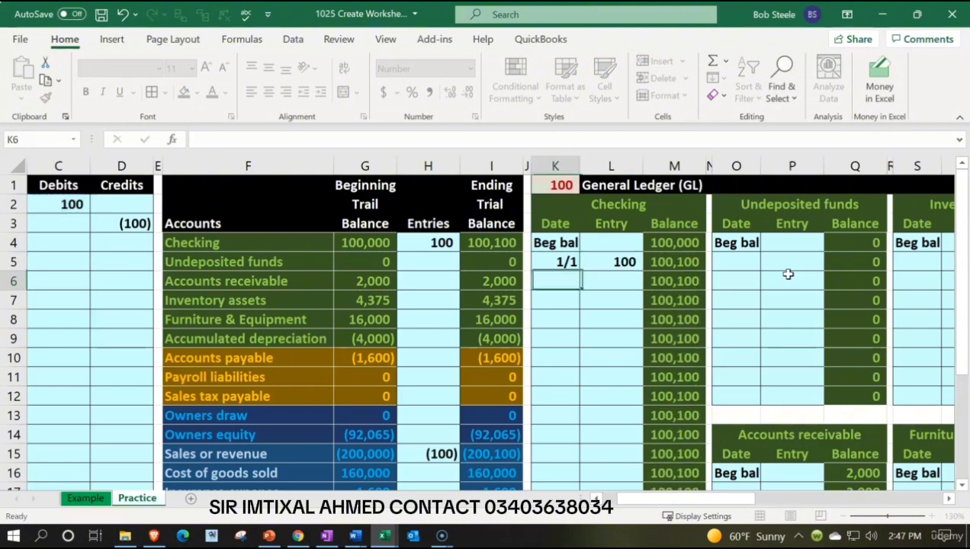
key("Up")
key("Right")
key("Right")
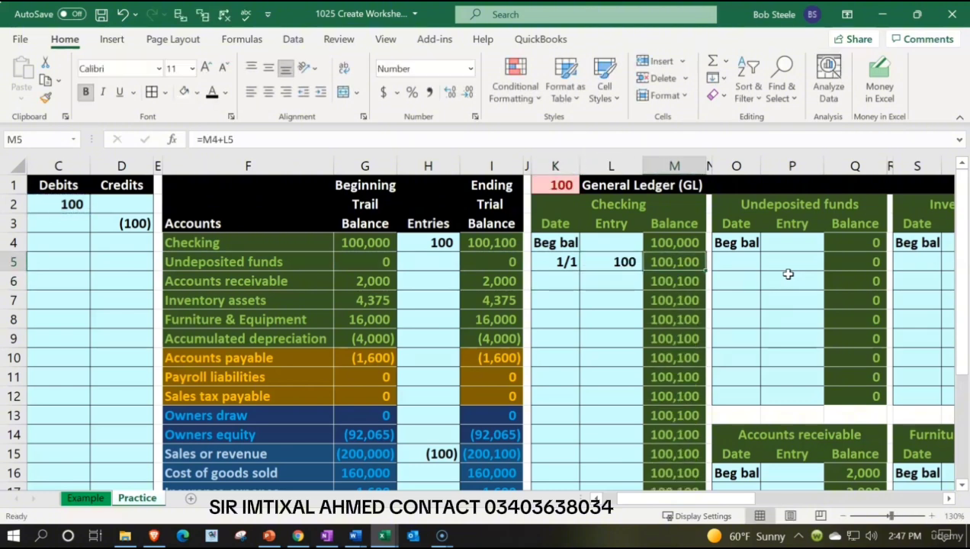
Enter the date 1/1 in AI5 of the Sales or revenue ledger account.
left_click(584, 186)
key("Down")
key("Down")
key("Down")
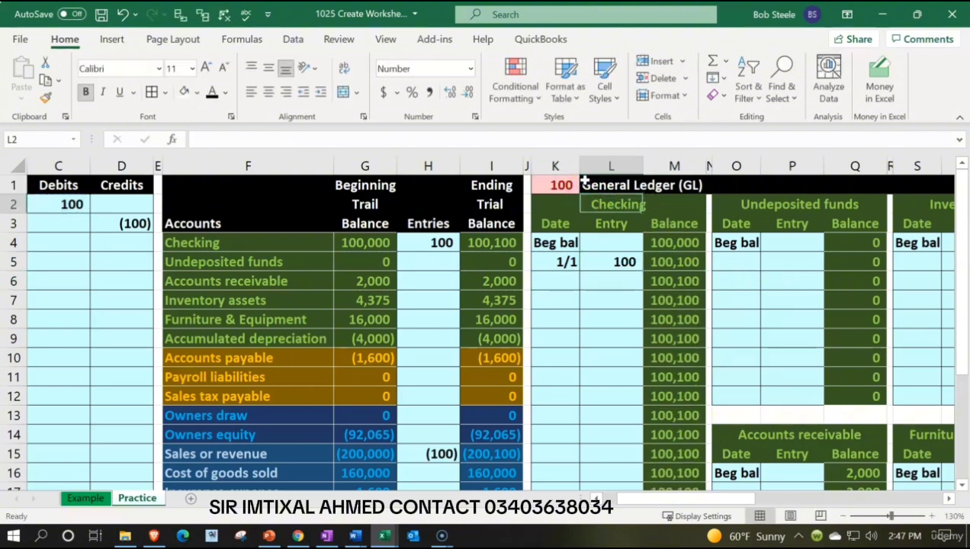
key("Right")
key("Right")
key("Right")
key("Right")
key("Right")
key("Right")
key("Right")
key("Right")
key("Right")
key("Right")
key("Right")
key("Right")
key("Right")
key("Right")
key("Right")
key("Right")
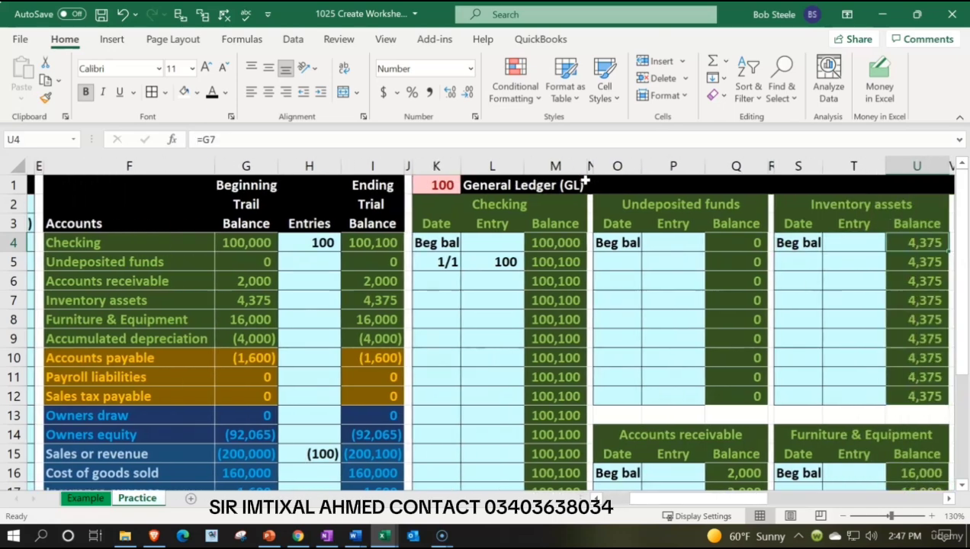
key("Right")
key("Right")
key("Right")
key("Right")
key("Right")
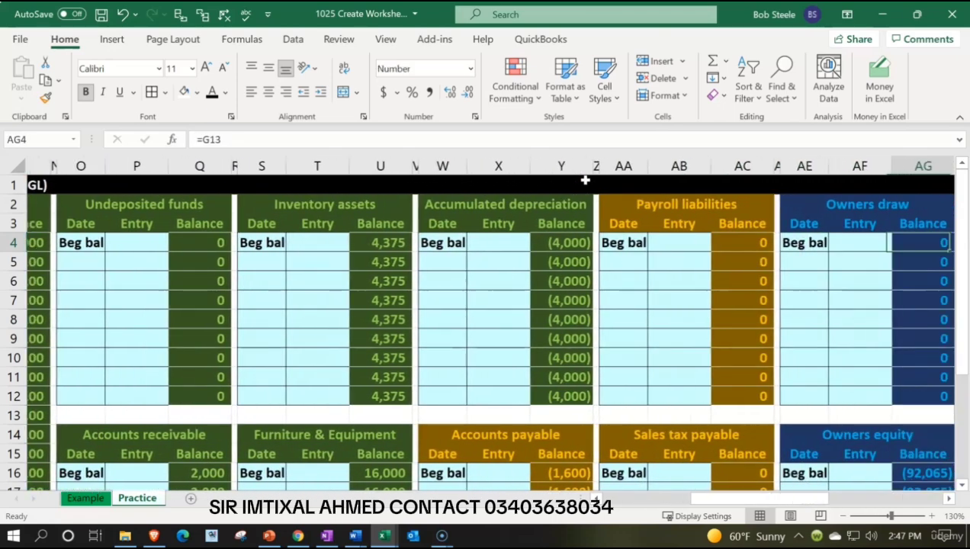
key("Down")
key("Right")
key("Right")
key("Right")
key("Left")
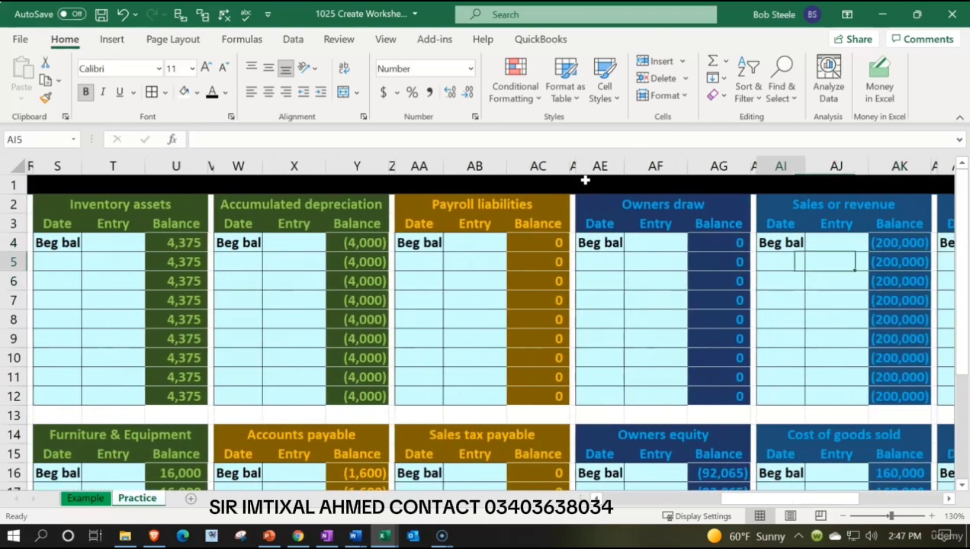
type("1/1")
key("Tab")
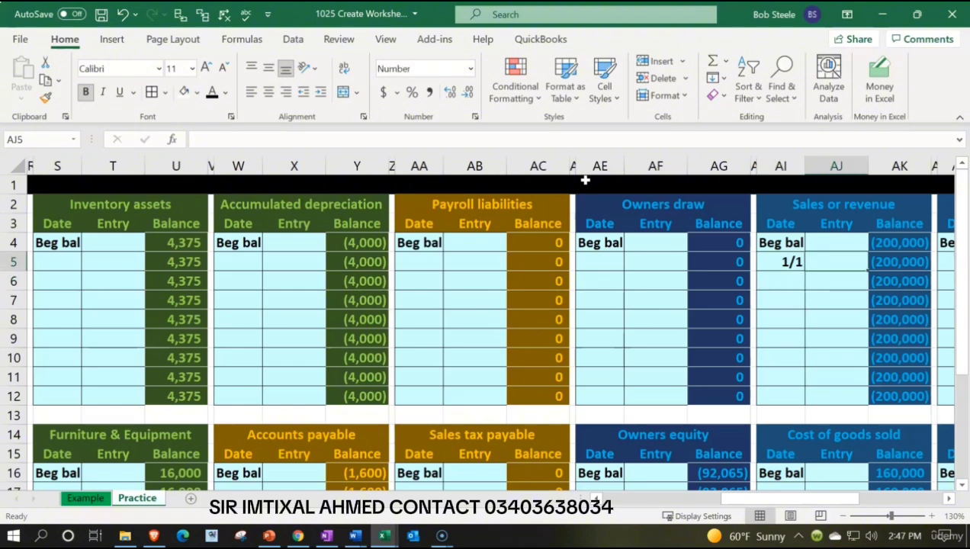
Post the credit to the Sales or revenue ledger account by setting AJ5 to =D3.
type("=")
key("Left")
key("Left")
key("Left")
key("Left")
key("Left")
key("Left")
key("Left")
key("Left")
key("Left")
key("Left")
key("Left")
key("Left")
key("Left")
key("Left")
key("Left")
key("Left")
key("Left")
key("Left")
key("Left")
key("Left")
key("Left")
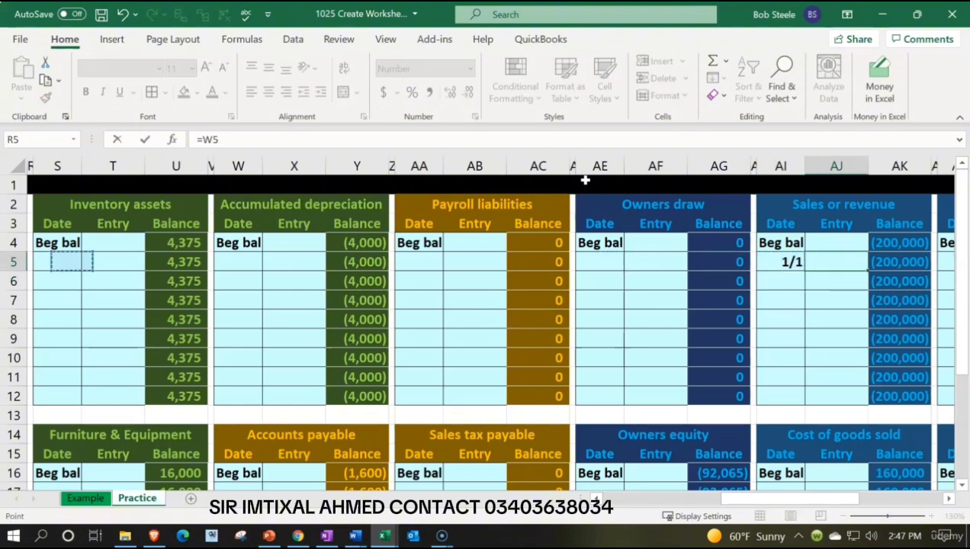
key("Right")
key("Right")
Examine the Sales or revenue ledger balances and the general ledger's balance check in K1.
key("Right")
key("Up")
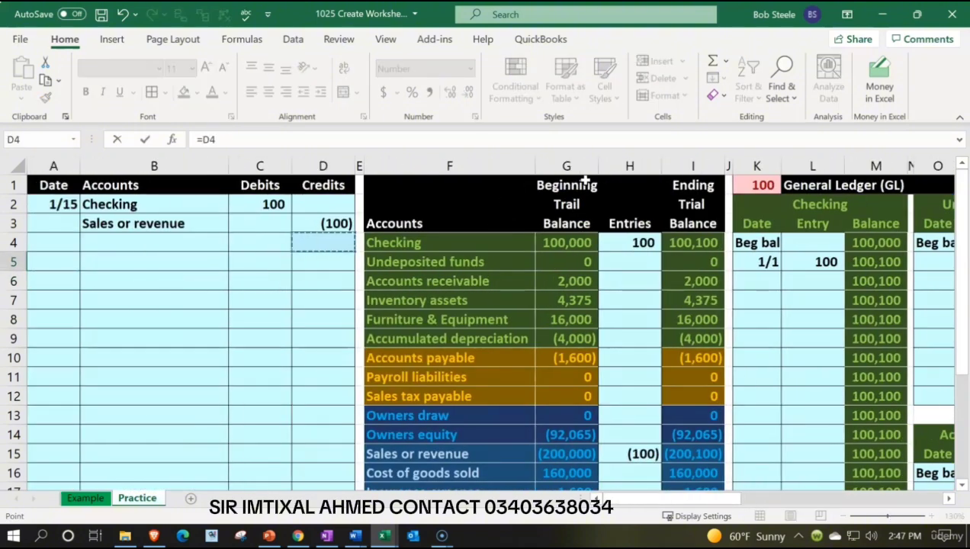
key("Up")
key("Return")
key("Right")
key("Right")
key("Right")
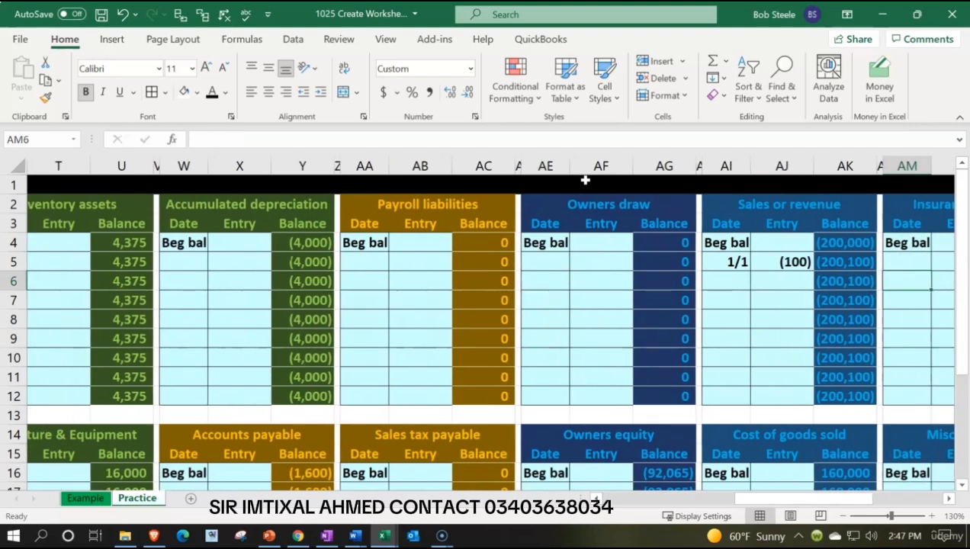
left_click(816, 284)
key("Left")
key("Left")
key("Left")
key("Left")
key("Left")
key("Left")
key("Left")
key("Left")
key("Left")
key("Left")
key("Left")
key("Left")
key("Left")
key("Left")
key("Left")
key("Left")
key("Left")
key("Left")
key("Left")
key("Left")
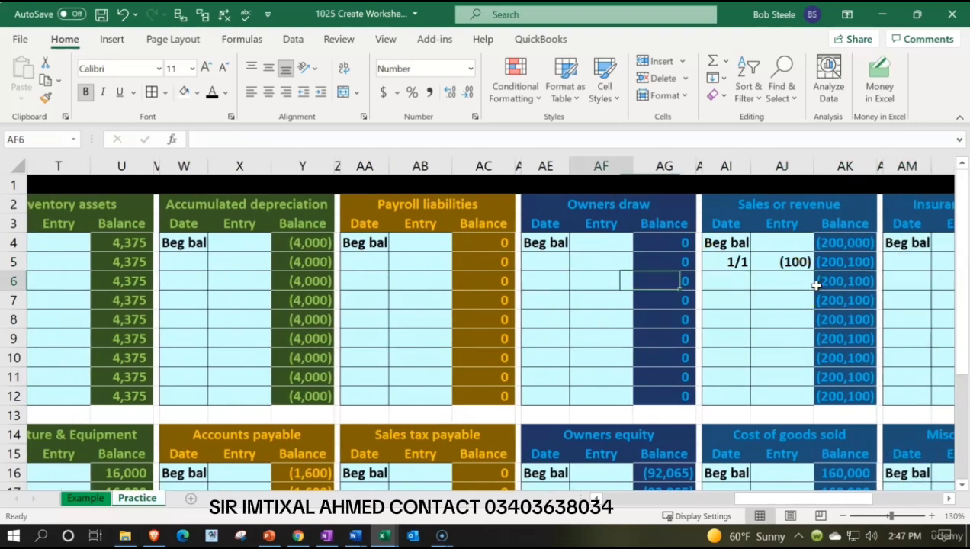
key("Left")
key("Left")
key("Left")
key("Left")
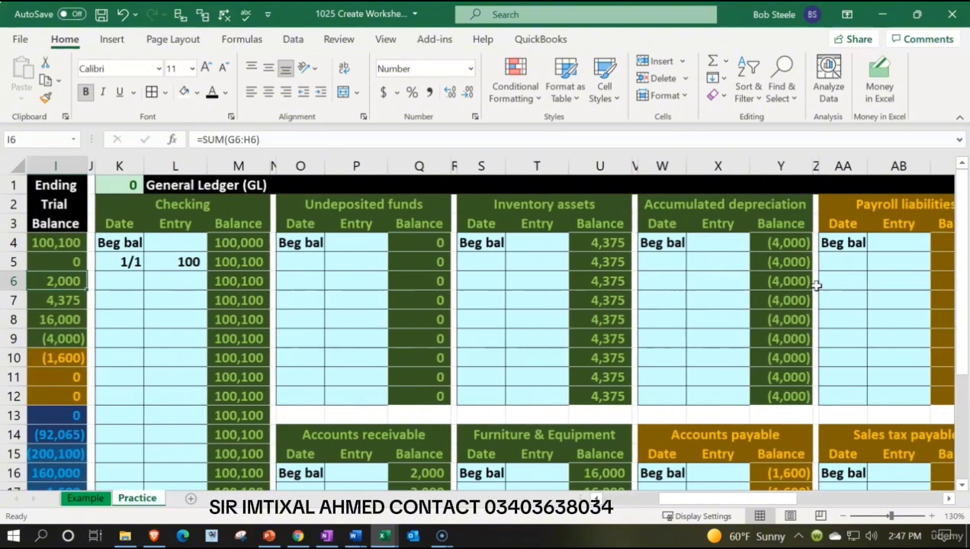
key("Up")
key("Up")
key("Up")
key("Up")
key("Up")
key("Right")
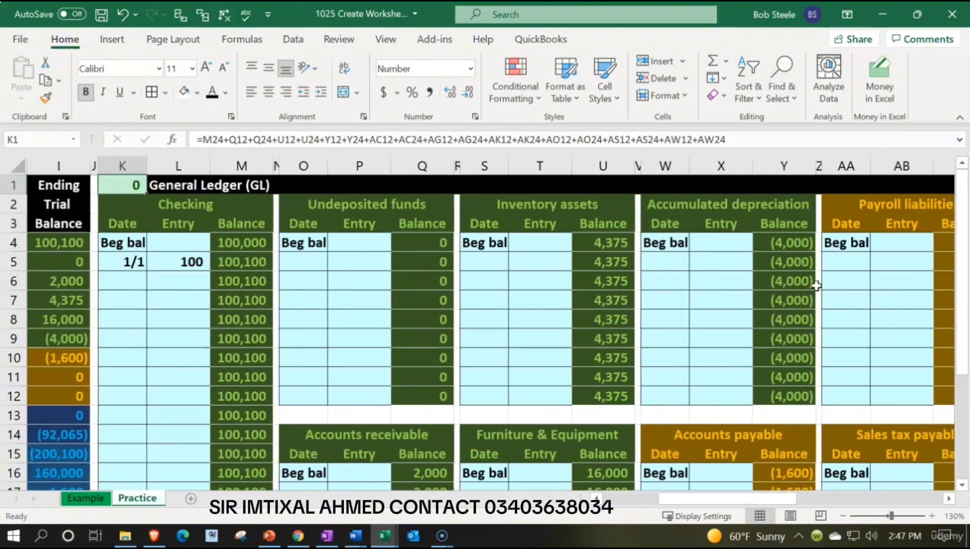
Review the trial balance's Entries from H4 to H16 alongside the posted general ledger entries.
key("Left")
key("Left")
key("Left")
key("Left")
key("Left")
key("Left")
key("Left")
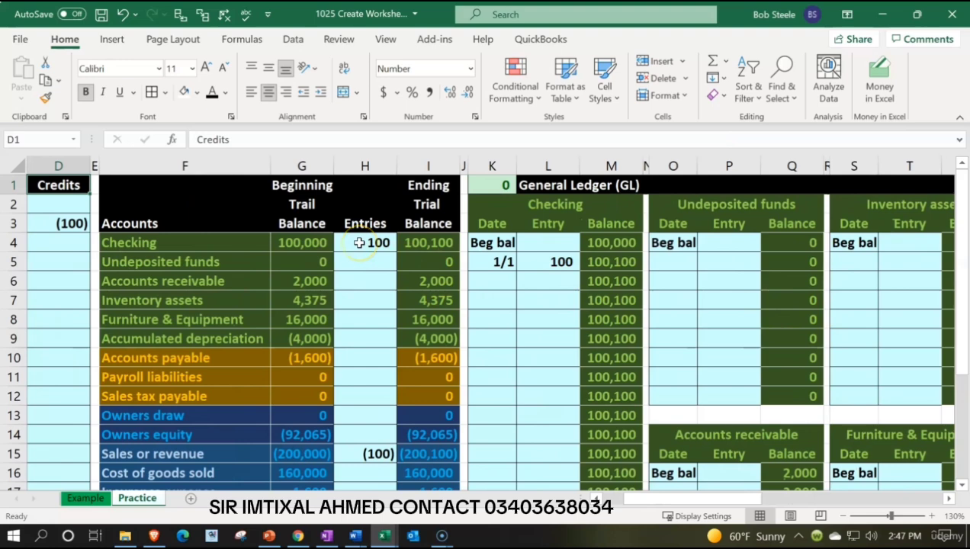
left_click_drag(359, 242, 372, 472)
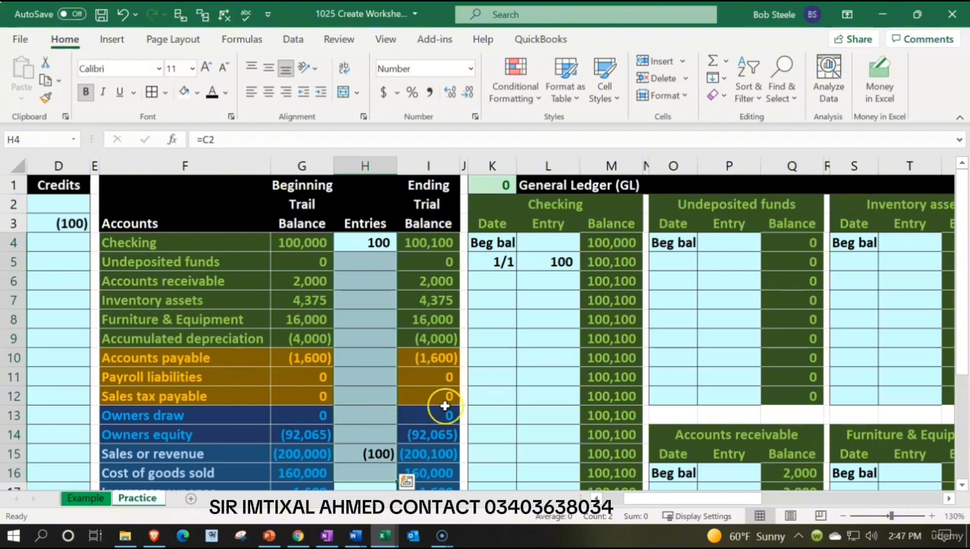
left_click(549, 319)
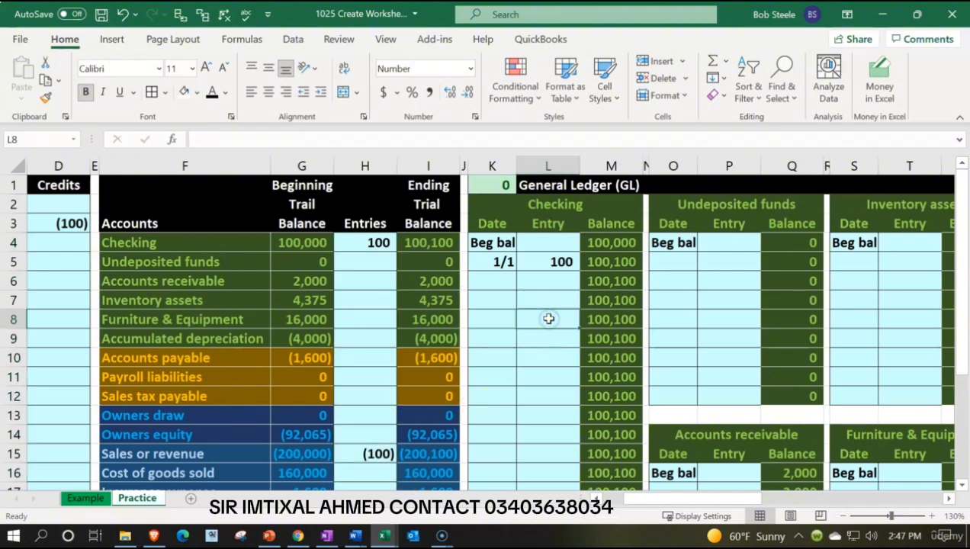